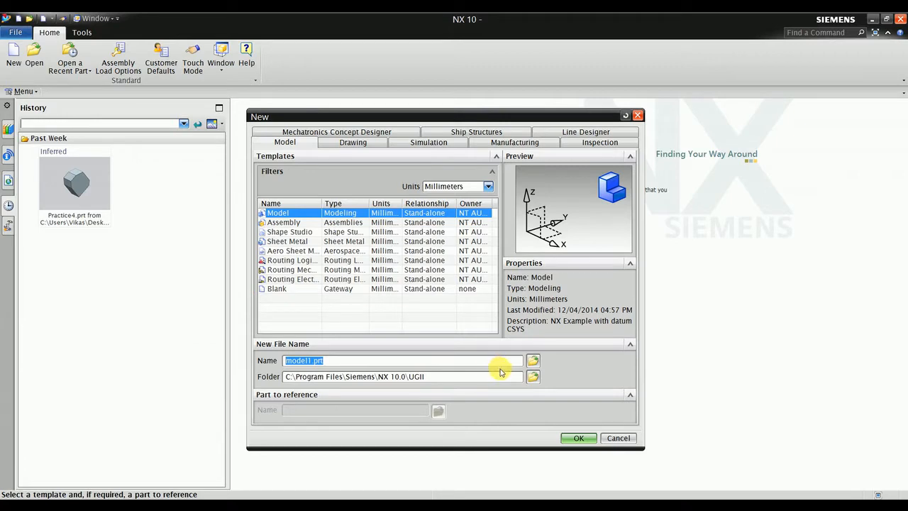
- Create a millimetre Model part named model1.prt in the UG NX folder on the Desktop
left_click(535, 380)
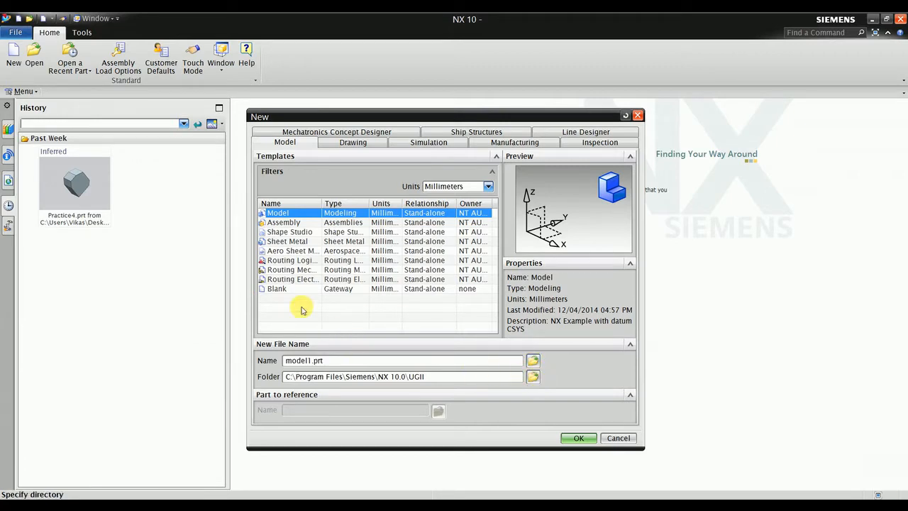
left_click(461, 228)
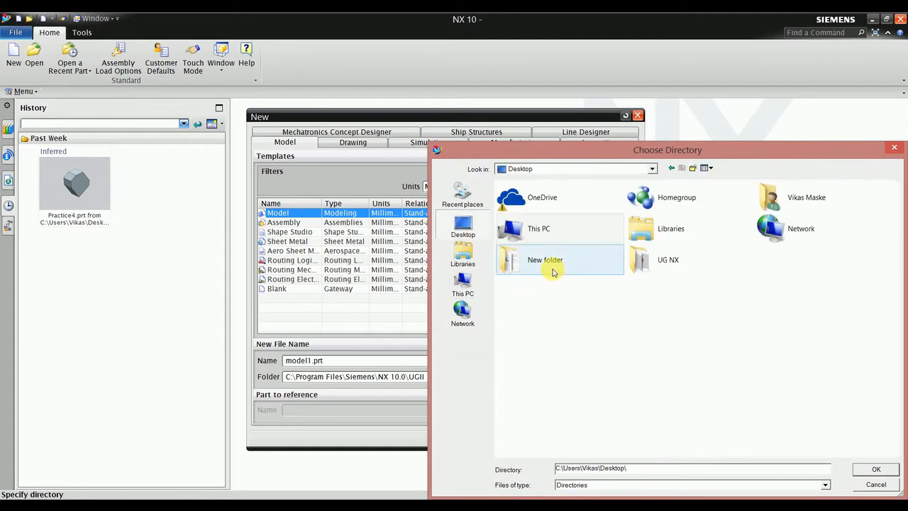
double_click(653, 262)
left_click(874, 470)
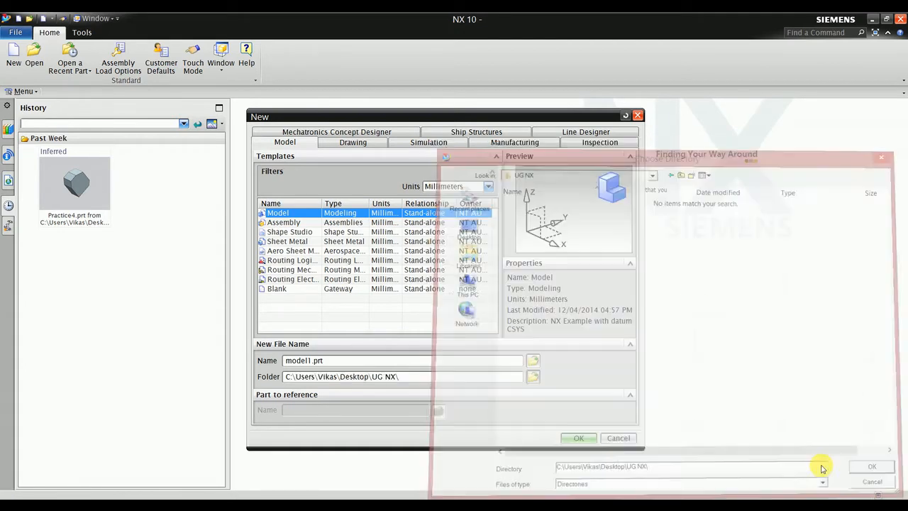
left_click(578, 439)
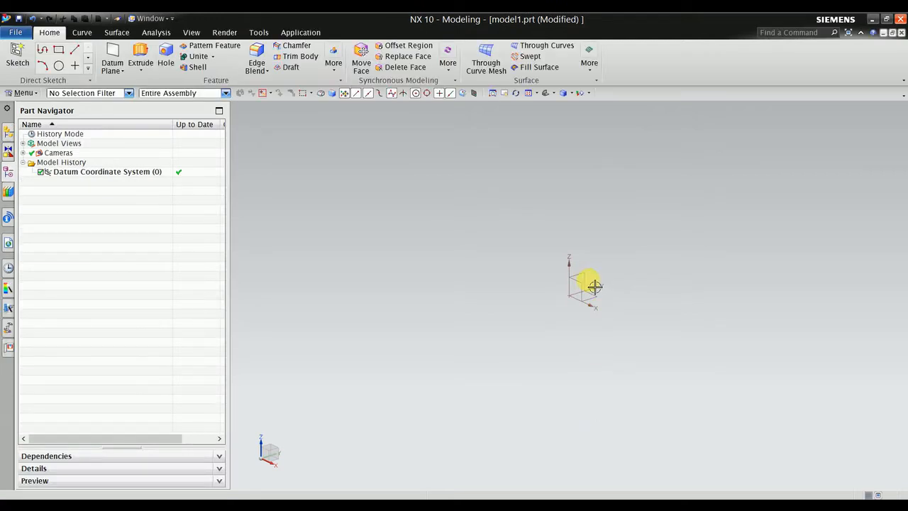
mouse_move(550, 326)
middle_mouse_down()
mouse_move(529, 324)
mouse_move(559, 325)
middle_mouse_up()
scroll(608, 275, "up", 2)
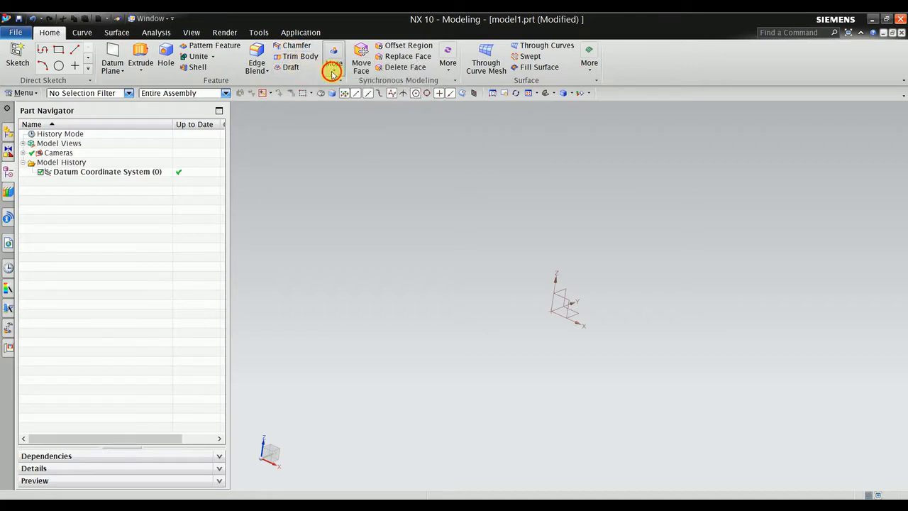
left_click(331, 65)
left_click(271, 145)
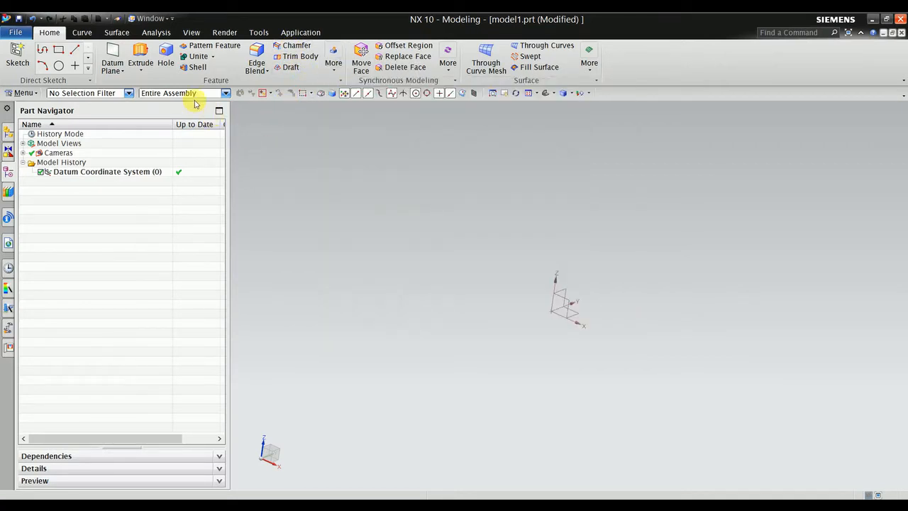
left_click(144, 73)
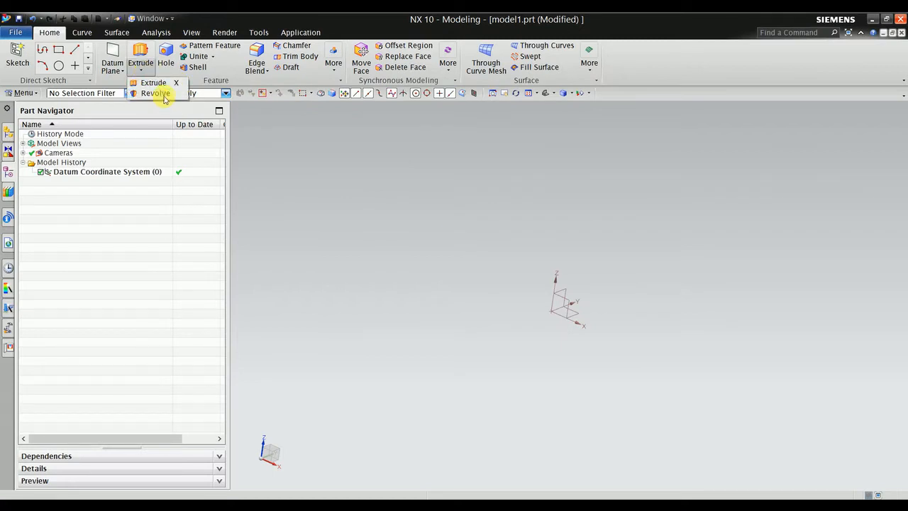
left_click(265, 144)
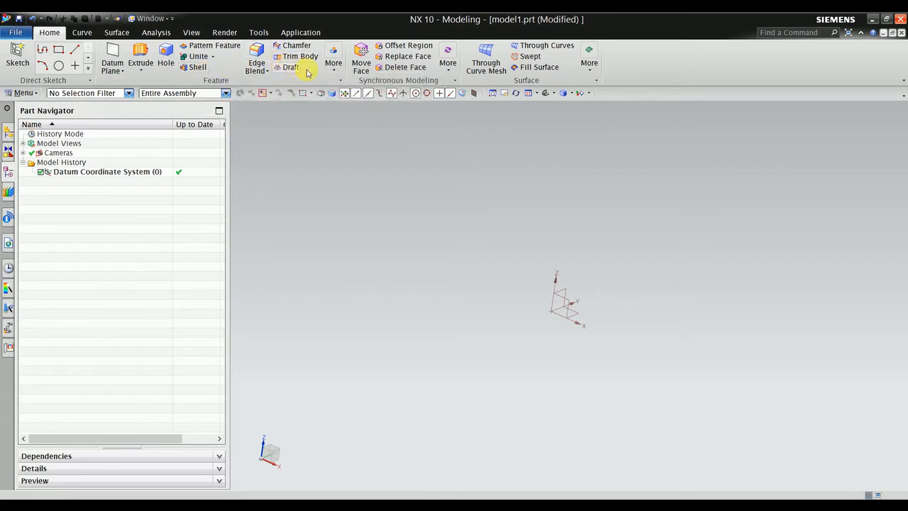
left_click(334, 73)
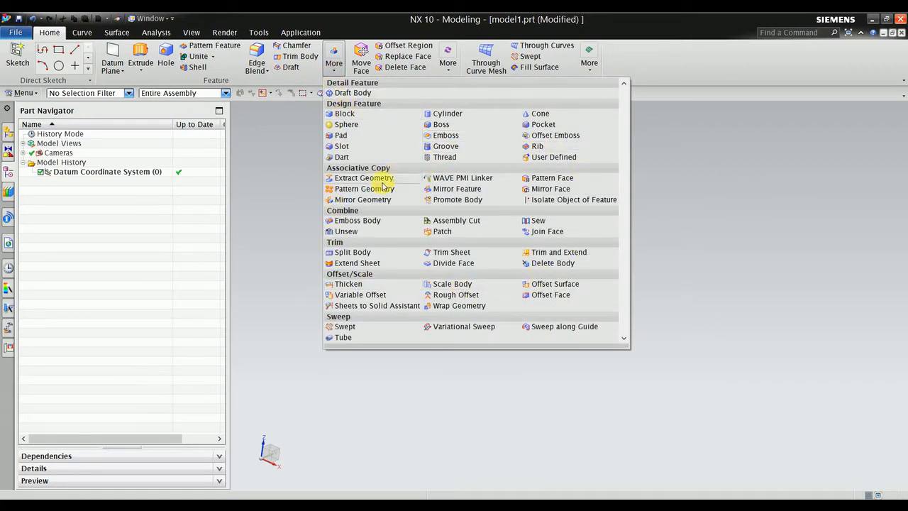
left_click(285, 232)
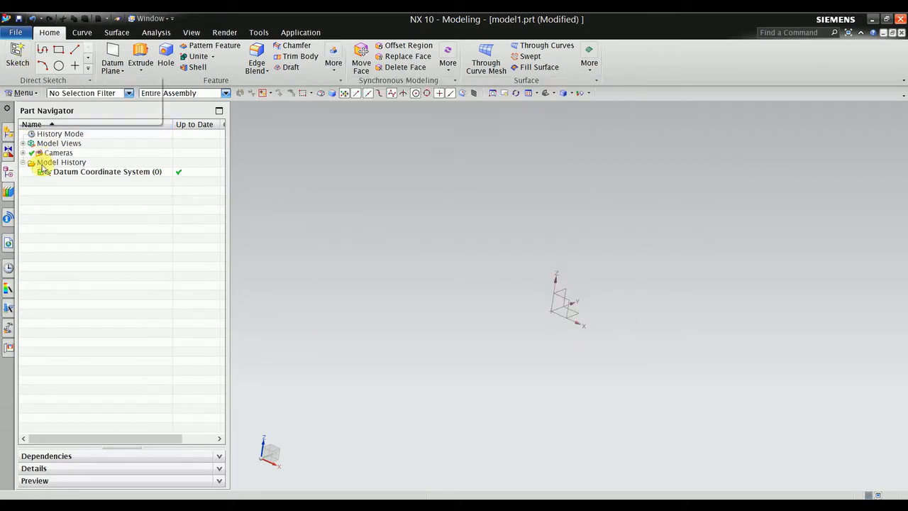
- Create a sketch in the task environment on the YZ plane of the datum coordinate system
left_click(26, 93)
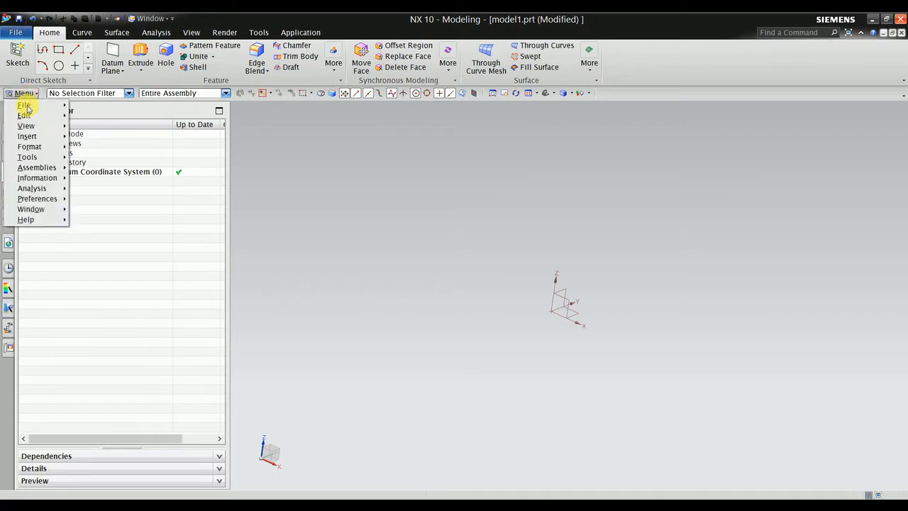
mouse_move(30, 130)
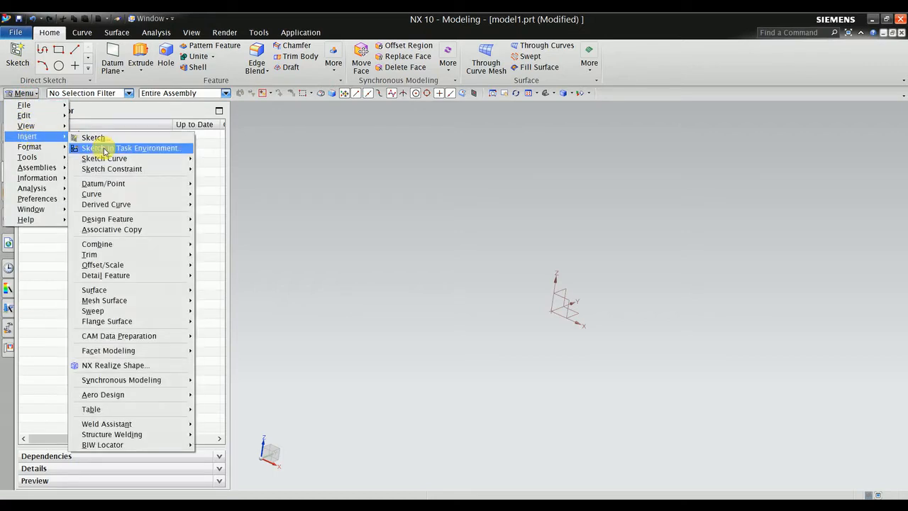
left_click(110, 148)
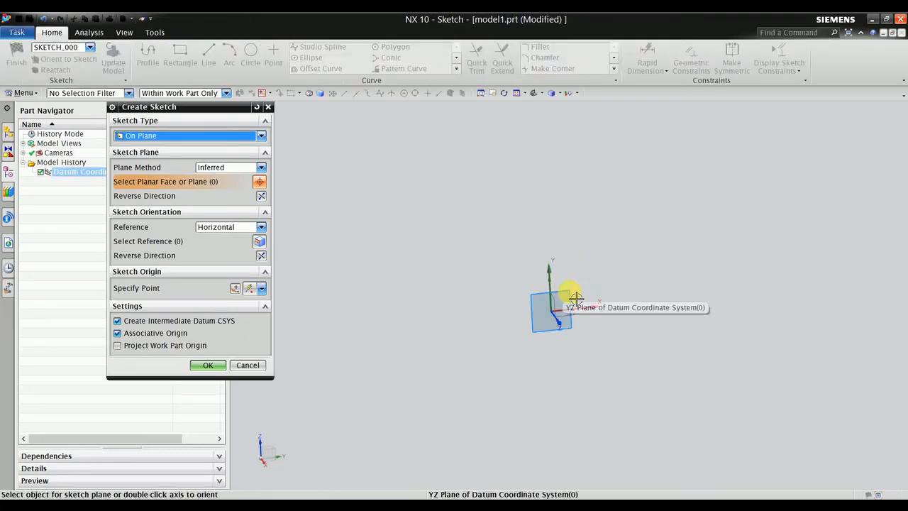
left_click(575, 298)
left_click(208, 364)
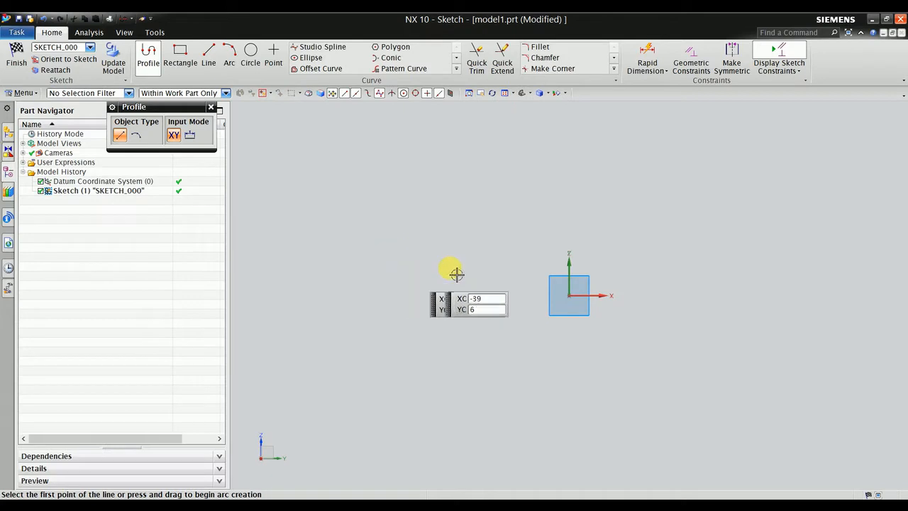
- Sketch a rectangle 50 mm wide and 40 mm high with its base on the horizontal axis beside the origin, and finish the sketch
middle_click_drag(455, 272, 392, 295, "shift")
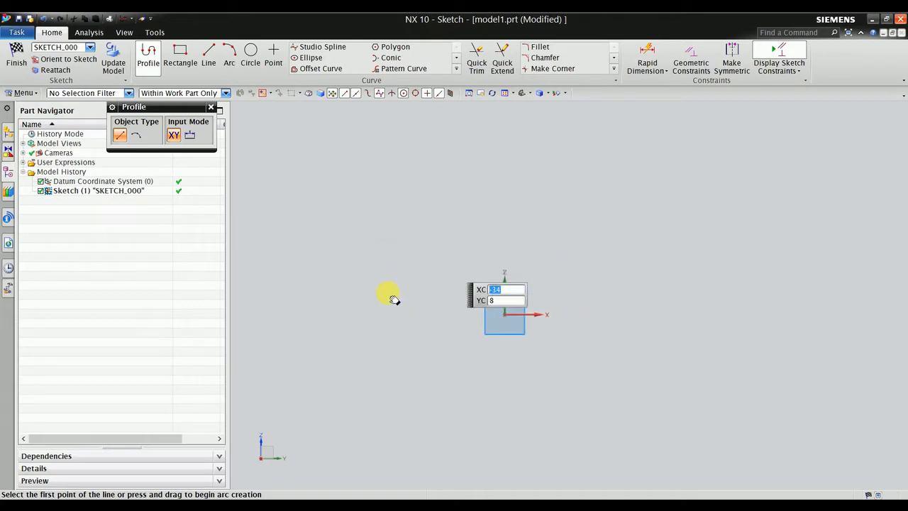
left_click(211, 107)
left_click(180, 56)
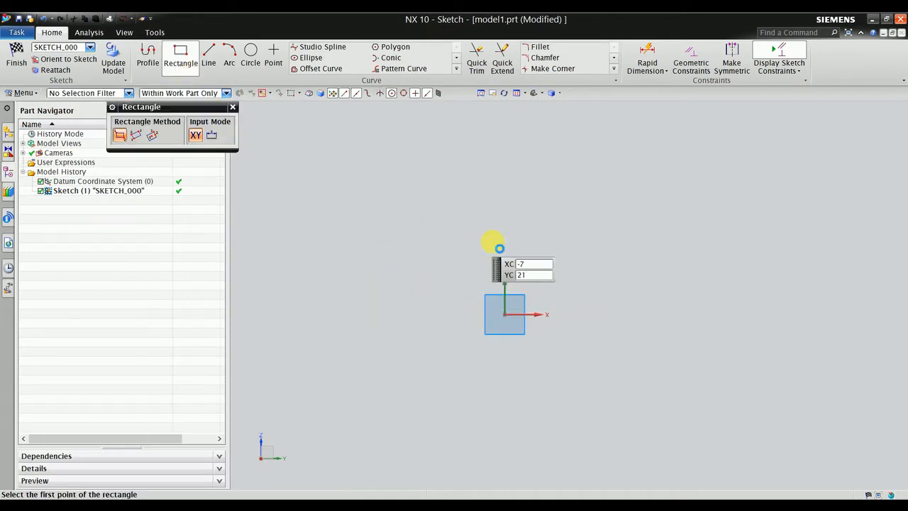
left_click(717, 313)
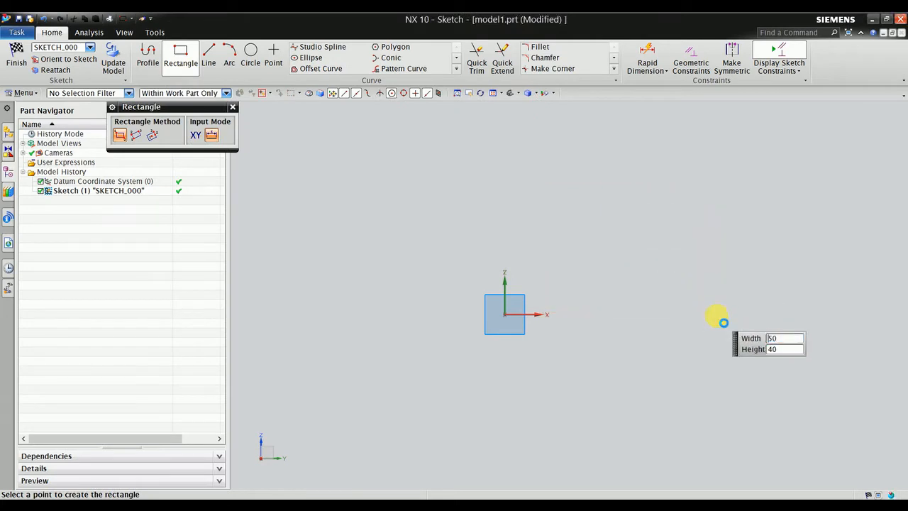
left_click(233, 107)
right_click(297, 163)
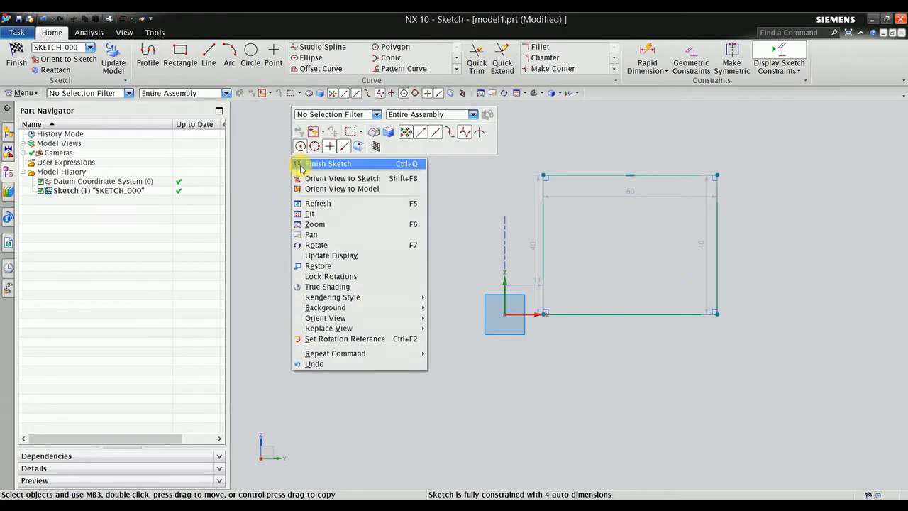
left_click(326, 164)
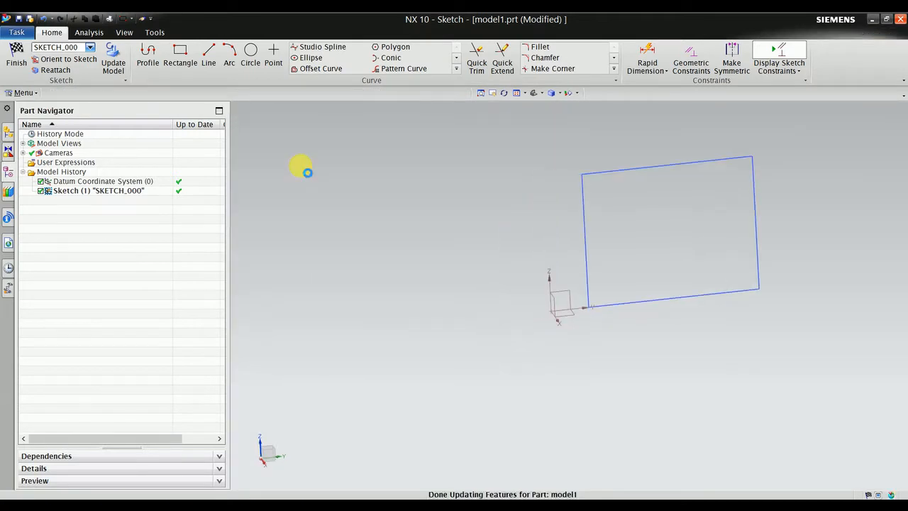
- Extrude the rectangle as a solid from a start distance of -30 mm to an end distance of 25 mm
mouse_move(348, 269)
middle_mouse_down()
mouse_move(399, 265)
mouse_move(439, 277)
mouse_move(366, 226)
middle_mouse_up()
scroll(421, 253, "up", 1)
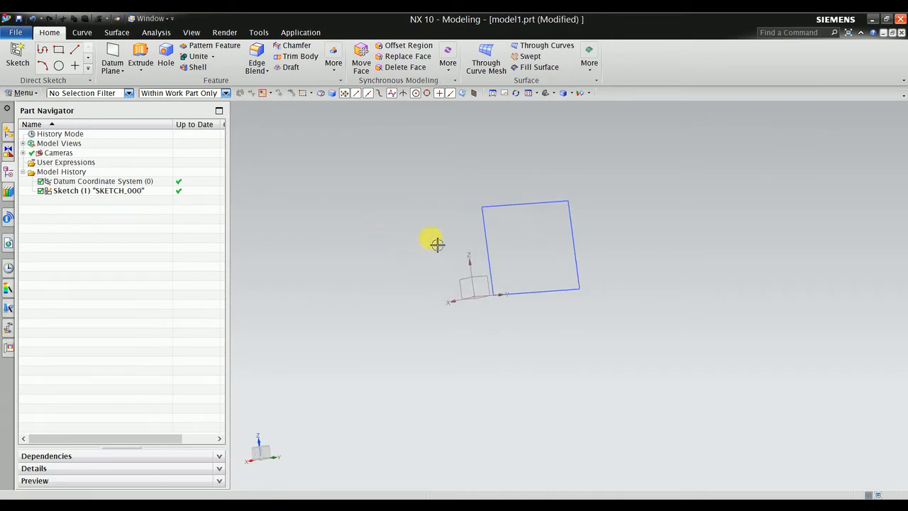
mouse_move(428, 238)
middle_mouse_down()
mouse_move(411, 243)
mouse_move(454, 257)
middle_mouse_up()
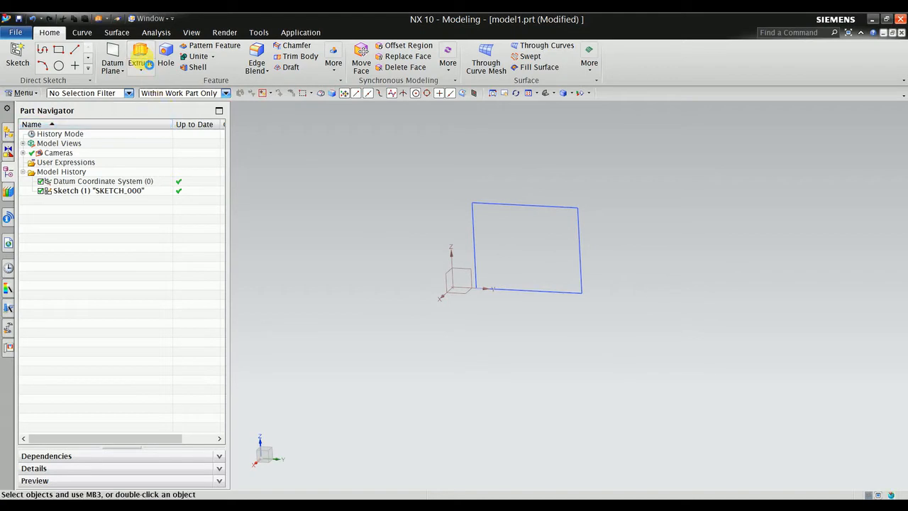
left_click(140, 57)
left_click(536, 207)
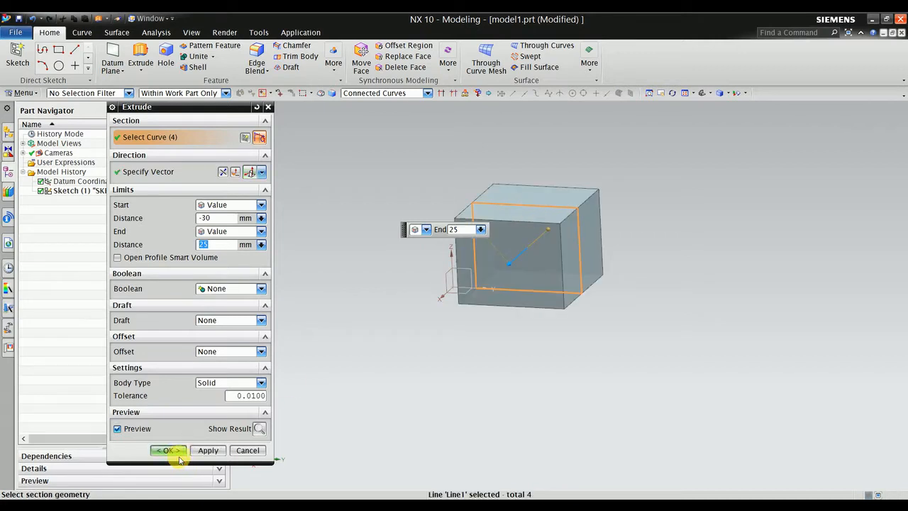
left_click(174, 451)
- Start Trim Body with its settings and preview options expanded, and select the extruded block as the target body
mouse_move(432, 267)
middle_mouse_down()
mouse_move(488, 296)
mouse_move(442, 304)
mouse_move(441, 318)
mouse_move(462, 312)
mouse_move(430, 272)
mouse_move(432, 281)
middle_mouse_up()
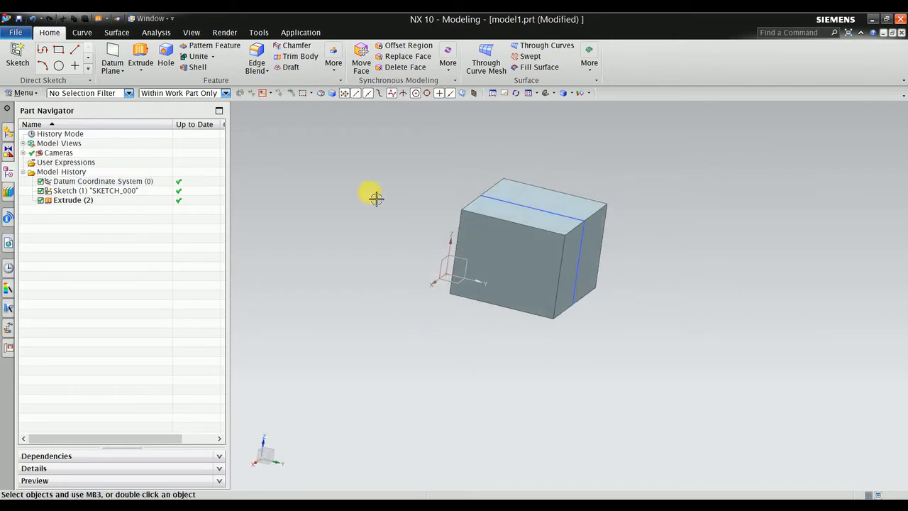
left_click(308, 60)
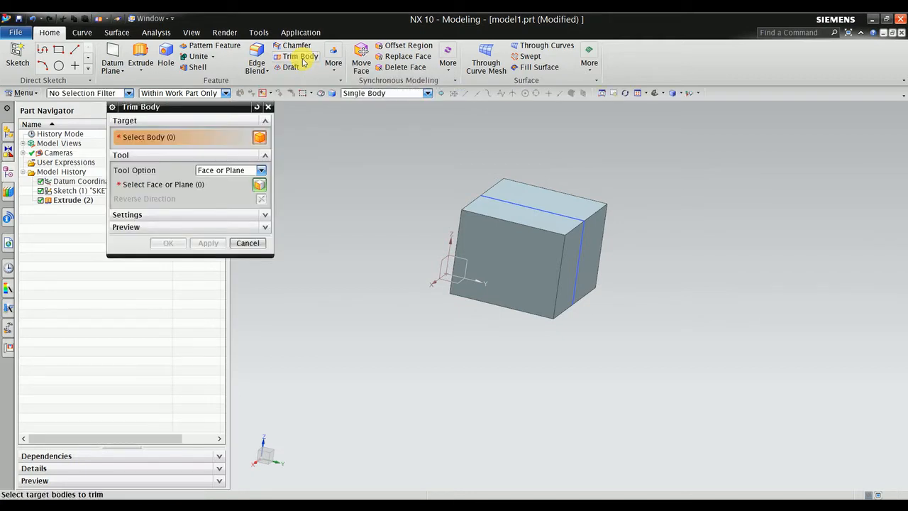
left_click(217, 227)
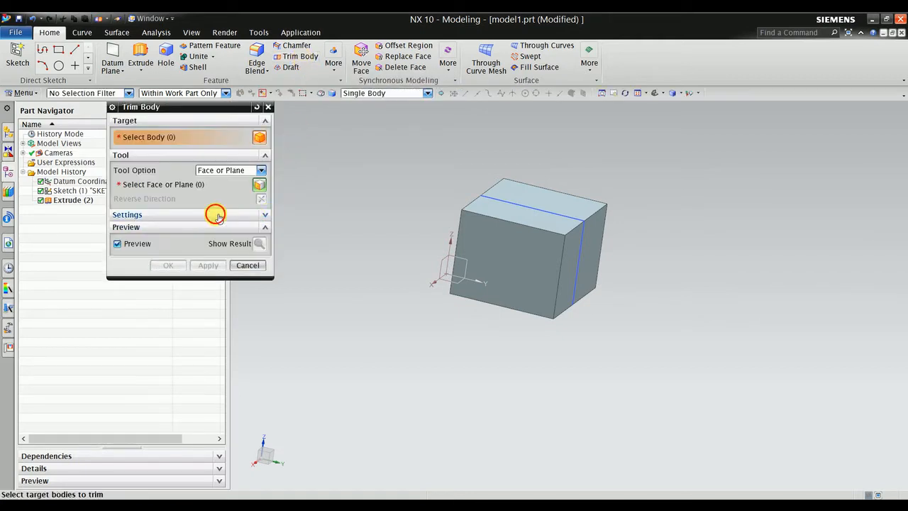
left_click(217, 214)
left_click_drag(213, 107, 183, 137)
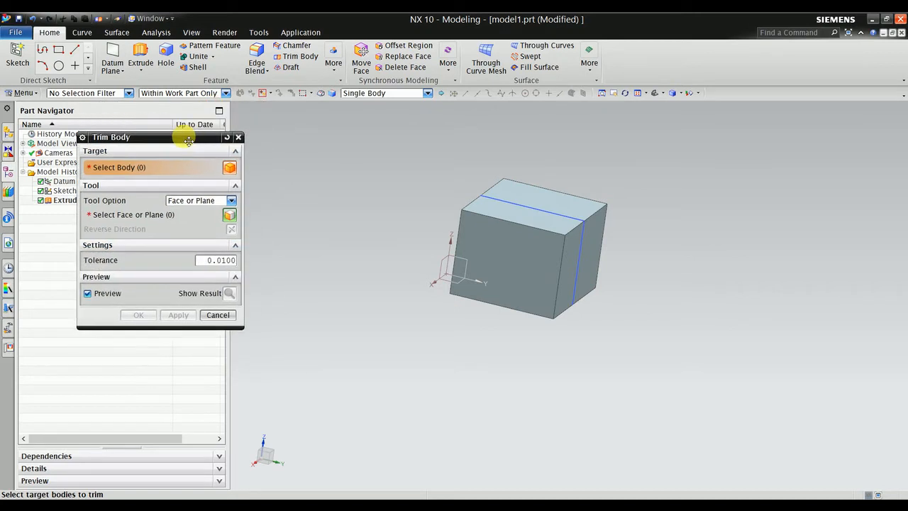
middle_click_drag(369, 207, 383, 232)
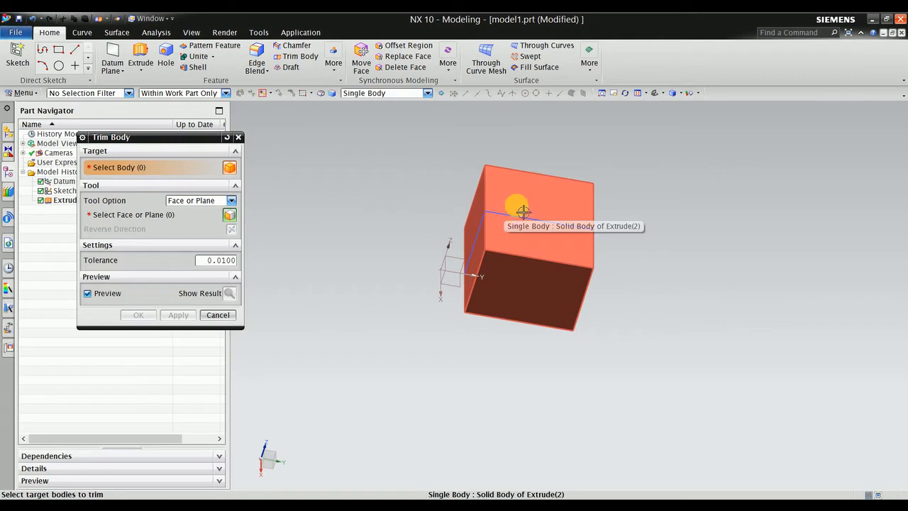
middle_click_drag(525, 269, 541, 255)
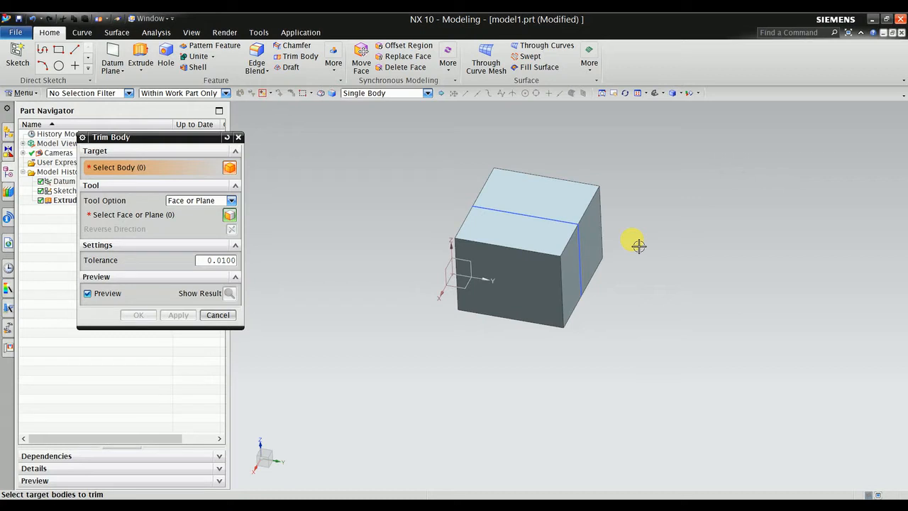
mouse_move(531, 229)
middle_mouse_down()
mouse_move(553, 229)
mouse_move(573, 265)
mouse_move(517, 235)
mouse_move(541, 276)
mouse_move(553, 253)
mouse_move(533, 239)
middle_mouse_up()
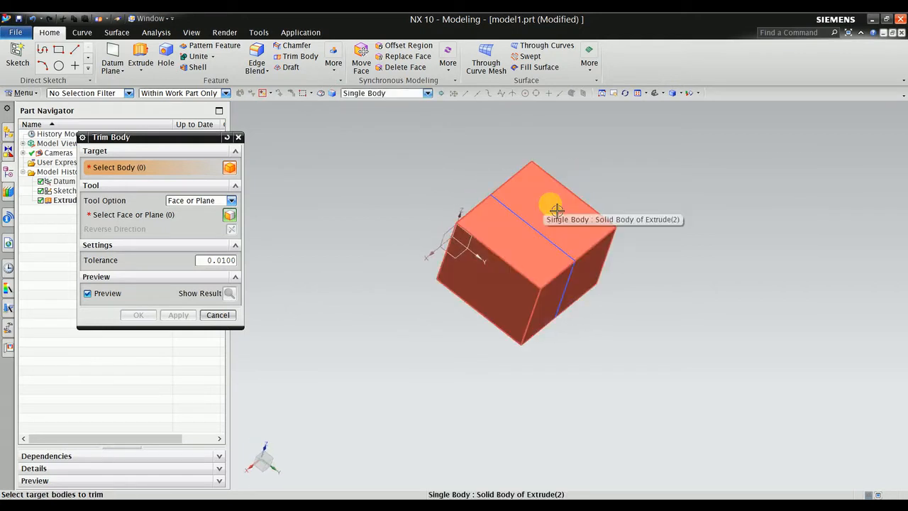
left_click(557, 211)
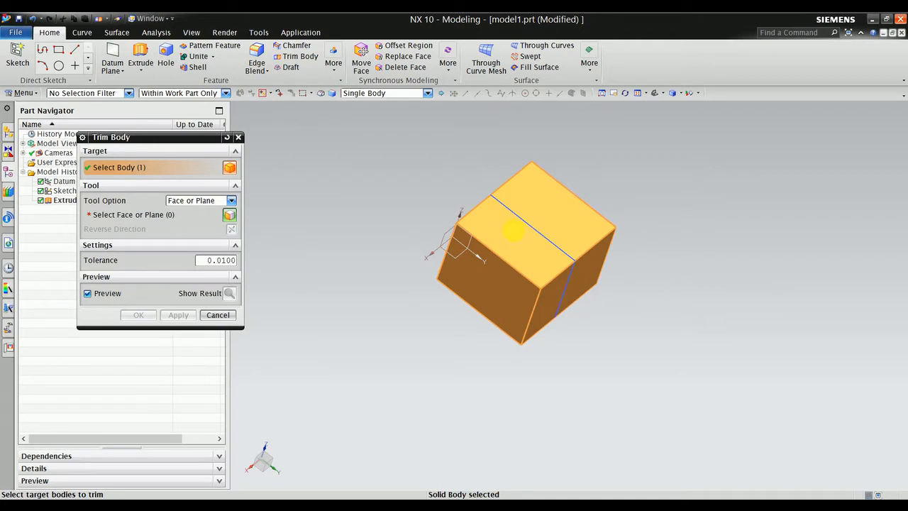
middle_click_drag(513, 231, 438, 223)
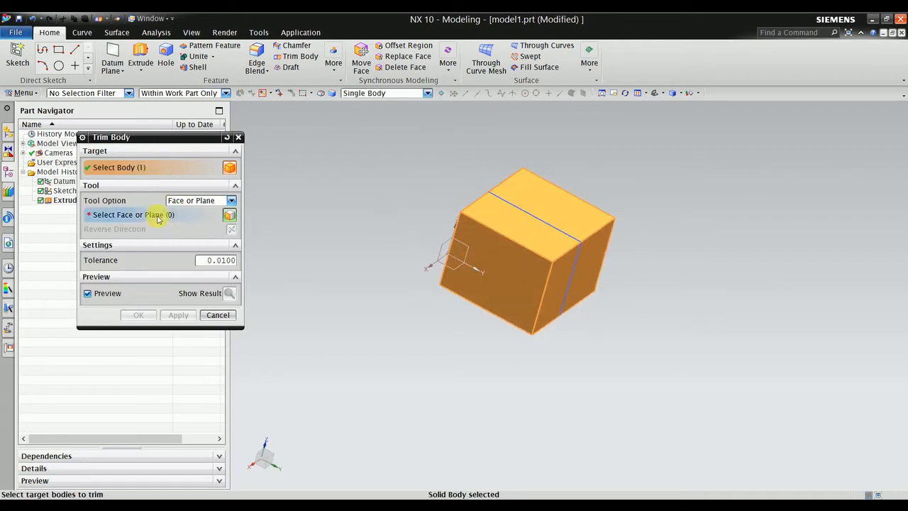
- Select the YZ plane of the datum coordinate system as the trimming tool for the block and inspect the preview
left_click(157, 216)
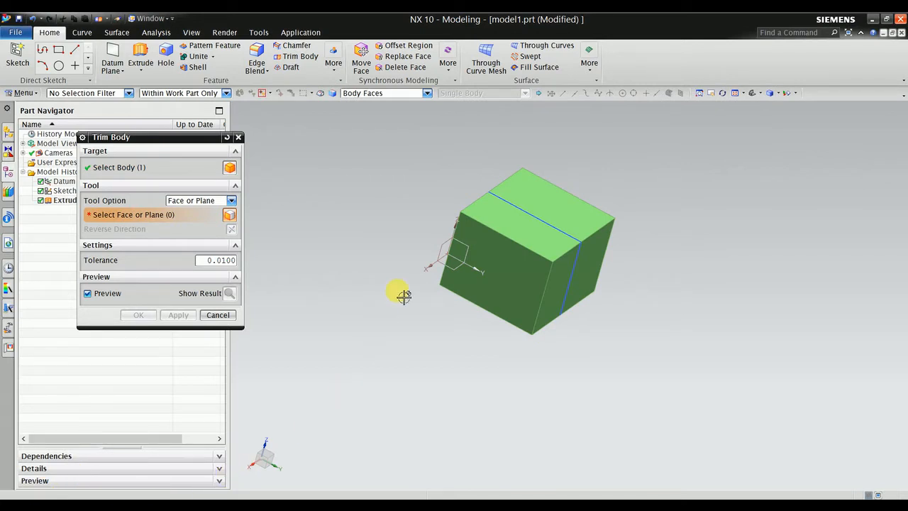
middle_click_drag(402, 294, 458, 300)
scroll(457, 300, "up", 3)
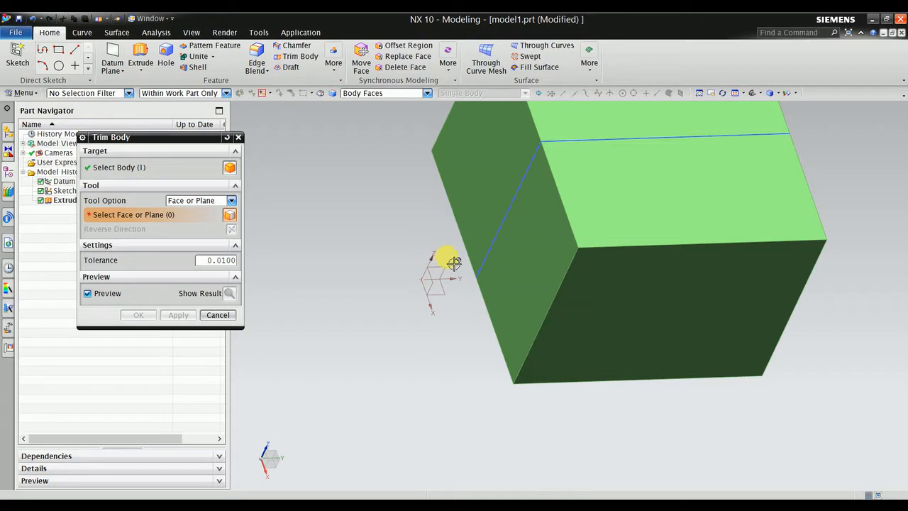
left_click(453, 273)
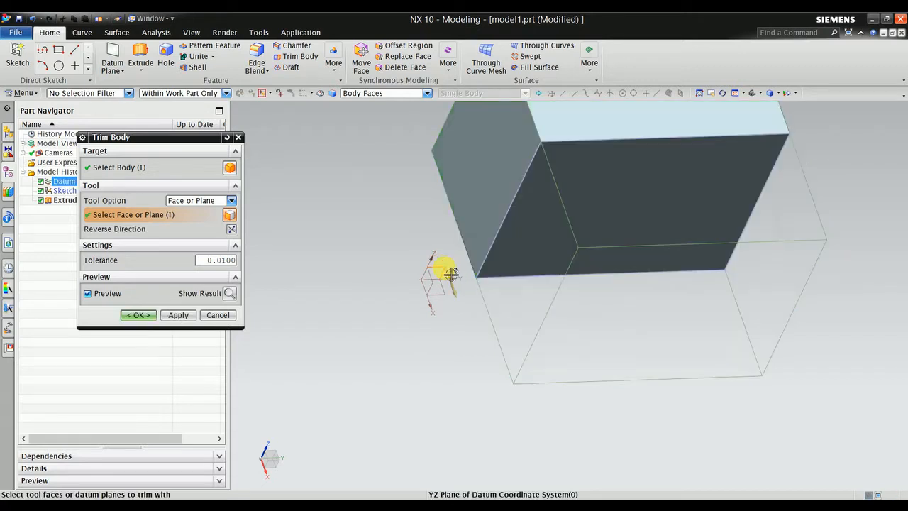
middle_click_drag(444, 268, 468, 260)
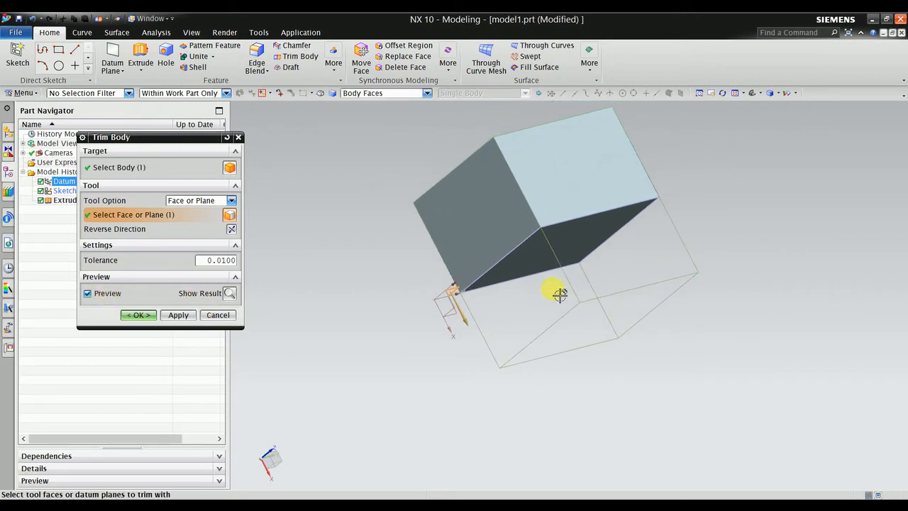
- Turn the Trim Body preview off and back on to compare the full block with the trimmed one
middle_click_drag(552, 293, 532, 282)
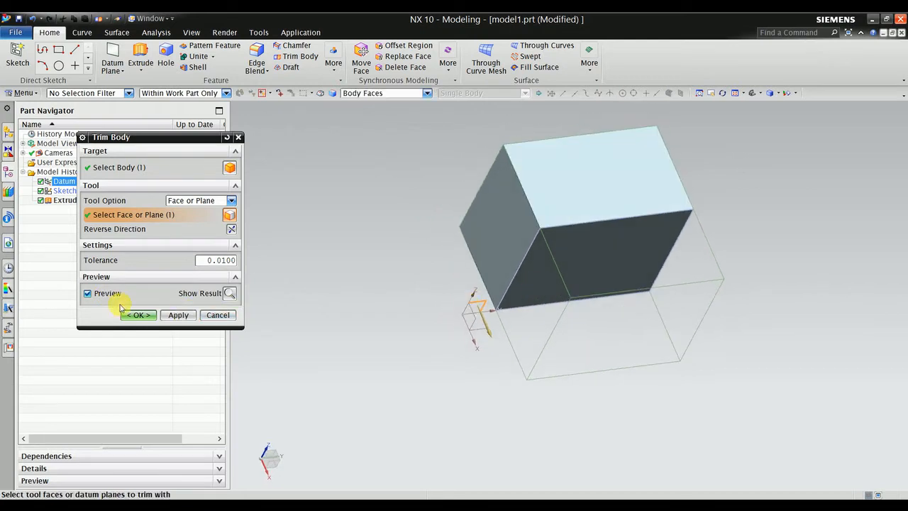
left_click(100, 298)
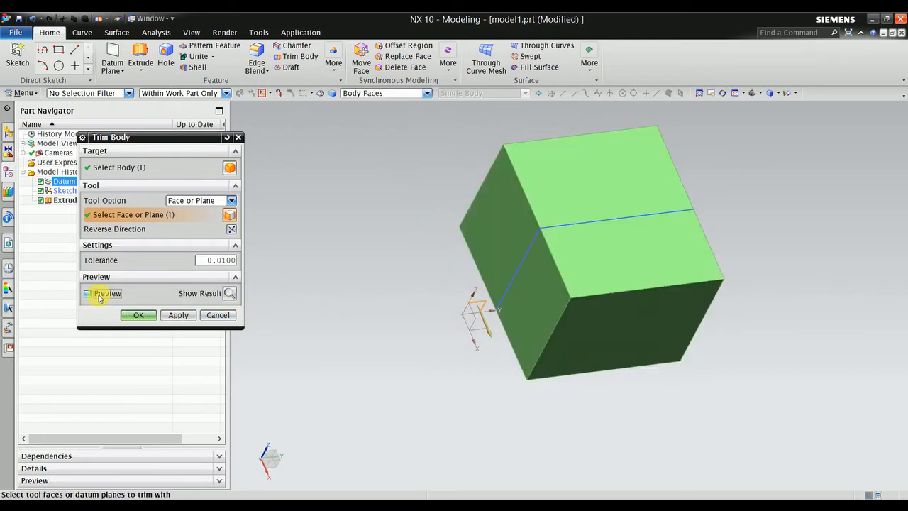
left_click(99, 297)
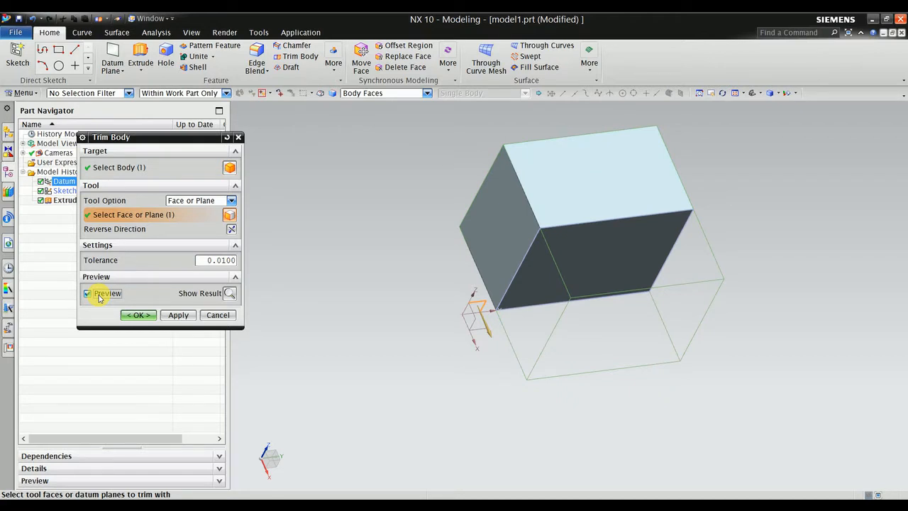
middle_click_drag(425, 278, 454, 300)
scroll(473, 338, "up", 2)
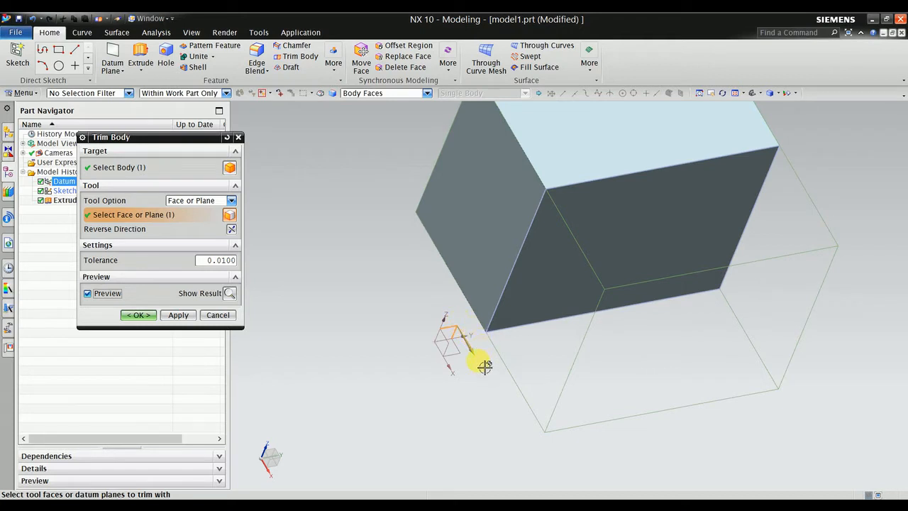
- Reverse the trim direction to keep the opposite half of the block and complete the datum-plane trim
double_click(480, 361)
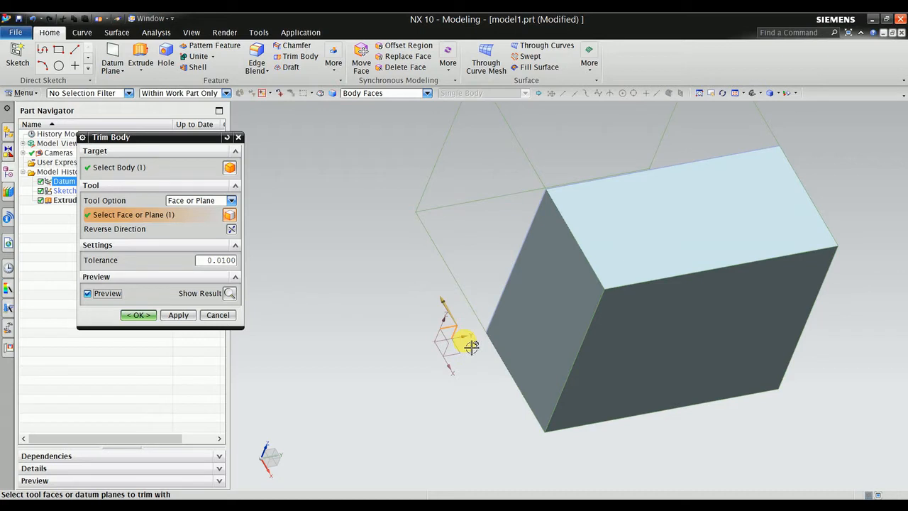
scroll(489, 305, "down", 3)
middle_click_drag(510, 265, 543, 267)
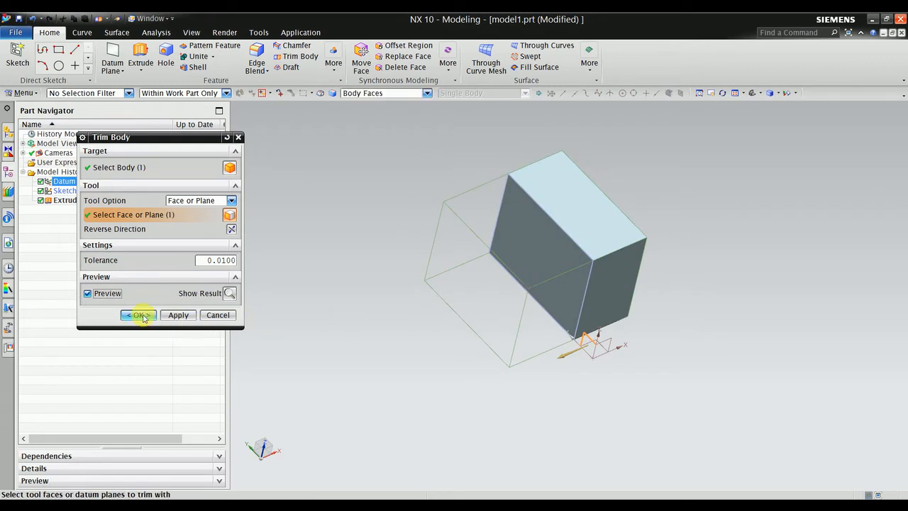
left_click(139, 314)
- Inspect the trimmed block, then delete its Trim Body feature and hide the extruded block
middle_click_drag(644, 262, 594, 276)
scroll(583, 367, "up", 3)
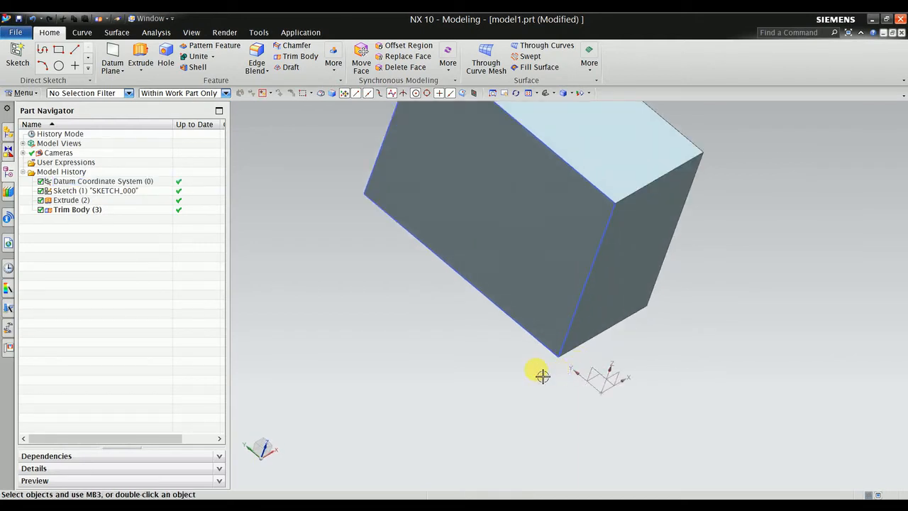
scroll(542, 376, "down", 4)
mouse_move(618, 339)
middle_mouse_down()
mouse_move(583, 315)
mouse_move(583, 350)
mouse_move(612, 347)
mouse_move(602, 333)
mouse_move(610, 339)
middle_mouse_up()
scroll(608, 336, "down", 1)
left_click(121, 211)
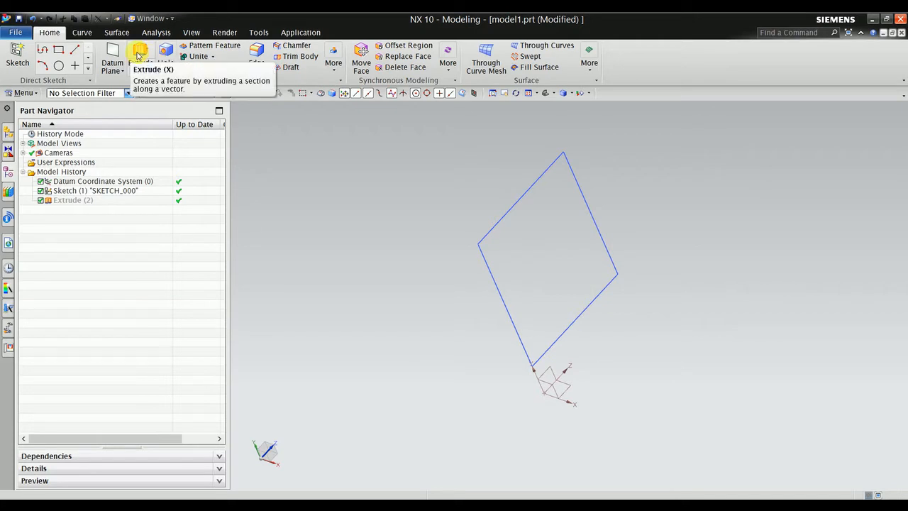
- Start Extrude with the Single Curve rule and select only the rectangle's upper edge as the section
left_click(142, 53)
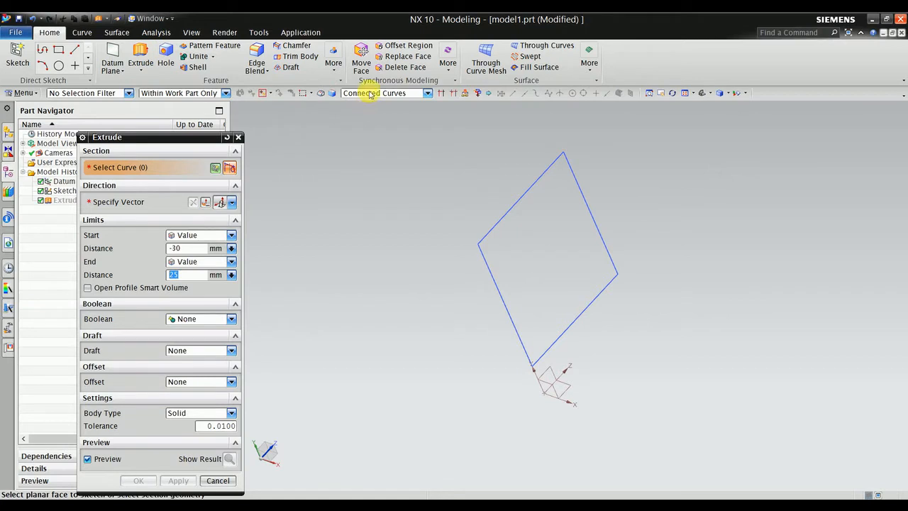
left_click(369, 94)
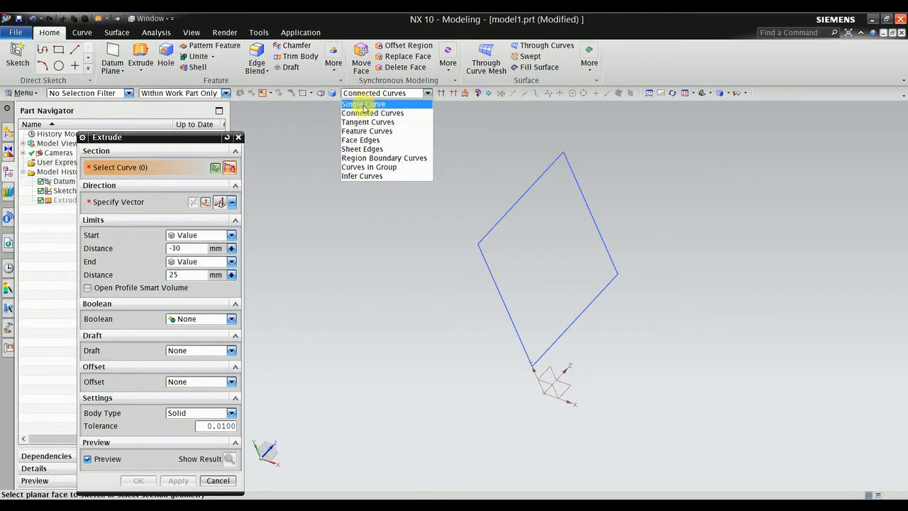
left_click(364, 105)
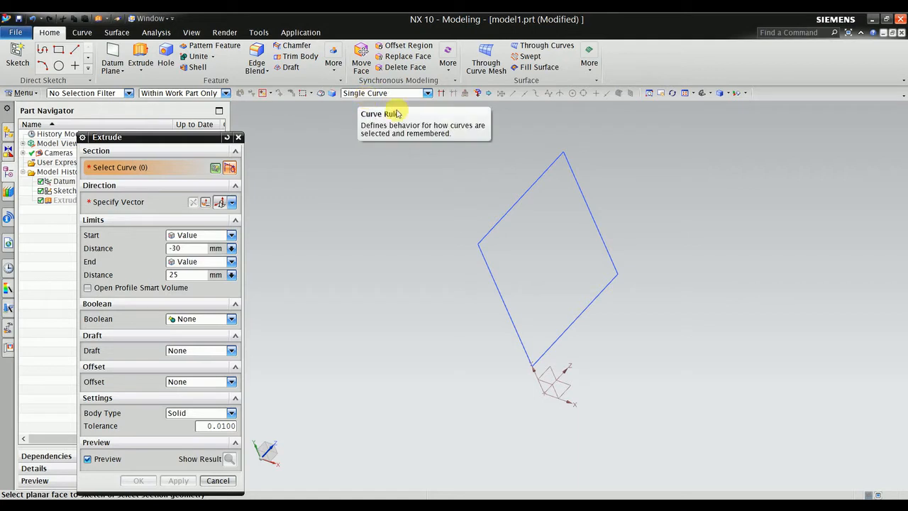
left_click(595, 220)
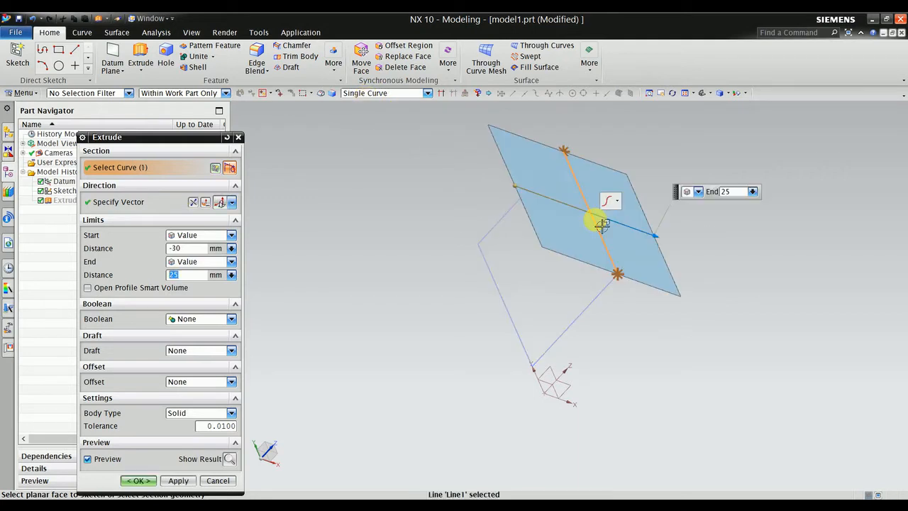
middle_click_drag(602, 225, 567, 220)
- Set the extrusion direction with an inferred vector along the rectangle's adjoining vertical edge
left_click(103, 201)
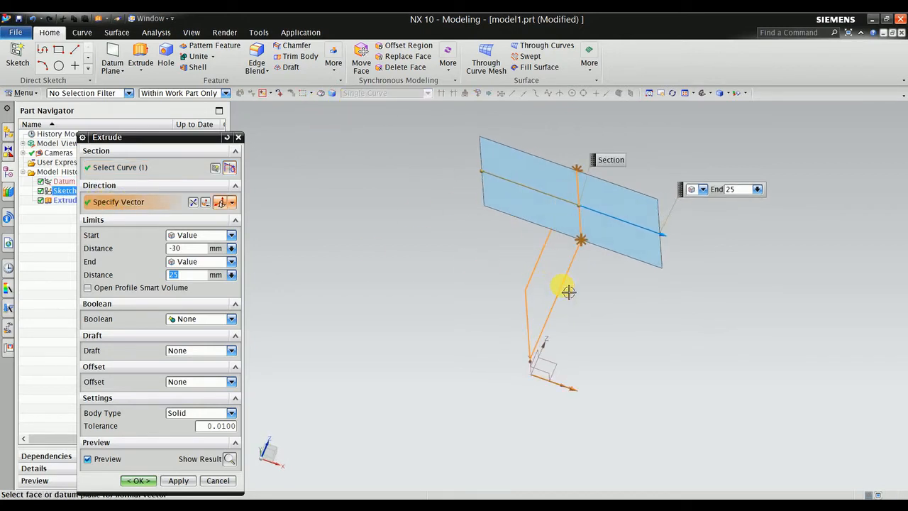
left_click(232, 203)
left_click(220, 216)
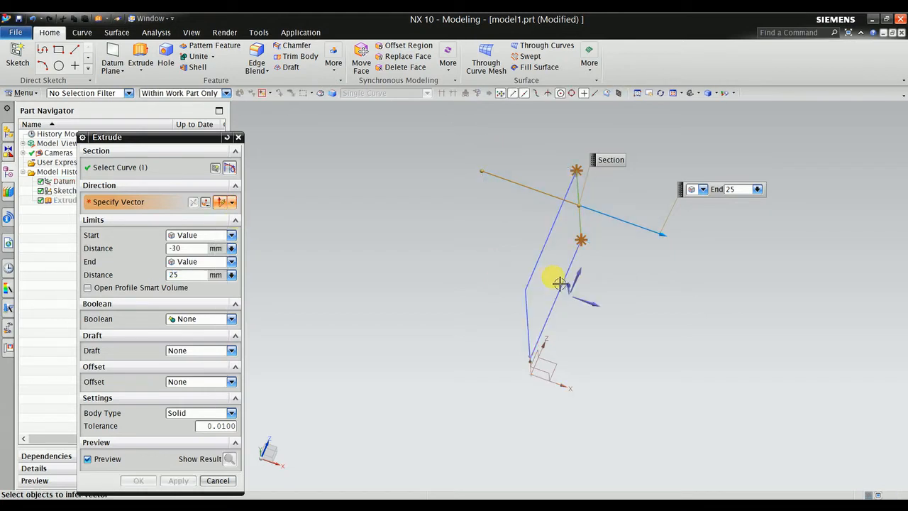
left_click(567, 290)
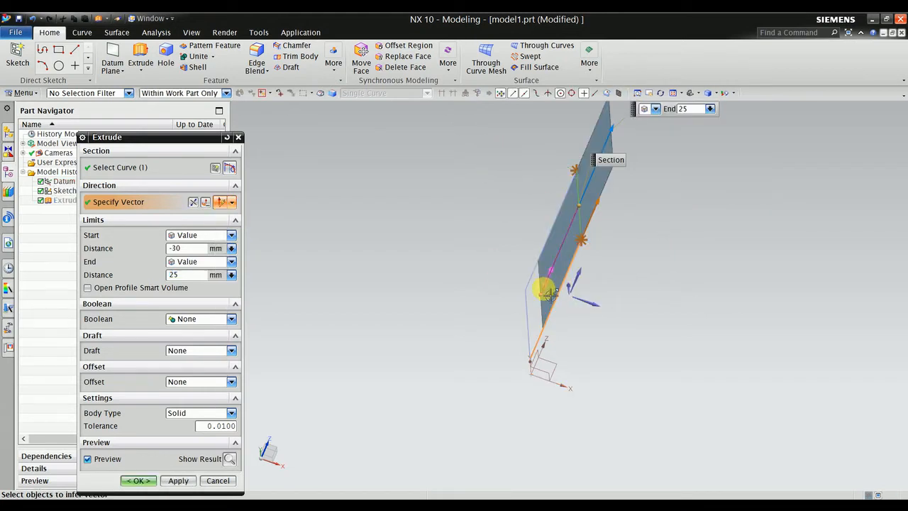
- Extend the sheet's start limit to -63 mm and lengthen its end beyond 25 mm, completing the extrusion
left_click_drag(551, 295, 498, 391)
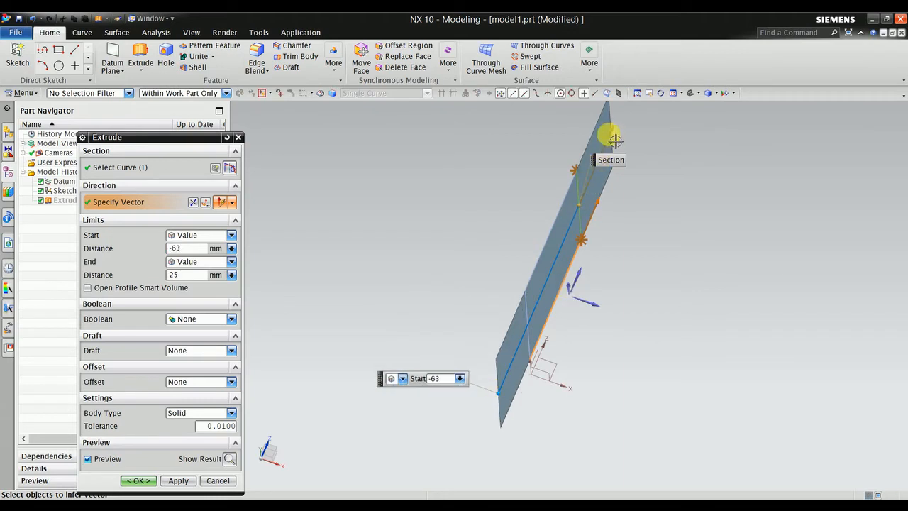
left_click_drag(614, 140, 631, 105)
left_click(131, 484)
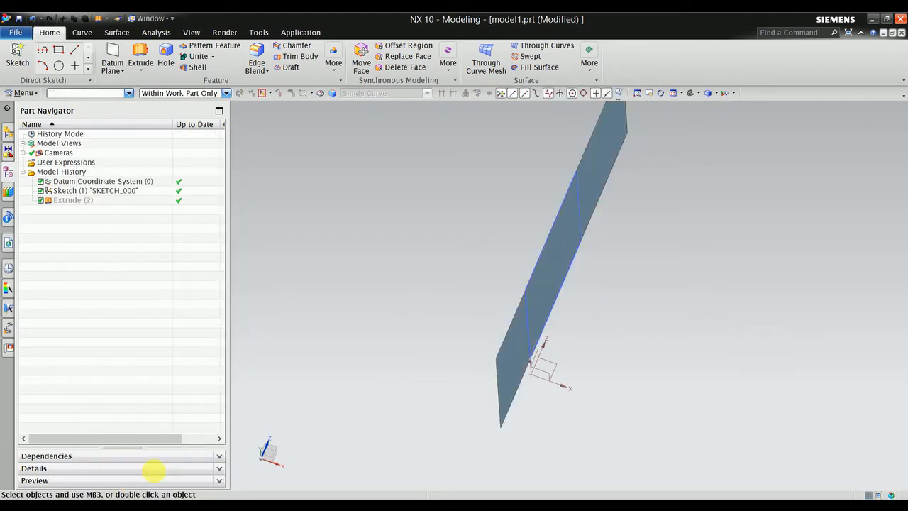
- Show the hidden extruded block again together with the sheet that crosses it
right_click(89, 201)
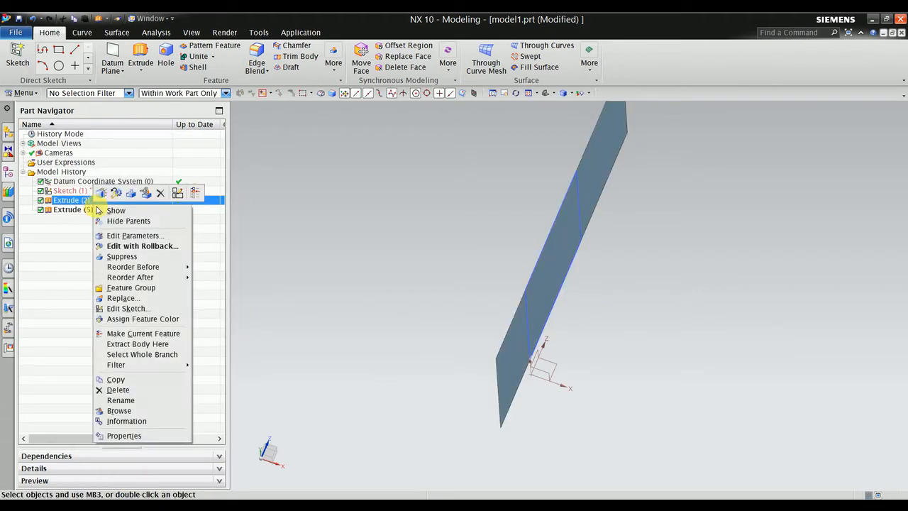
left_click(113, 211)
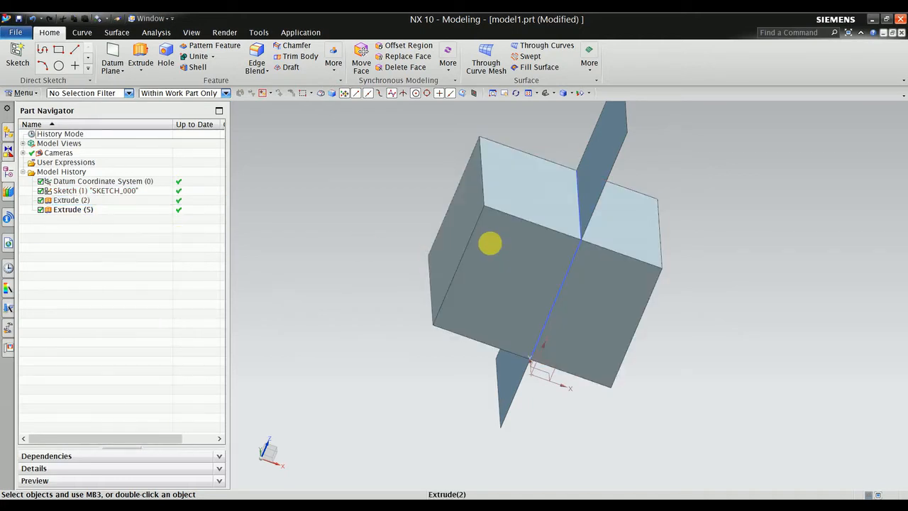
middle_click_drag(489, 241, 517, 194)
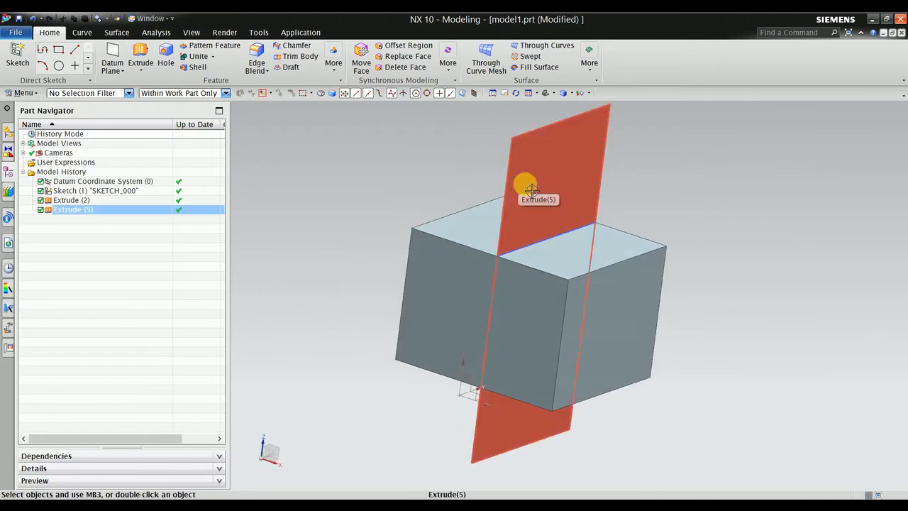
- Start Trim Body with the block as the target and the extruded sheet as the trimming face
left_click(298, 57)
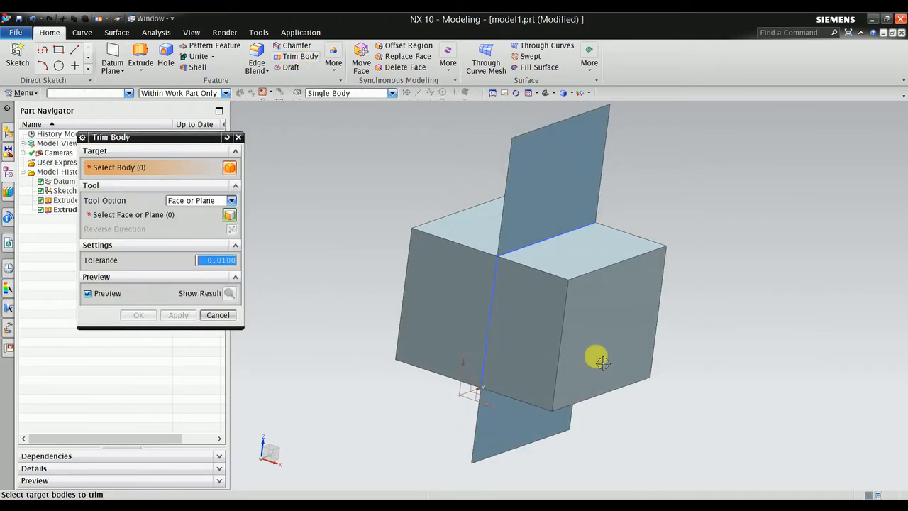
left_click(587, 330)
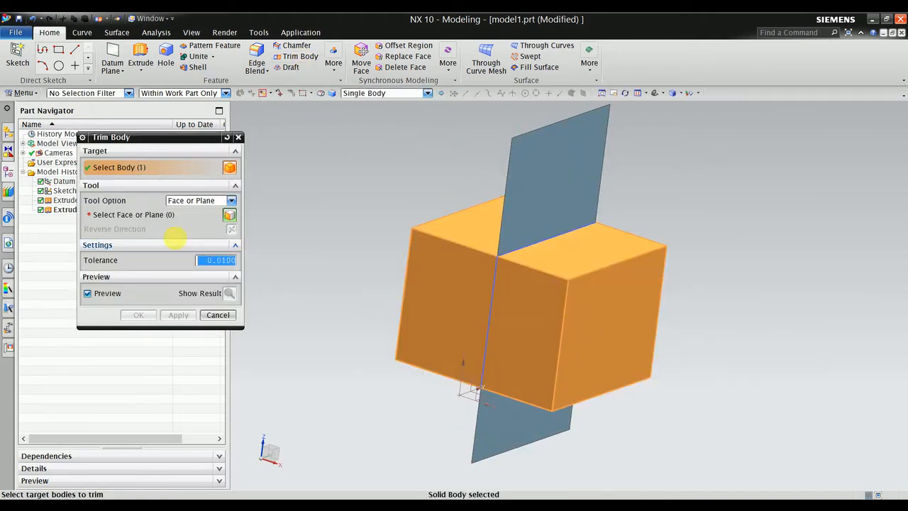
left_click(142, 214)
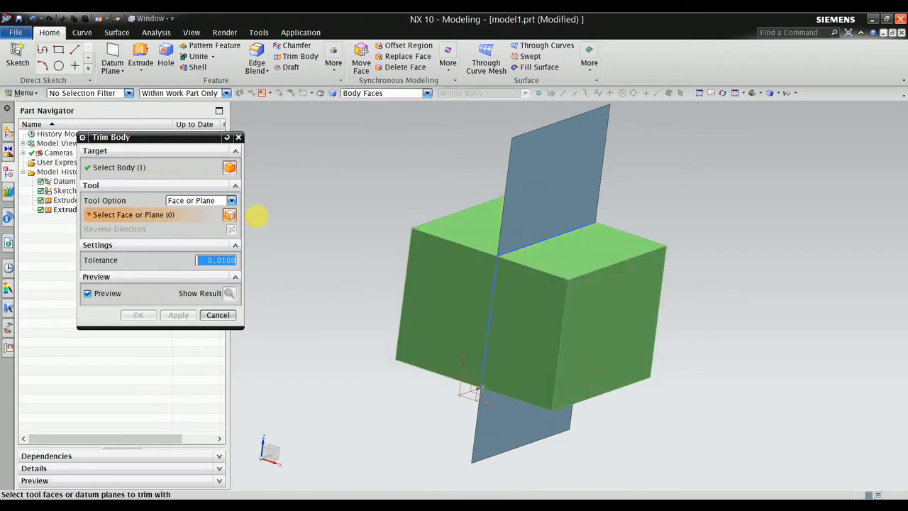
left_click(547, 185)
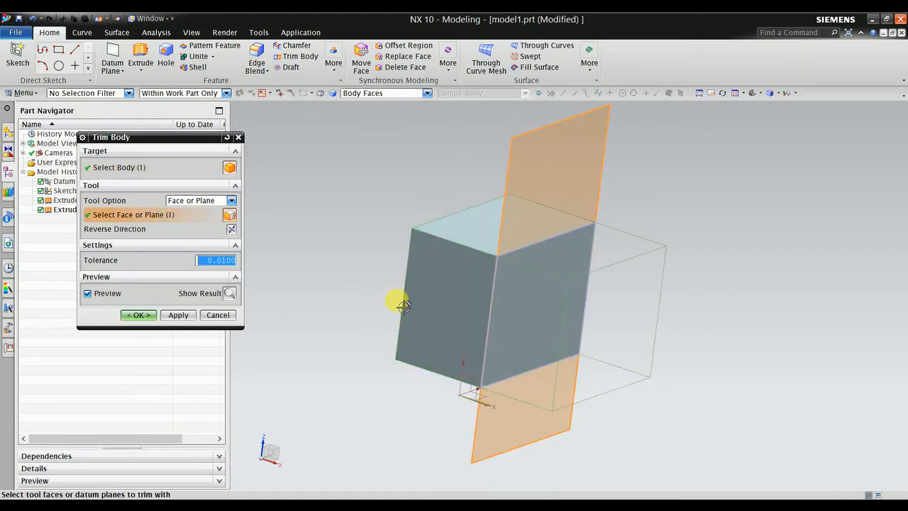
middle_click_drag(399, 300, 474, 394)
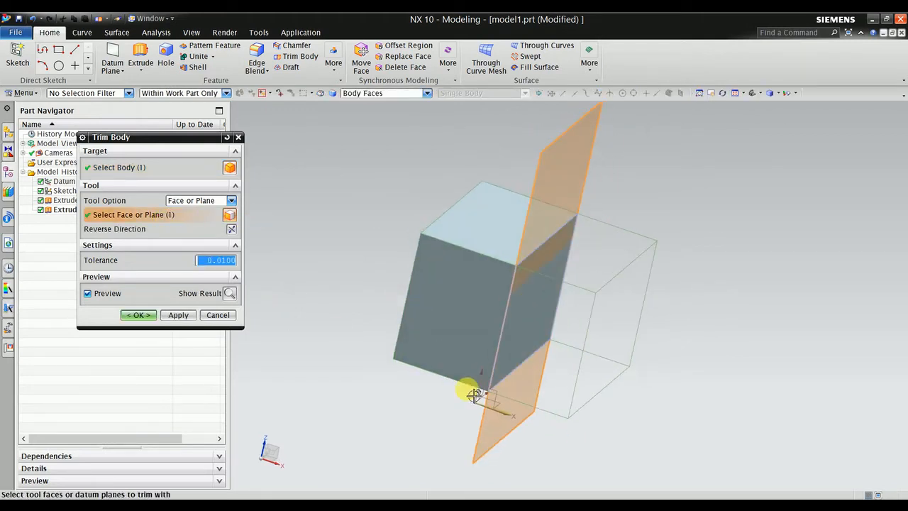
- Reverse the trim direction to keep the block's other half and complete the trim with the sheet
double_click(511, 417)
middle_click_drag(532, 416, 529, 347)
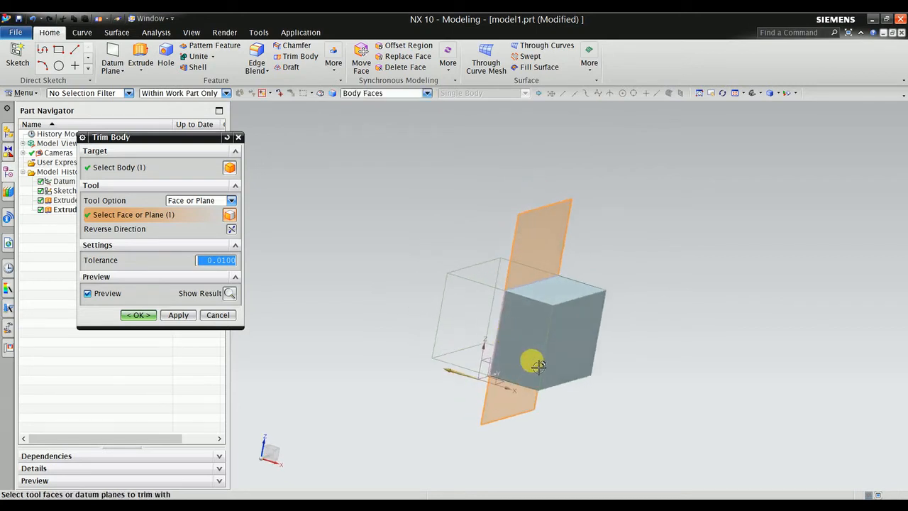
scroll(539, 367, "up", 2)
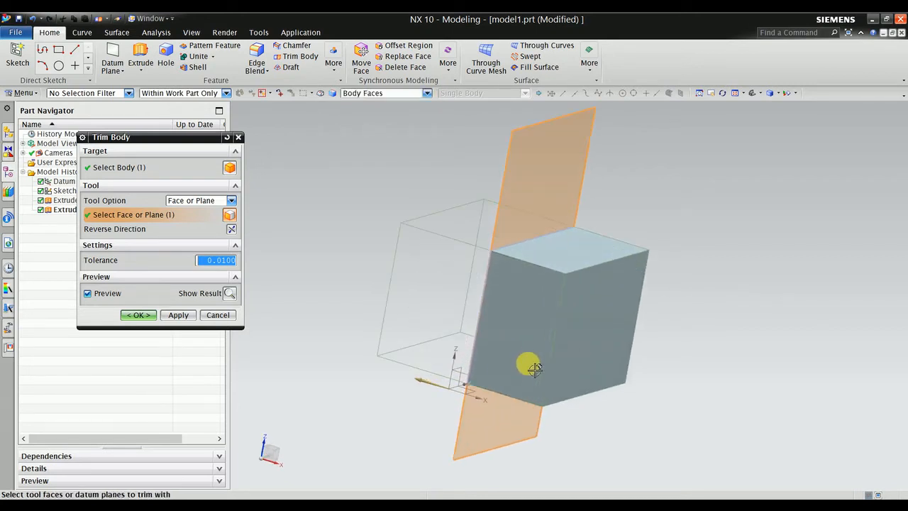
left_click(136, 315)
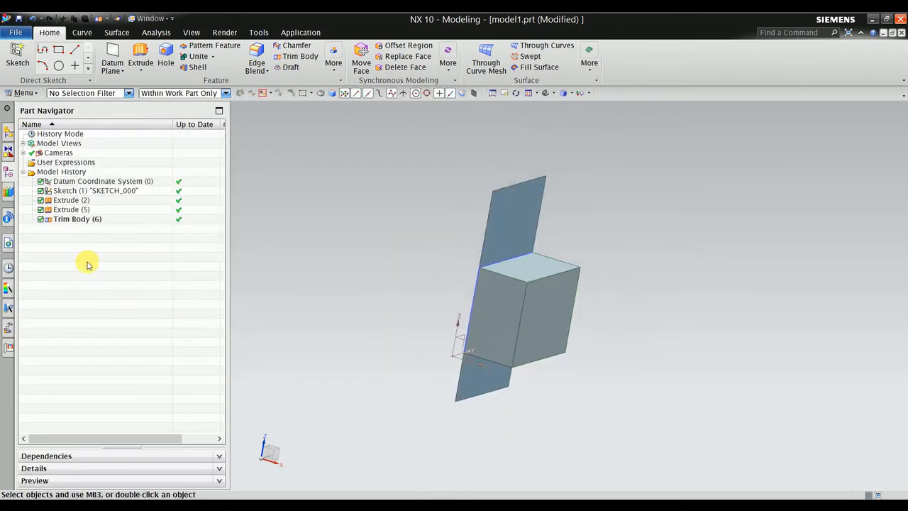
- Delete the Trim Body feature, the sheet extrusion and the block extrusion from the model history
right_click(87, 221)
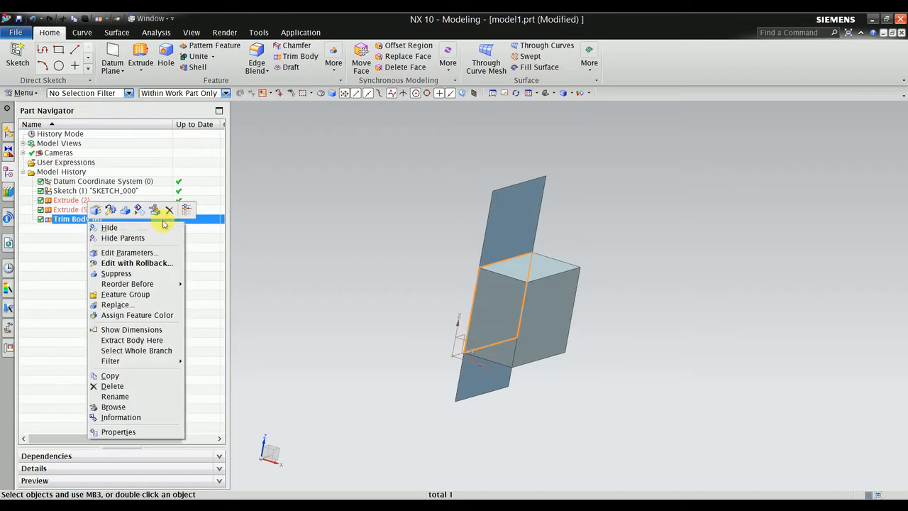
left_click(168, 211)
right_click(87, 215)
right_click(81, 210)
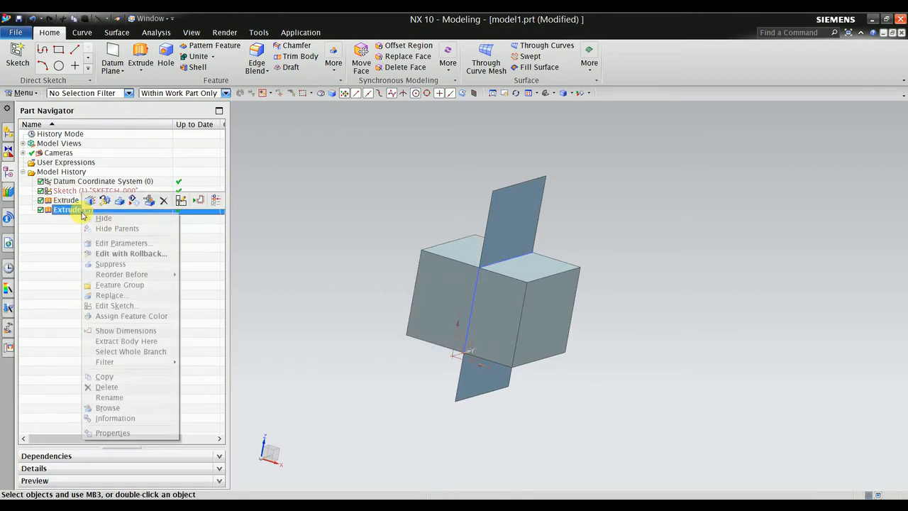
left_click(164, 200)
right_click(122, 203)
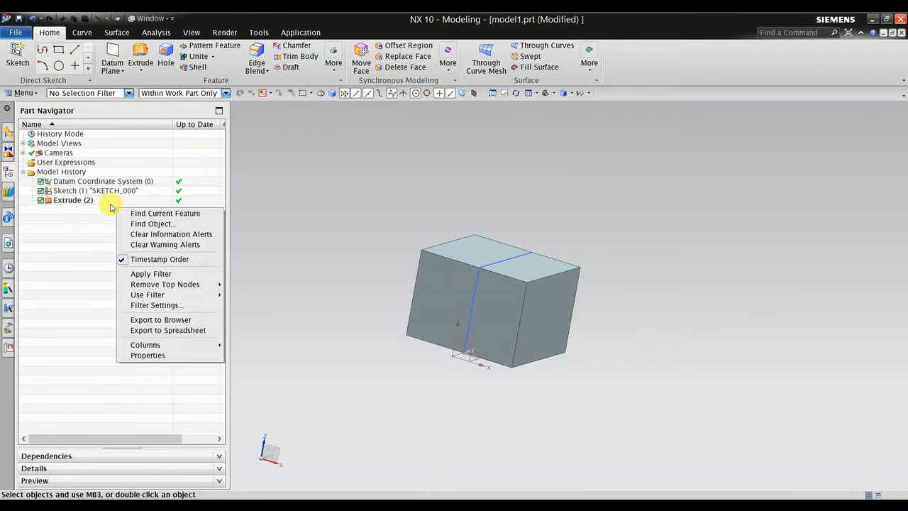
right_click(112, 204)
left_click(191, 191)
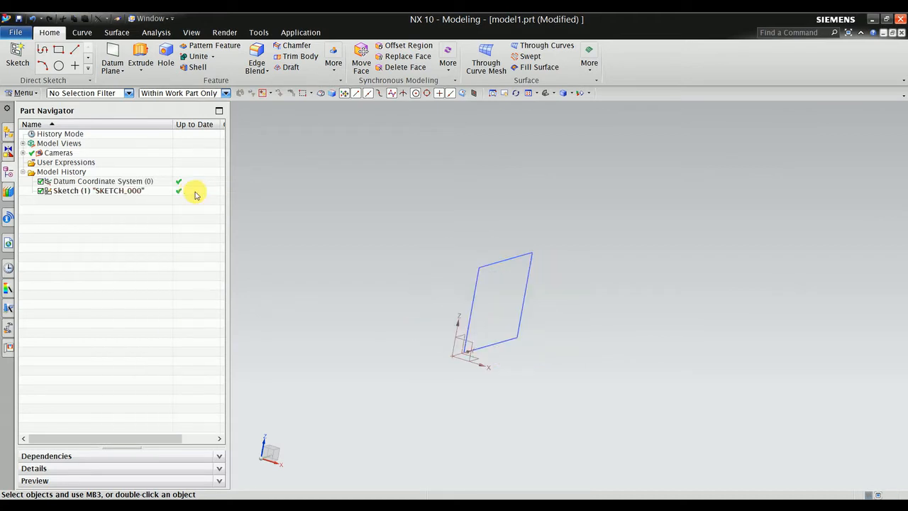
- Hide the rectangle sketch so only the datum coordinate system is displayed
left_click(141, 70)
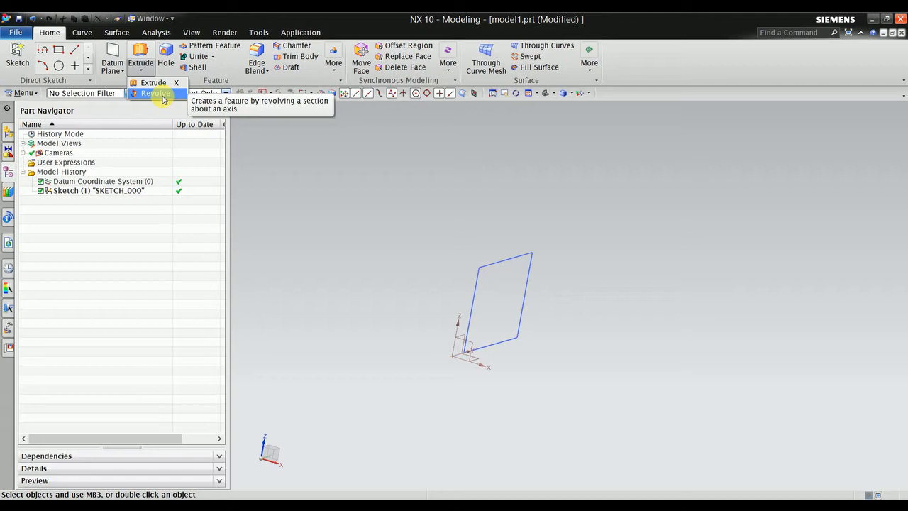
right_click(128, 201)
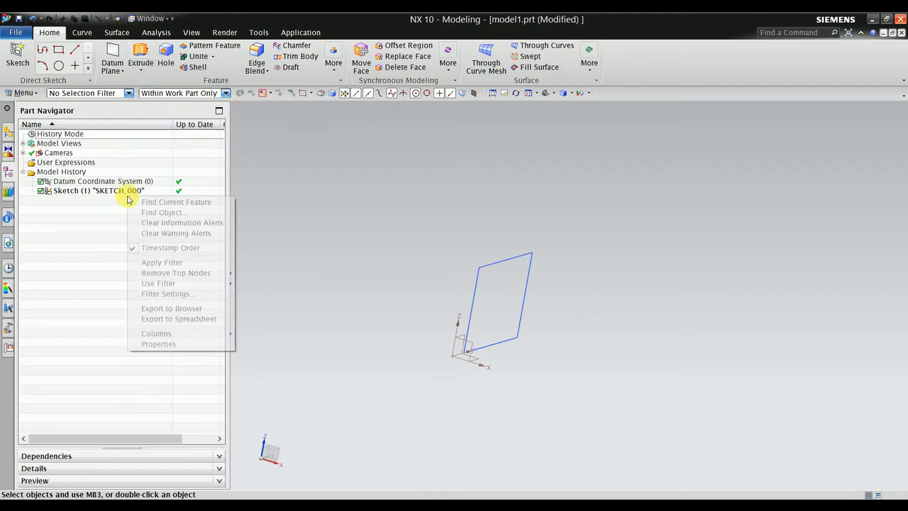
right_click(130, 191)
left_click(140, 201)
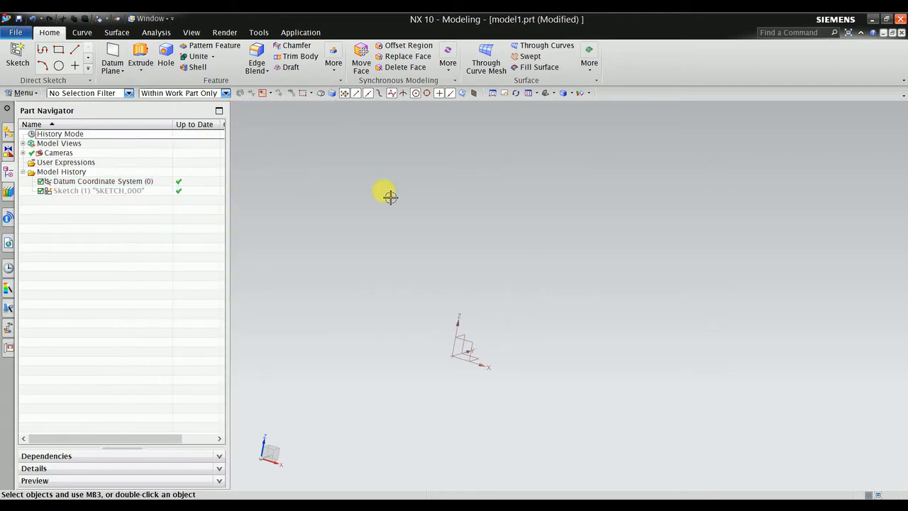
- Create a new sketch in the task environment on the YZ plane of the datum coordinate system
scroll(387, 204, "down", 2)
middle_click_drag(428, 294, 357, 278)
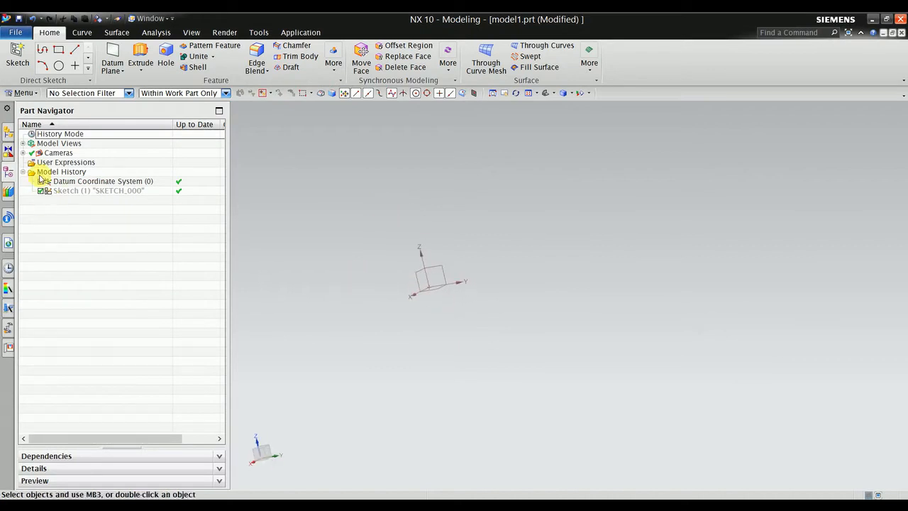
left_click(22, 93)
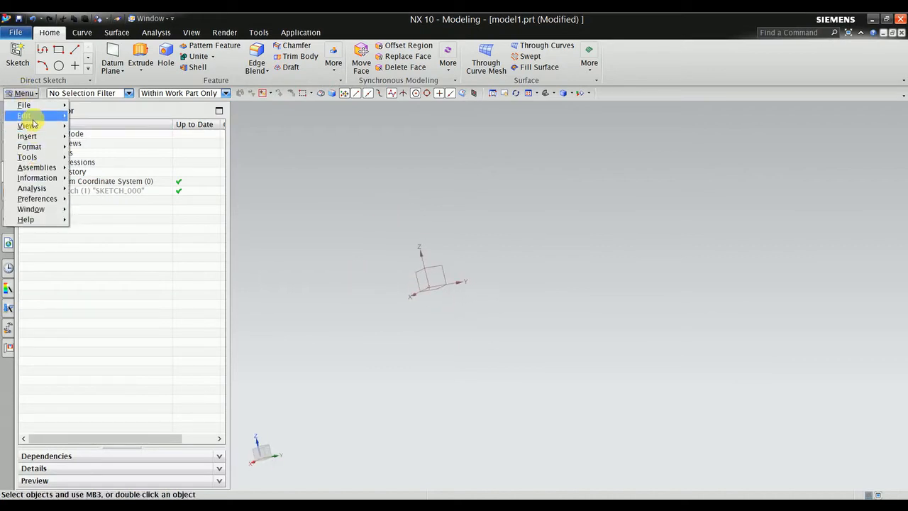
mouse_move(27, 136)
left_click(106, 147)
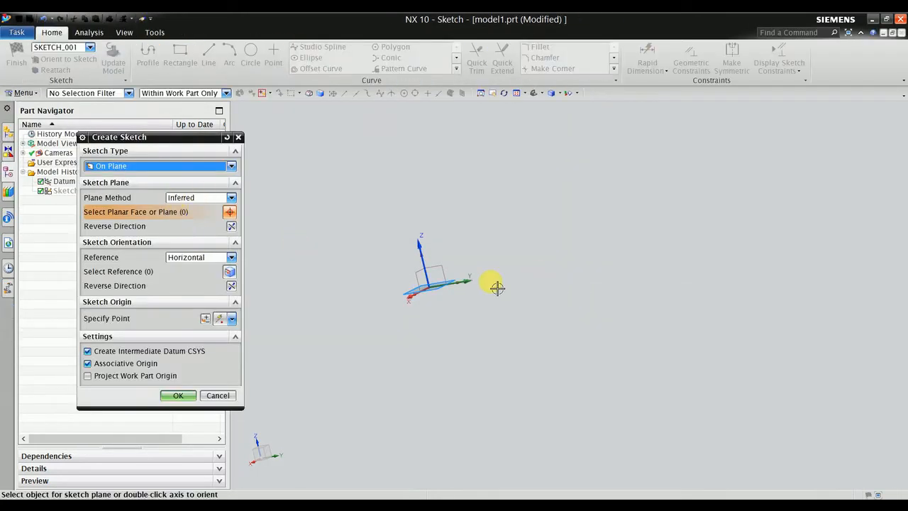
left_click(453, 279)
left_click(182, 395)
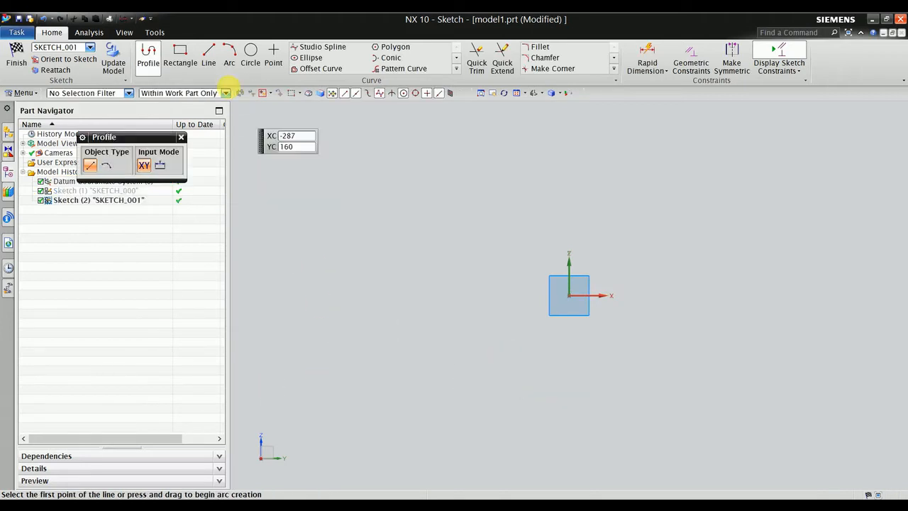
- Draw a vertical line from the origin straight up, about 136 long
left_click(209, 65)
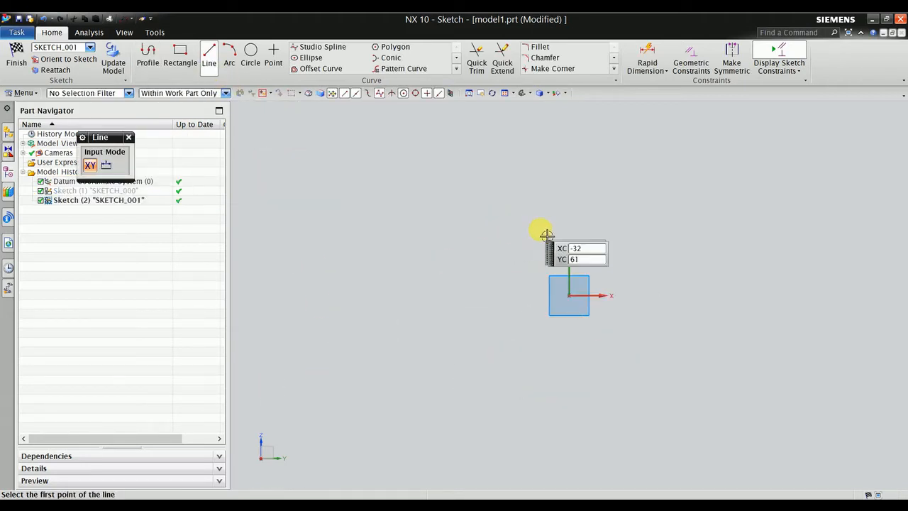
left_click(576, 294)
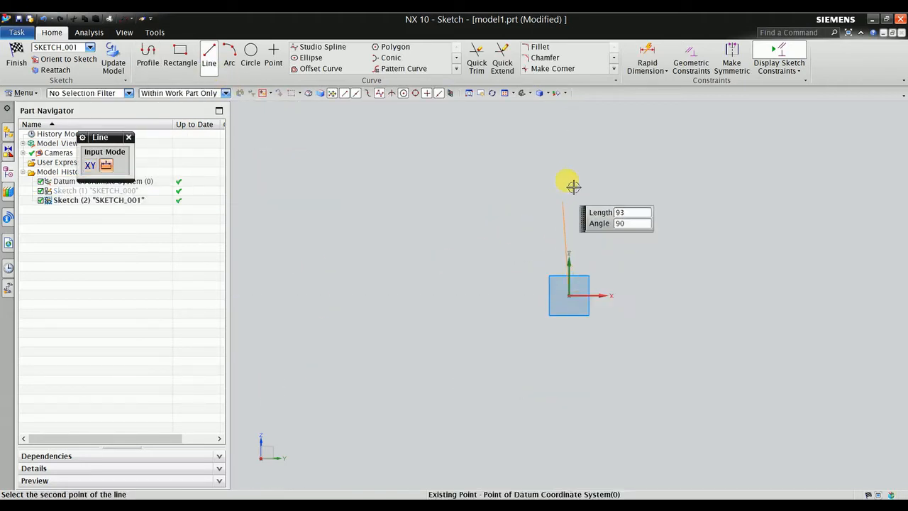
left_click(576, 143)
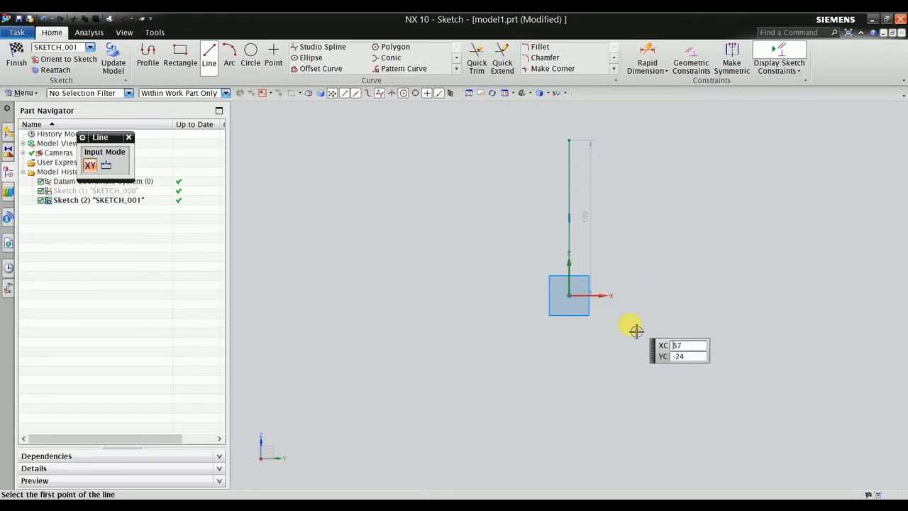
- Draw a slanted line about 173 long, starting about 77 along the positive horizontal axis and leaning outward, and finish the sketch
left_click(660, 327)
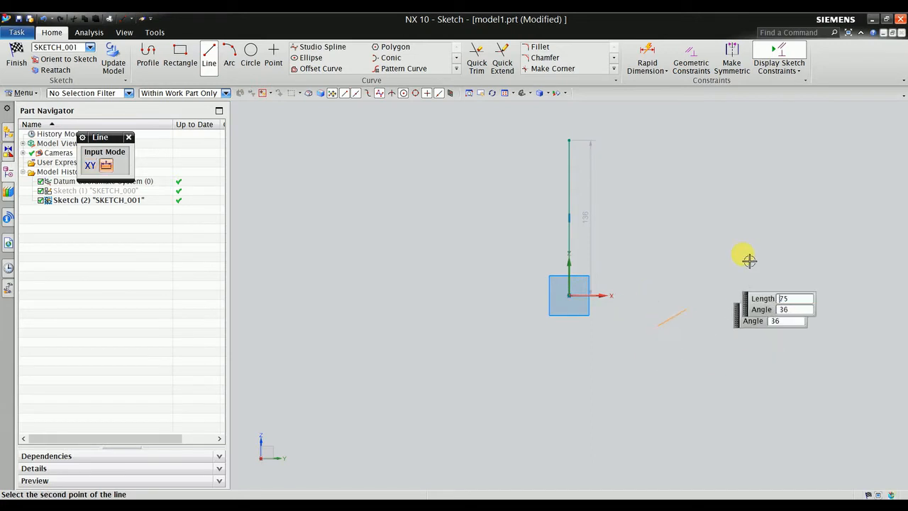
left_click(772, 167)
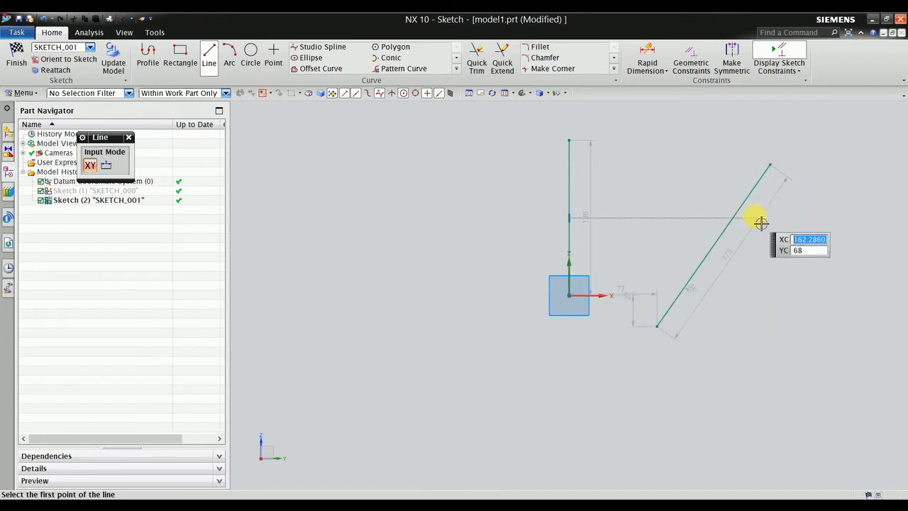
scroll(407, 371, "down", 2)
right_click(332, 179)
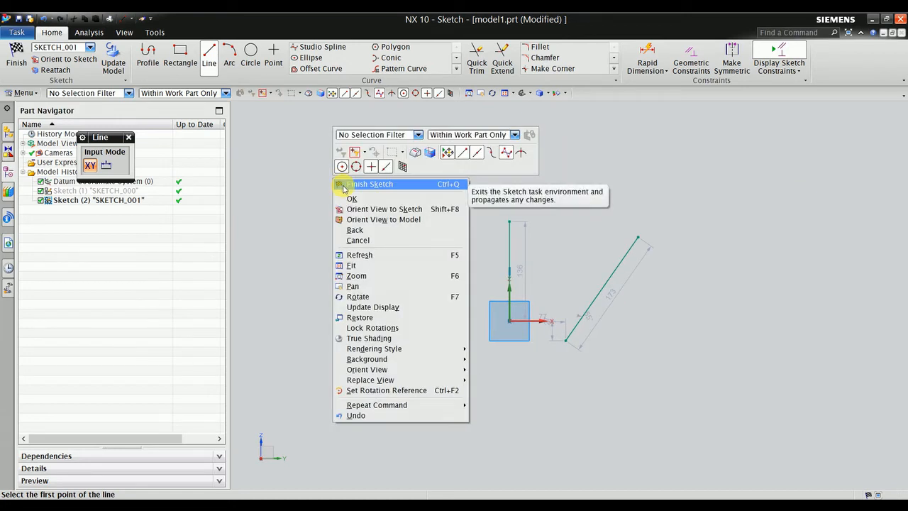
left_click(281, 193)
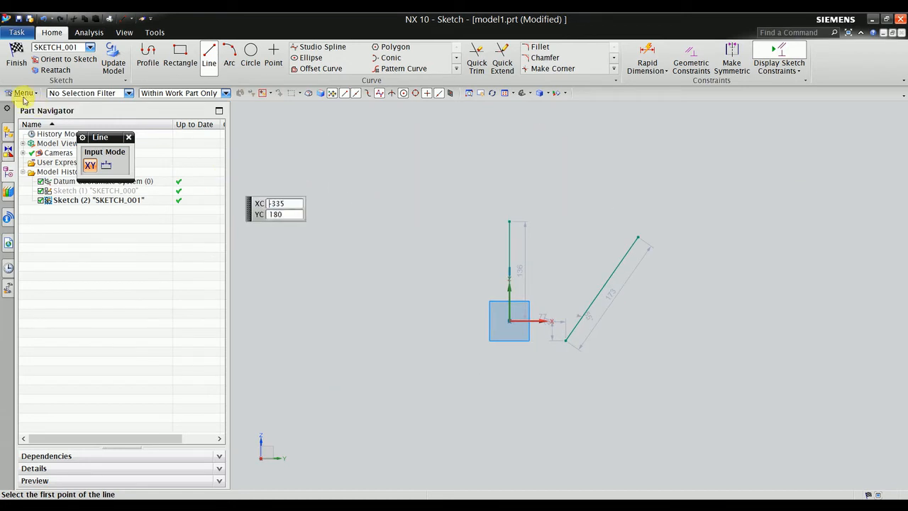
left_click(14, 65)
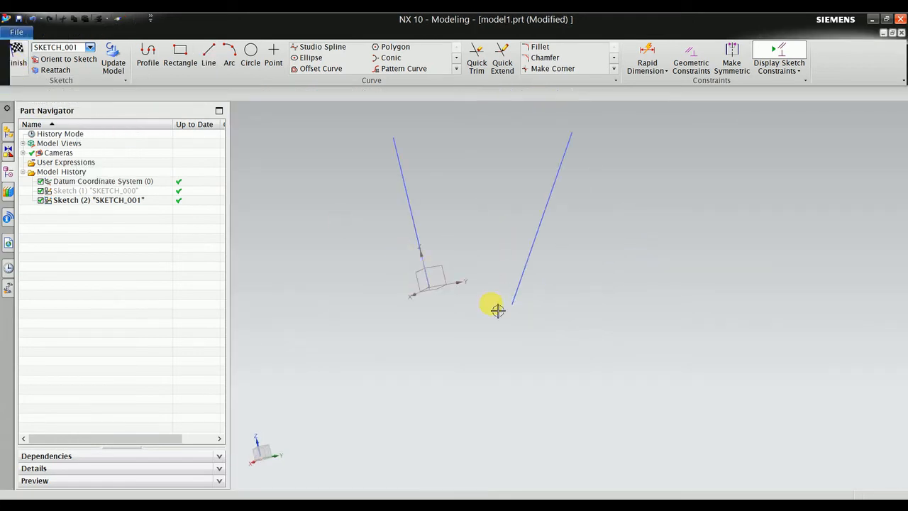
- Start a Revolve and set the curve selection rule to Single Curve
mouse_move(503, 259)
middle_mouse_down()
mouse_move(464, 277)
mouse_move(465, 301)
mouse_move(444, 298)
mouse_move(490, 266)
mouse_move(527, 265)
mouse_move(412, 197)
middle_mouse_up()
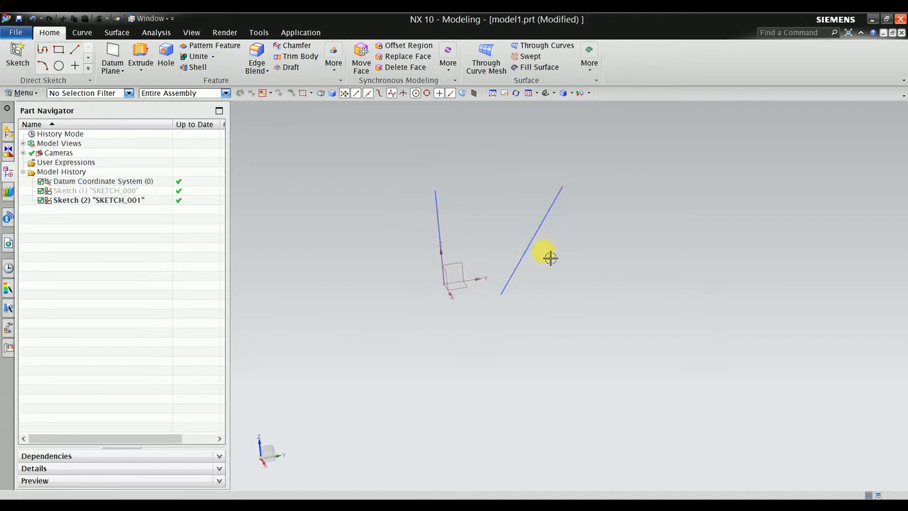
mouse_move(550, 257)
middle_mouse_down()
mouse_move(500, 271)
mouse_move(476, 246)
mouse_move(461, 275)
middle_mouse_up()
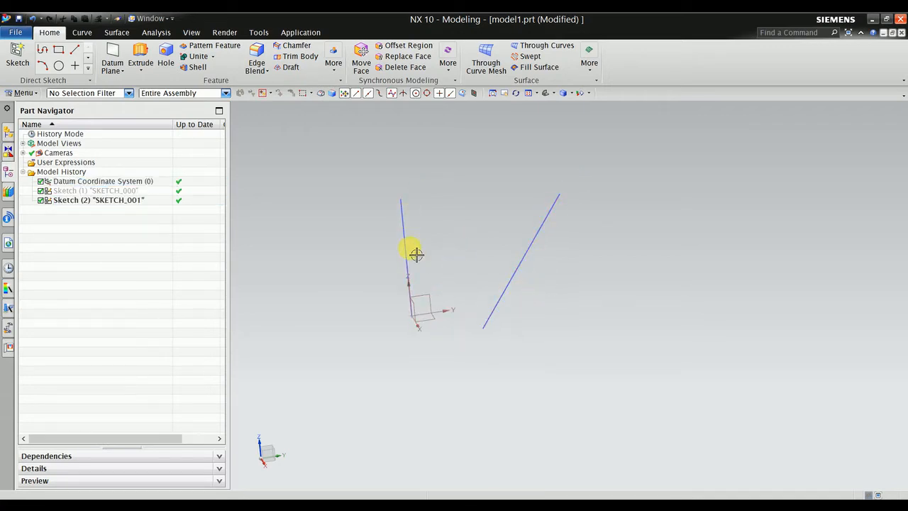
left_click(141, 71)
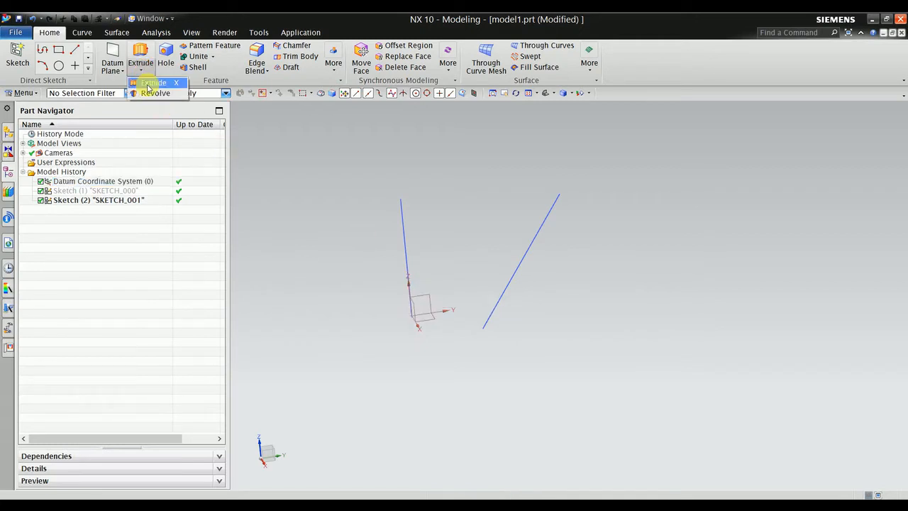
left_click(145, 93)
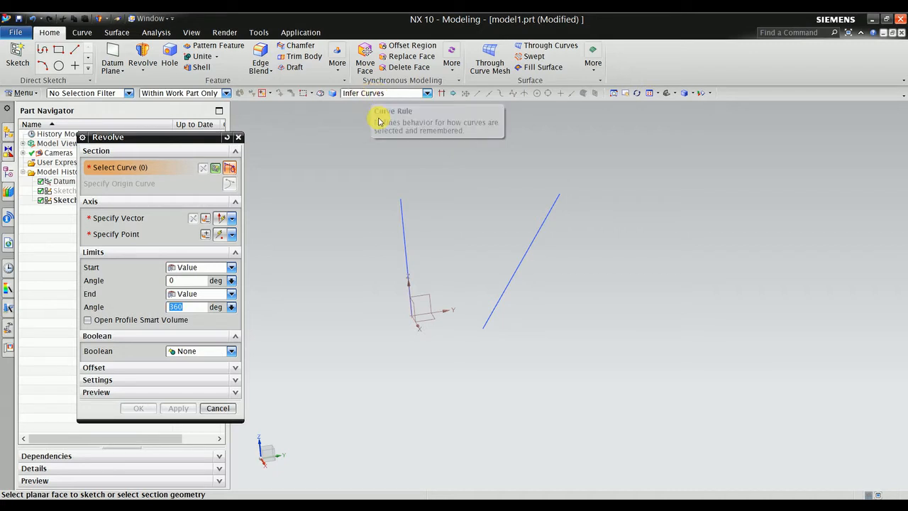
left_click(375, 93)
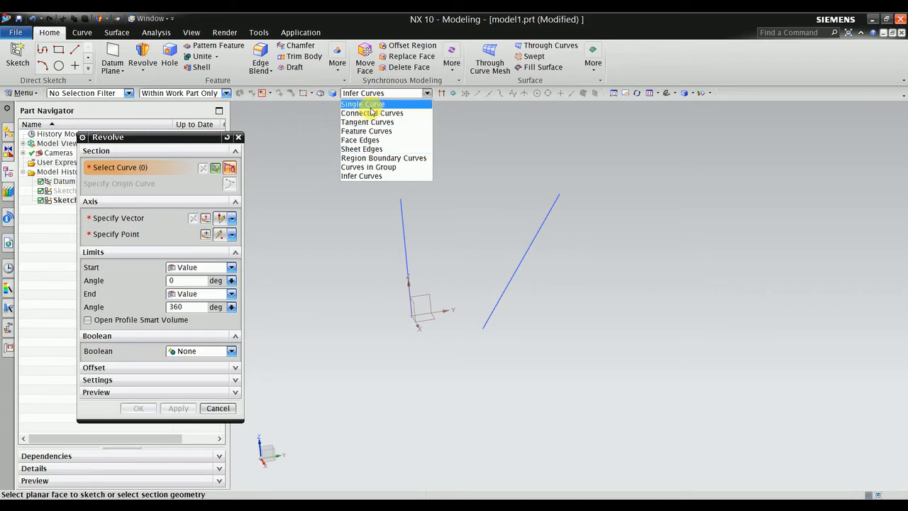
left_click(370, 107)
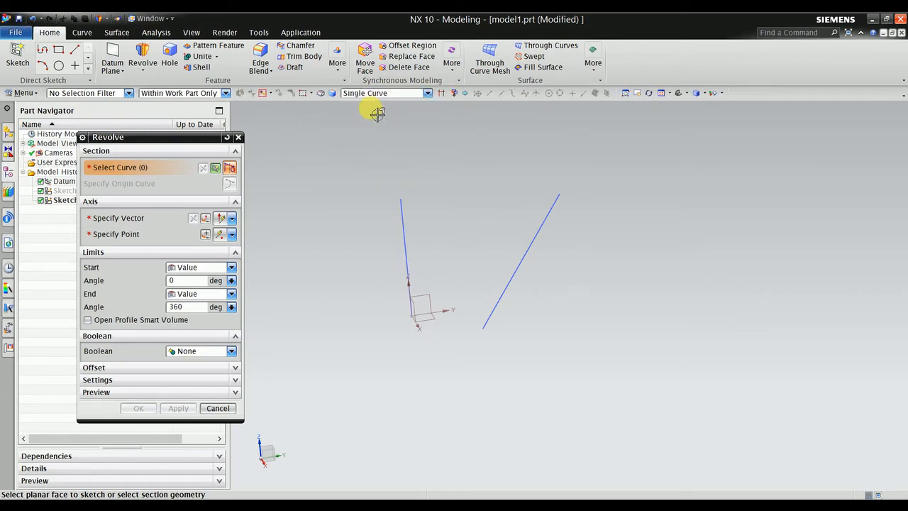
- Set the curve rule back to Infer Curves to compare how the sketch lines are picked
left_click(378, 93)
left_click(376, 105)
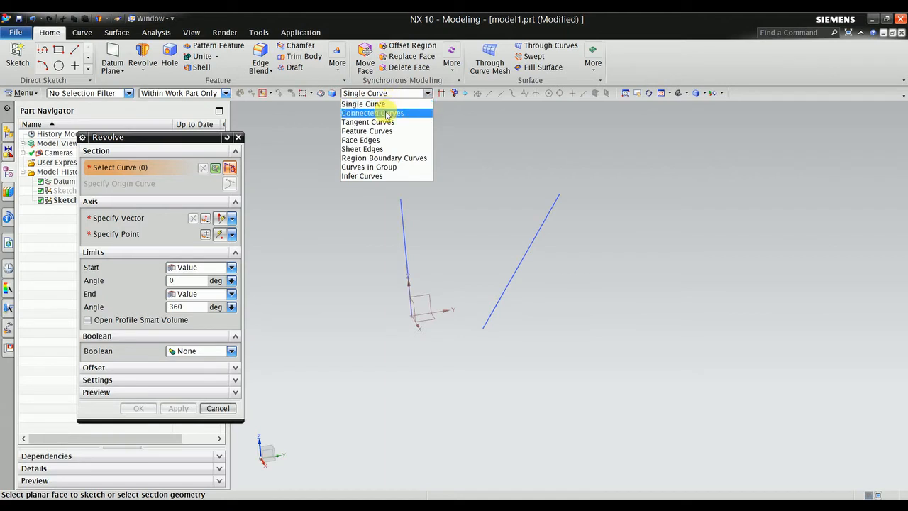
left_click(369, 176)
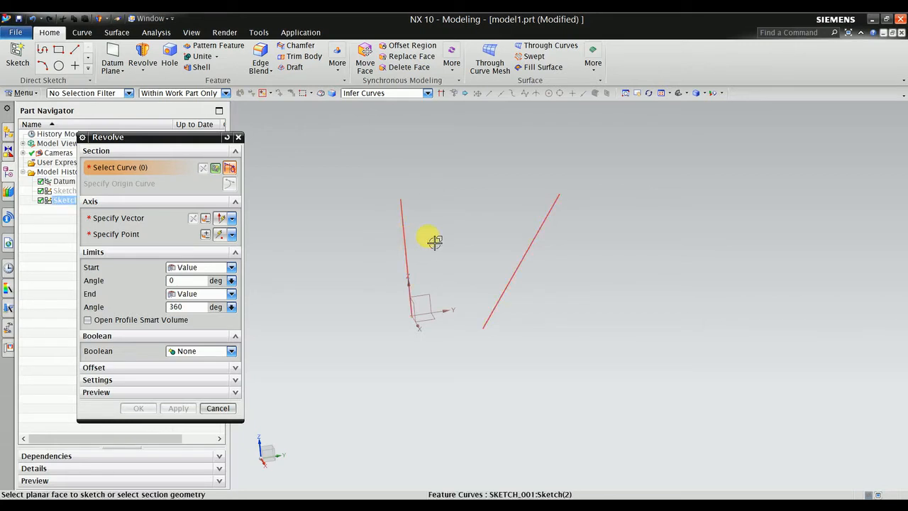
- Restrict curve selection to Single Curve and select only the slanted line as the revolve section
left_click(376, 93)
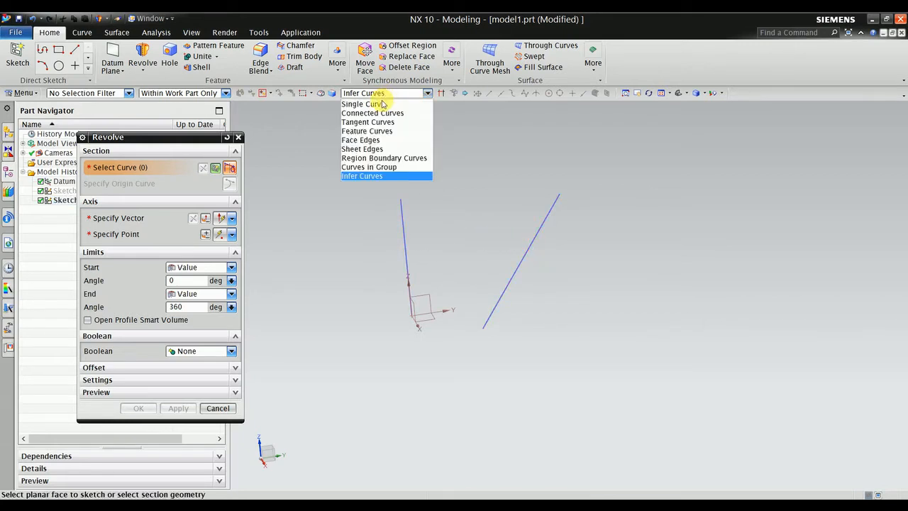
left_click(381, 105)
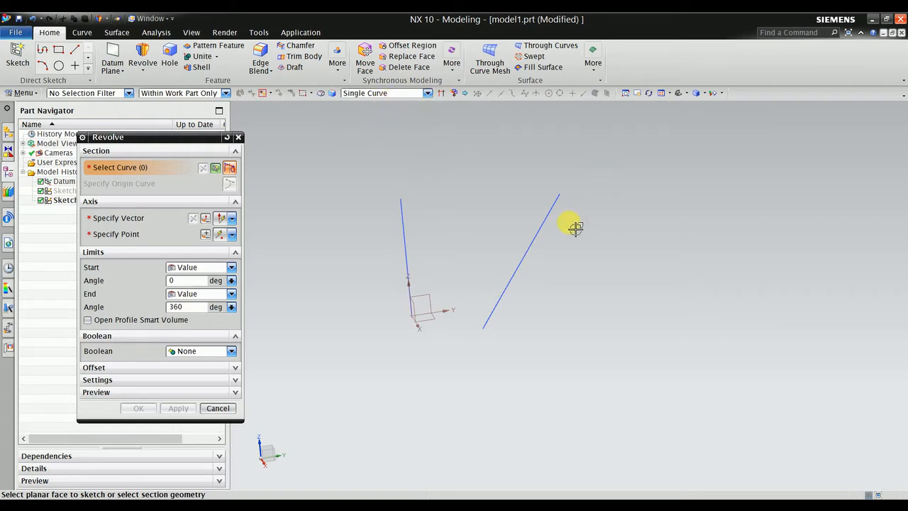
left_click(549, 232)
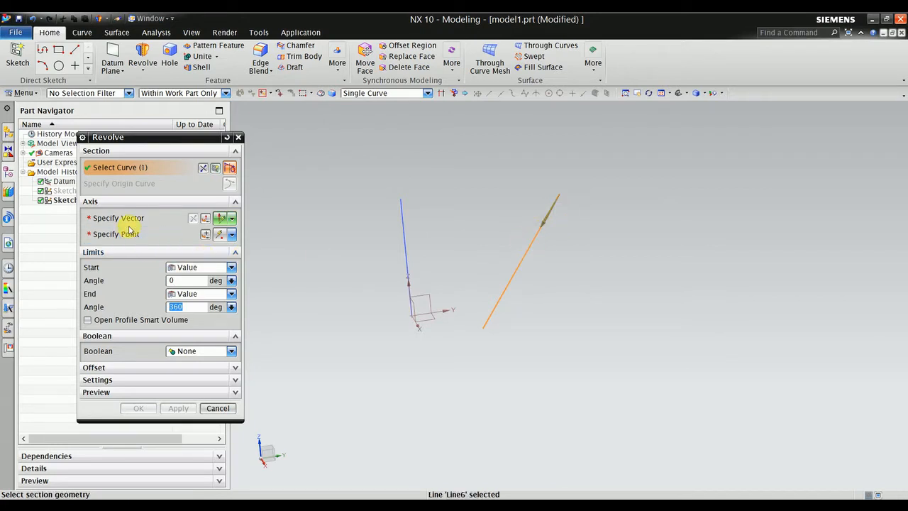
- Specify the vertical sketch line as the axis of revolution for the slanted line
left_click(130, 219)
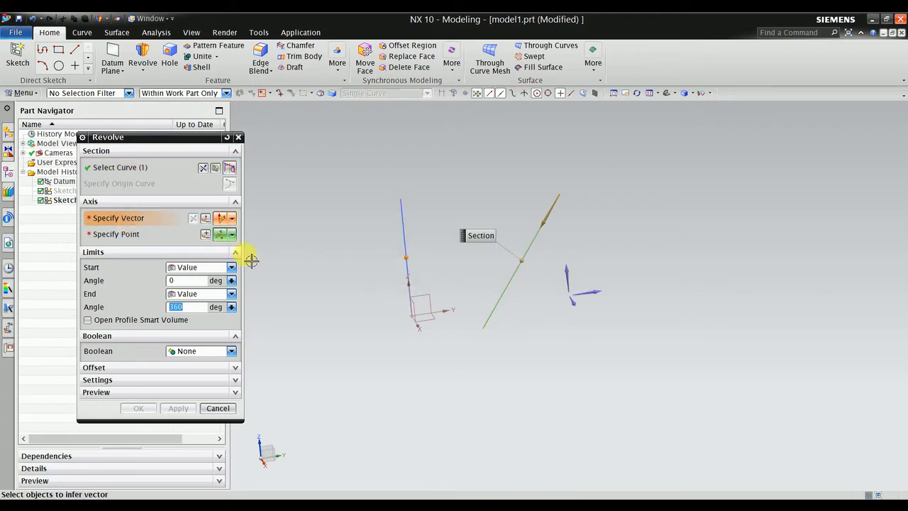
left_click(408, 231)
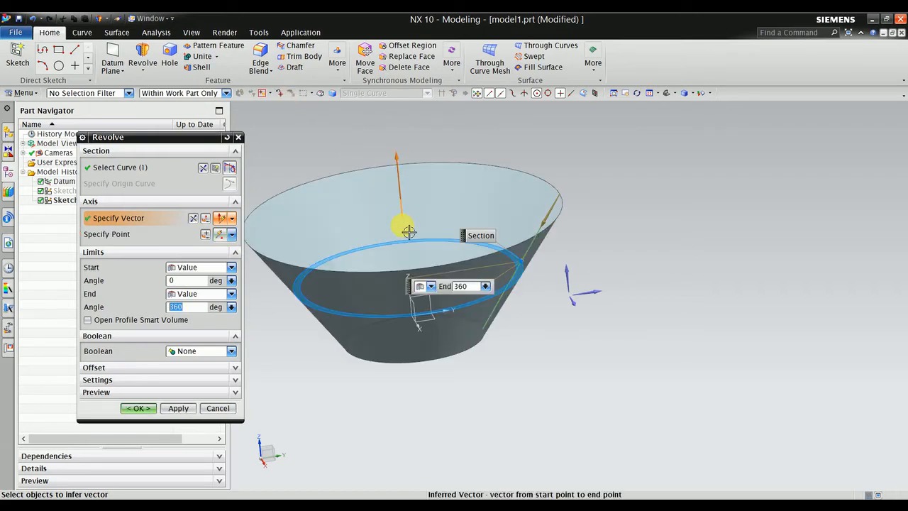
middle_click_drag(432, 241, 512, 267)
scroll(488, 243, "up", 4)
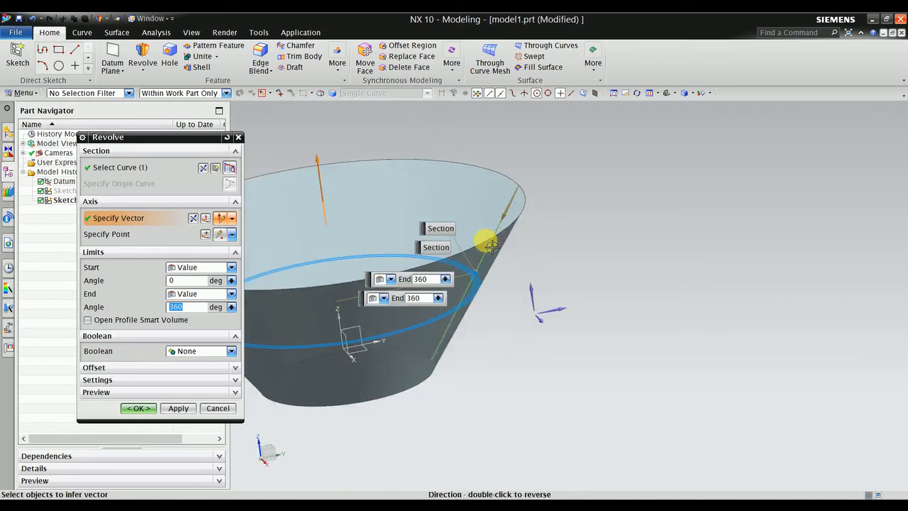
scroll(539, 242, "down", 2)
scroll(511, 178, "up", 2)
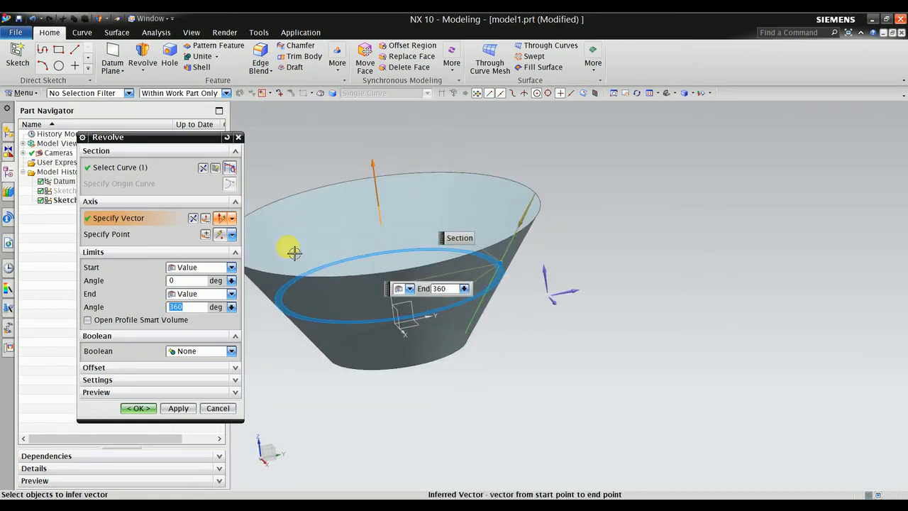
middle_click_drag(383, 246, 401, 262)
scroll(488, 218, "down", 2)
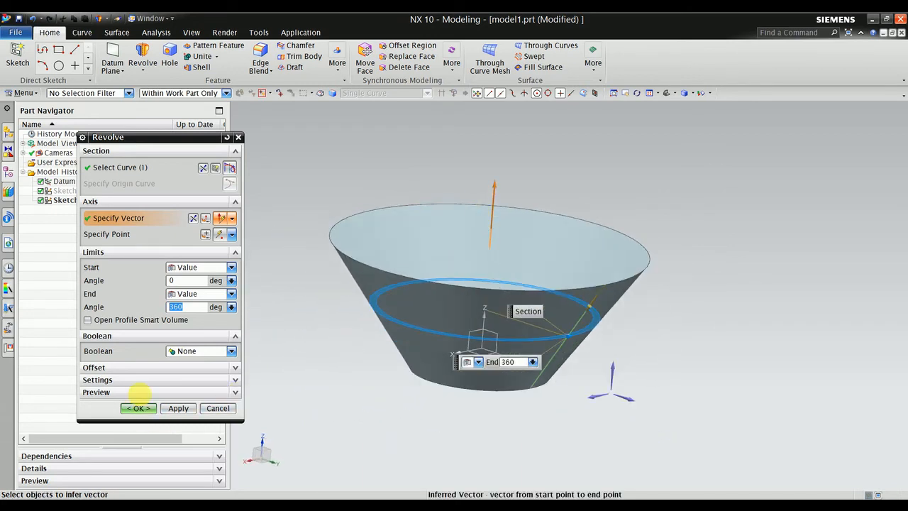
- Set the revolve's Body Type to Sheet and create the 360-degree conical surface
left_click(141, 379)
left_click(144, 367)
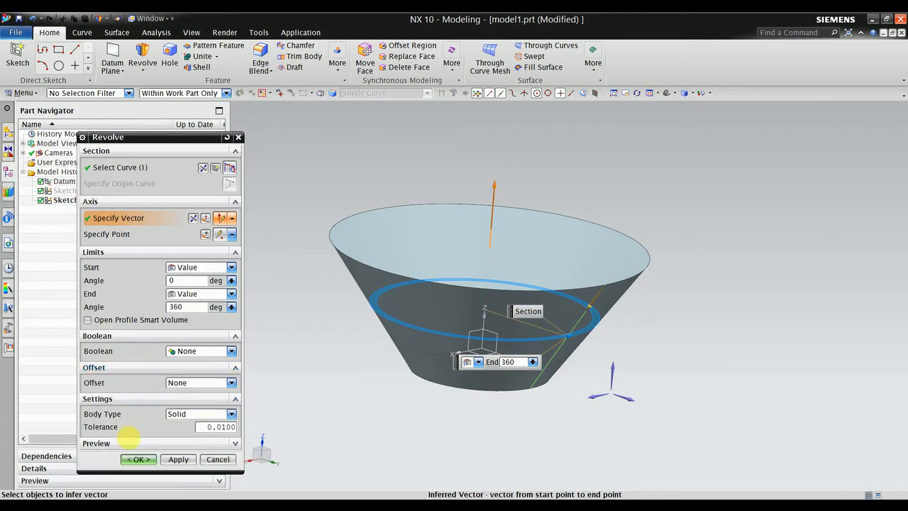
left_click(130, 441)
left_click_drag(138, 139, 143, 71)
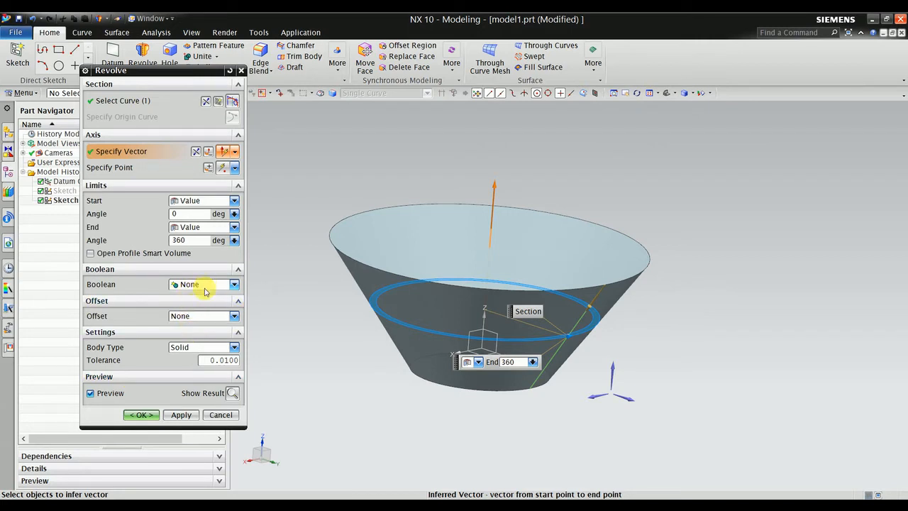
left_click(176, 349)
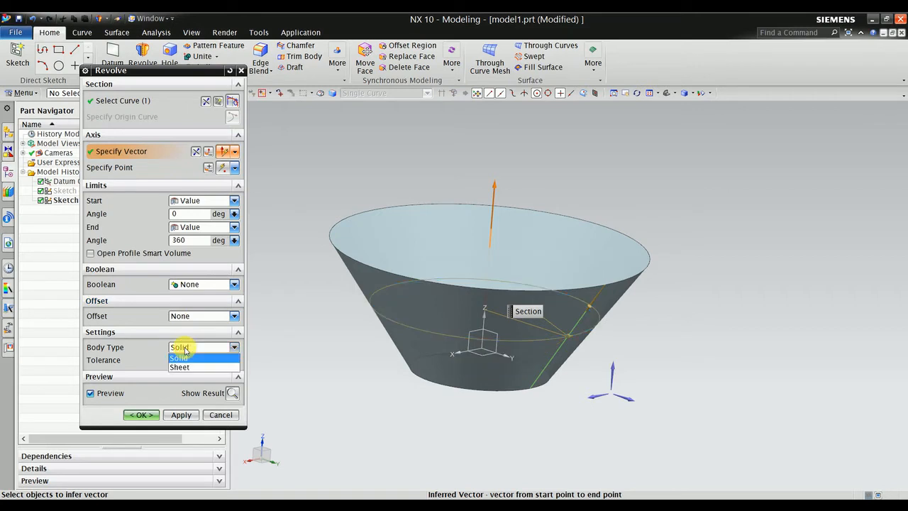
left_click(185, 367)
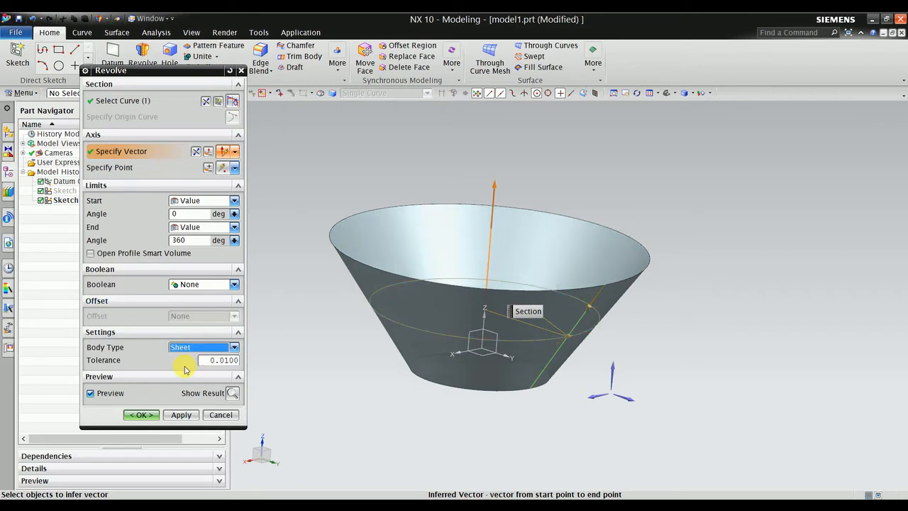
middle_click_drag(461, 314, 439, 345)
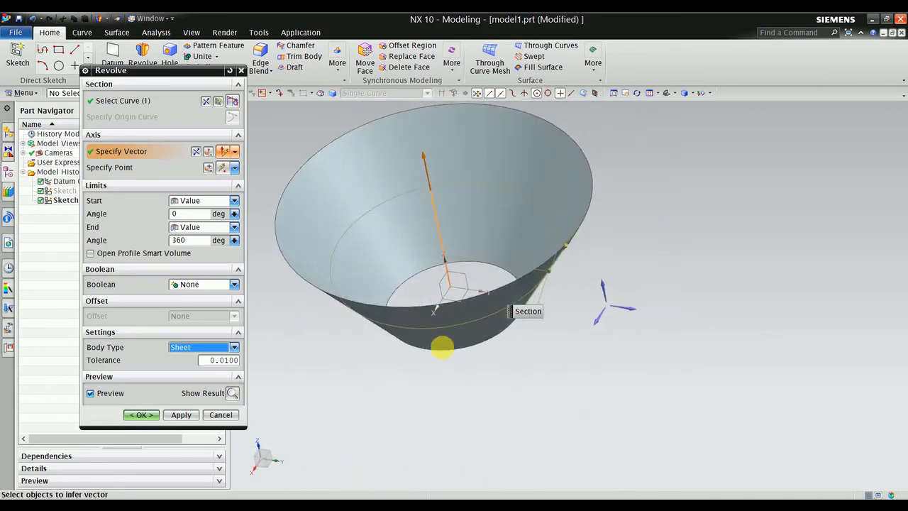
left_click(141, 415)
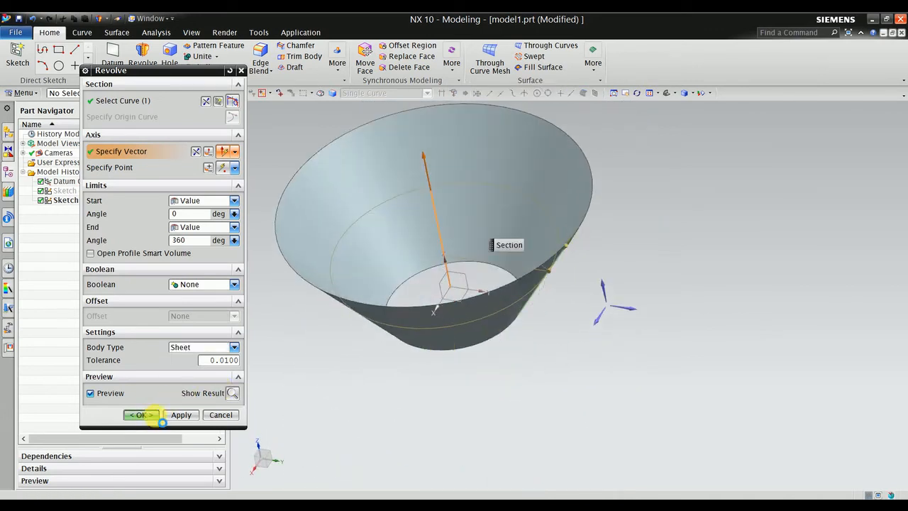
middle_click_drag(447, 264, 442, 298)
scroll(442, 300, "down", 2)
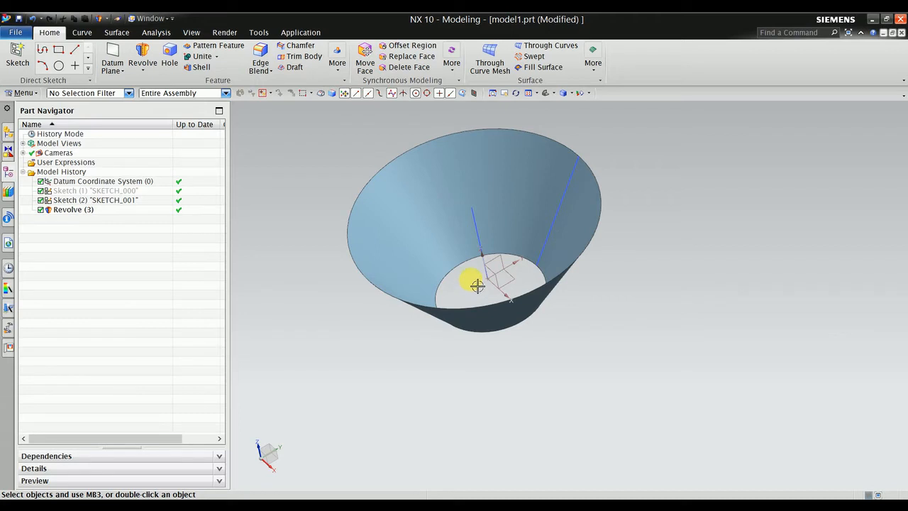
- Delete the conical revolve feature from the model history
scroll(513, 227, "up", 1)
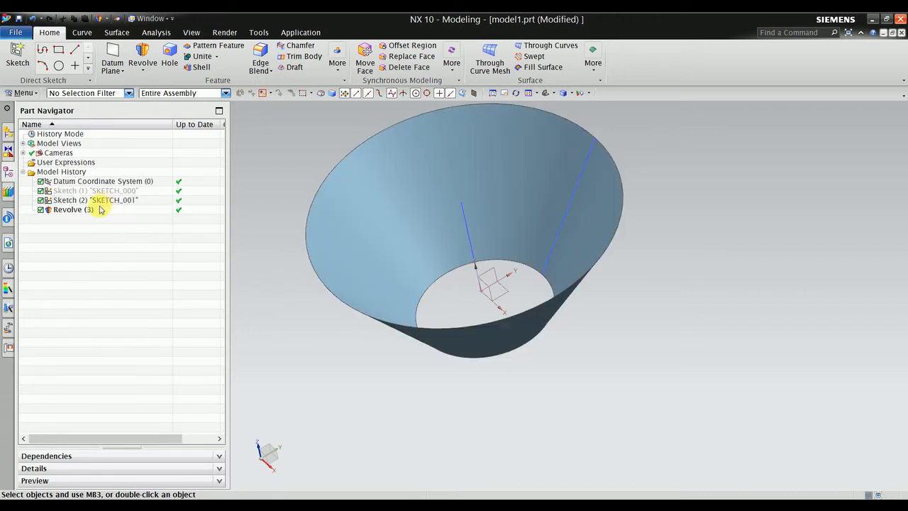
left_click(100, 210)
right_click(100, 209)
left_click(183, 198)
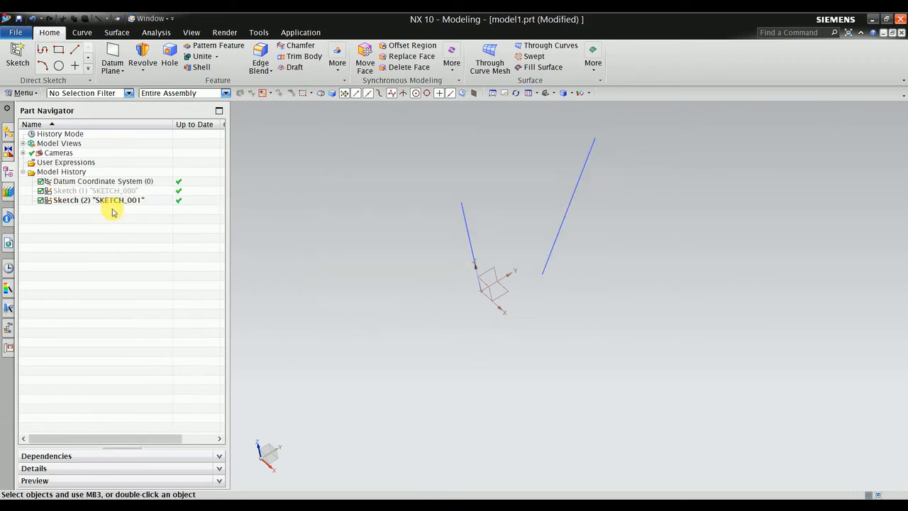
- Open SKETCH_001 for editing with rollback and delete its slanted line, keeping the vertical line
left_click(105, 202)
right_click(104, 202)
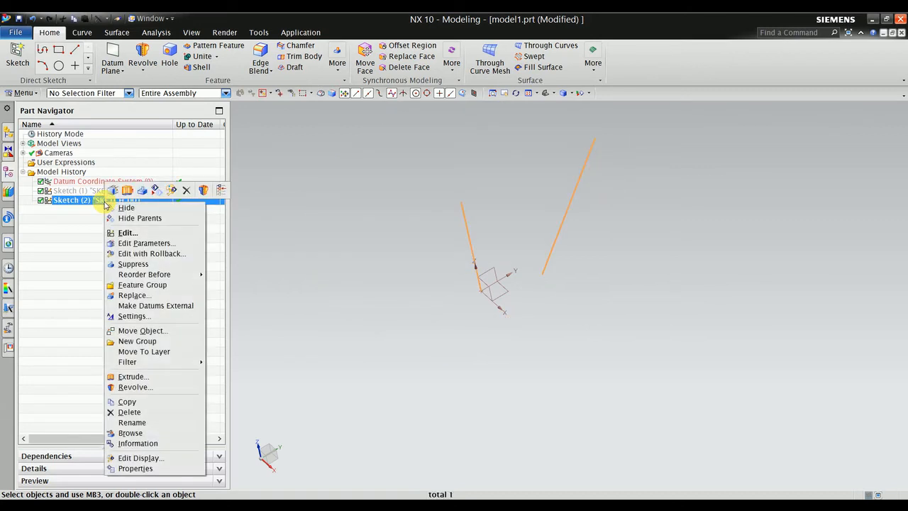
left_click(141, 253)
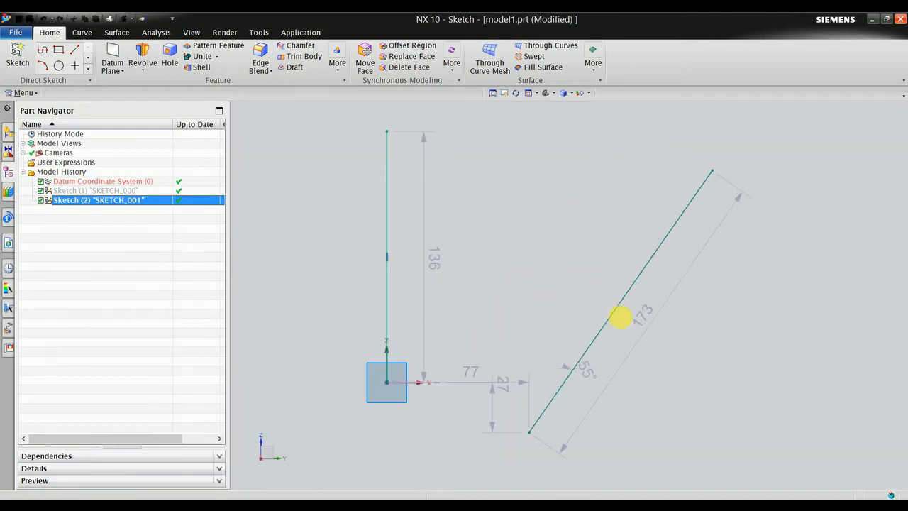
left_click(624, 298)
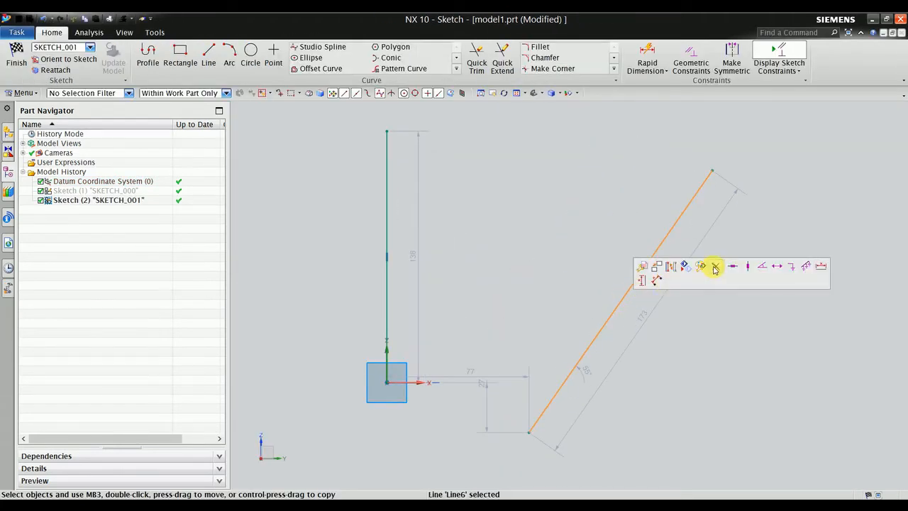
left_click(715, 266)
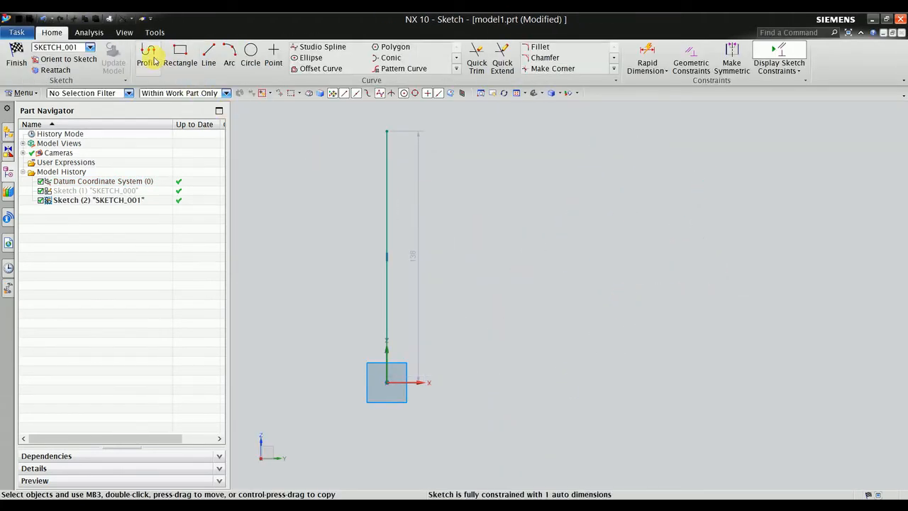
- Draw a degree-3 through-points Studio Spline with ten points as a wavy profile beside the vertical line, and finish the sketch
left_click(318, 51)
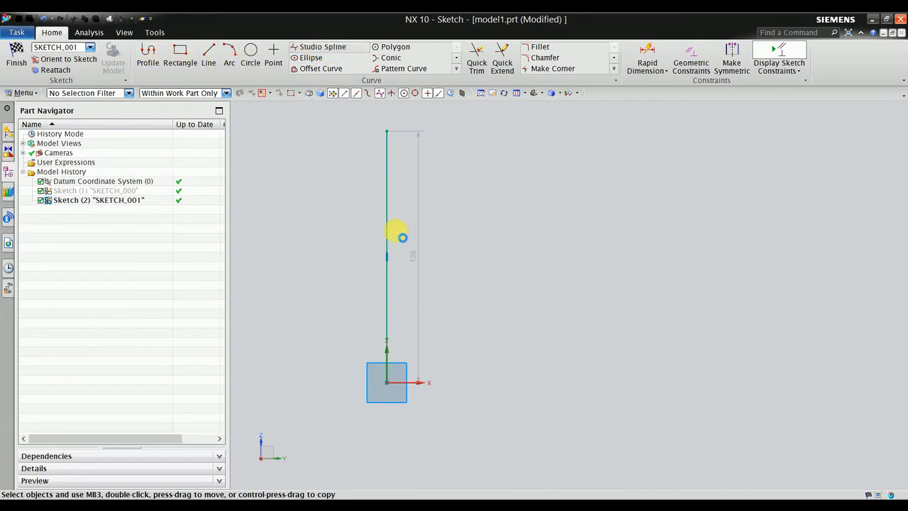
scroll(404, 237, "down", 4)
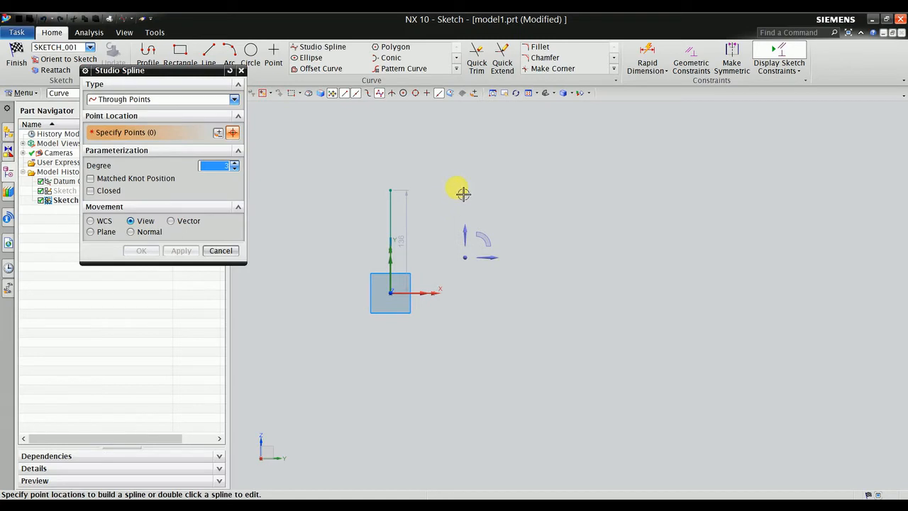
left_click(450, 184)
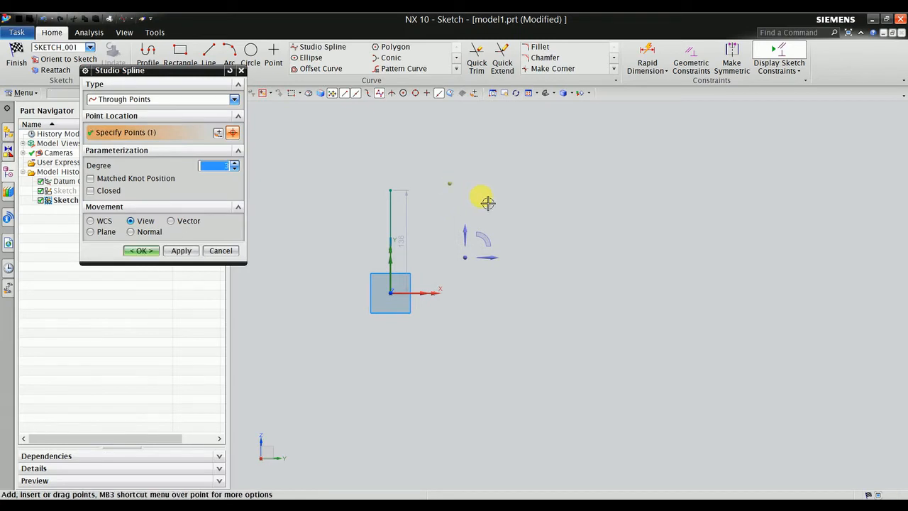
left_click(485, 240)
left_click(446, 248)
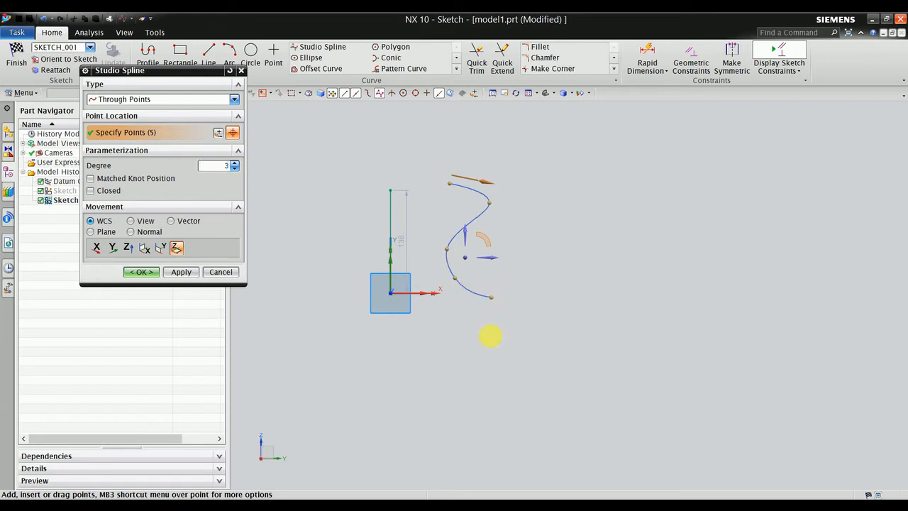
left_click(468, 353)
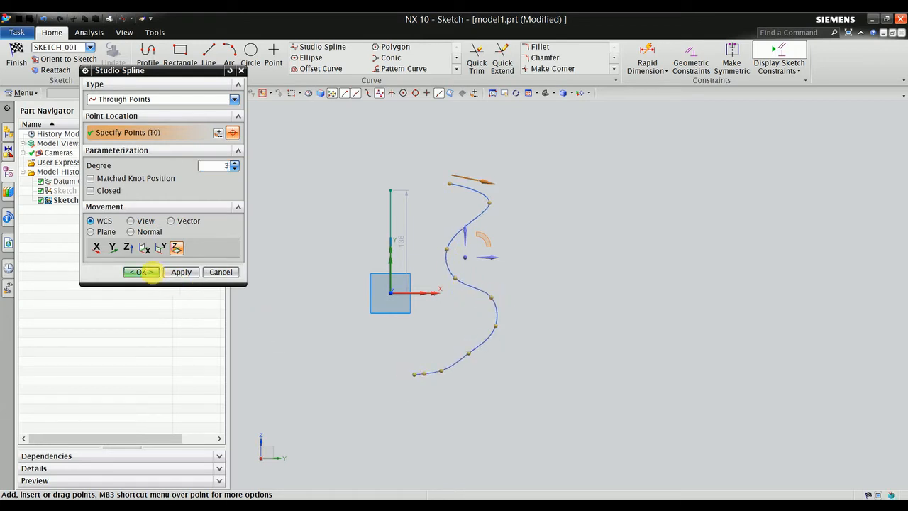
left_click(151, 271)
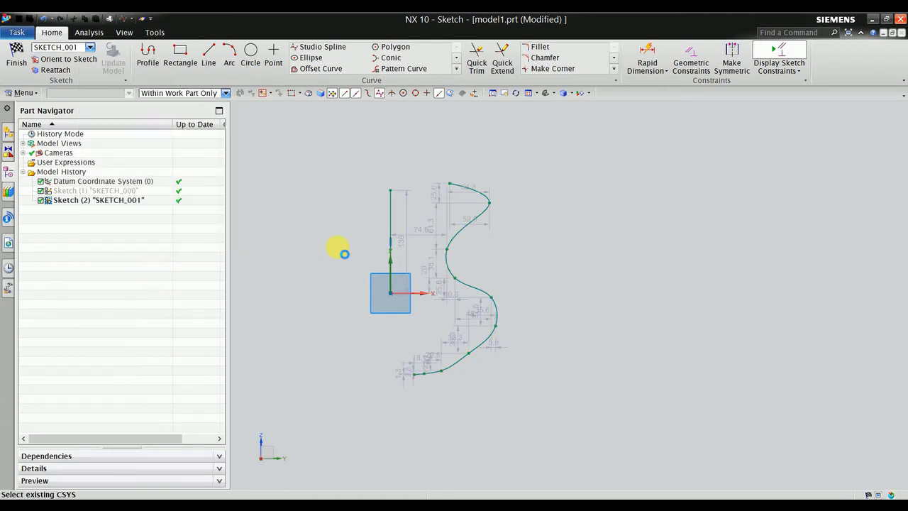
right_click(564, 168)
left_click(564, 168)
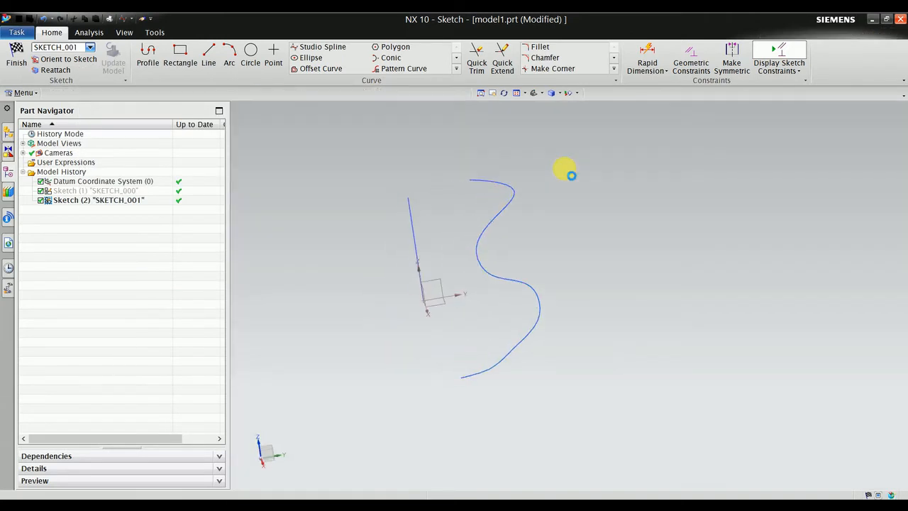
mouse_move(599, 200)
middle_mouse_down()
mouse_move(572, 191)
mouse_move(579, 183)
mouse_move(568, 176)
middle_mouse_up()
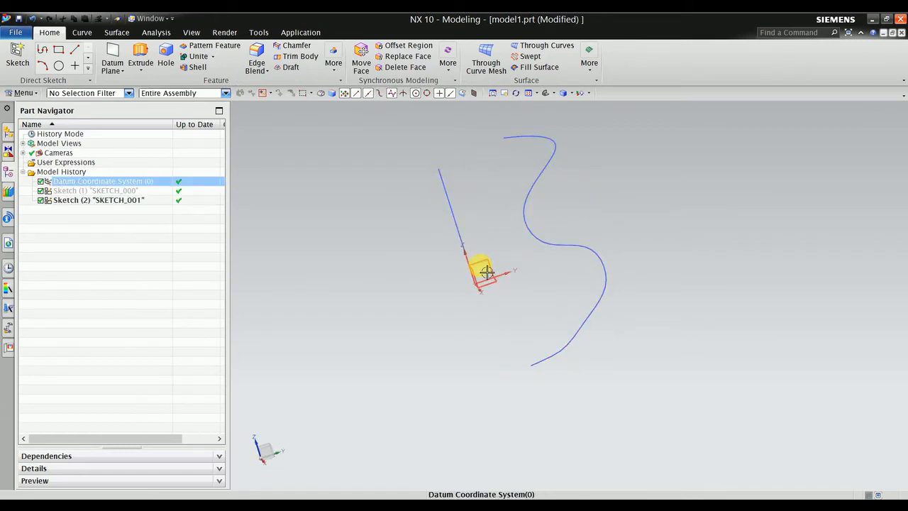
- Start a Revolve with the wavy spline as the section and the straight sketch line as the axis
left_click(140, 71)
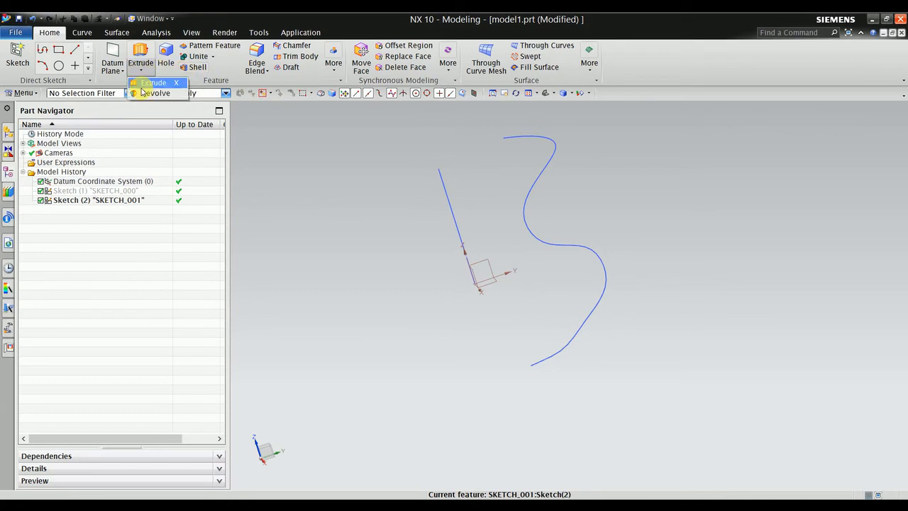
left_click(147, 91)
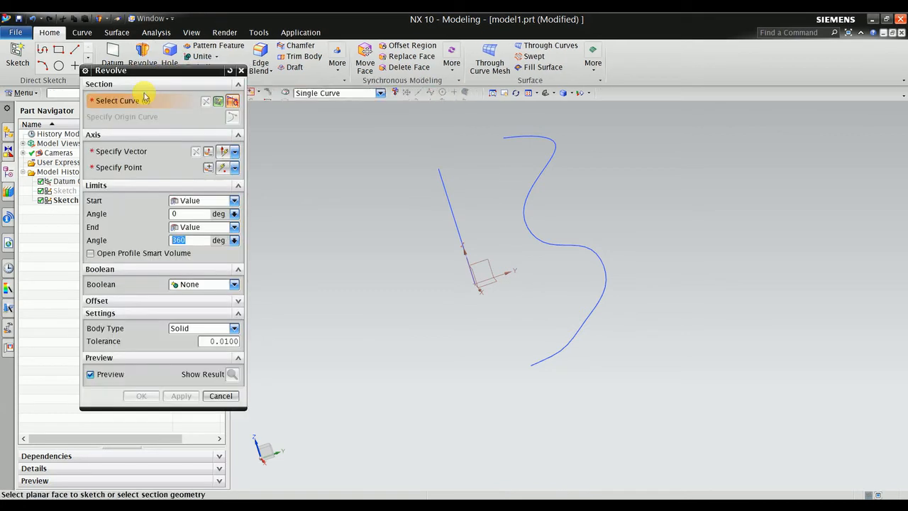
left_click(567, 358)
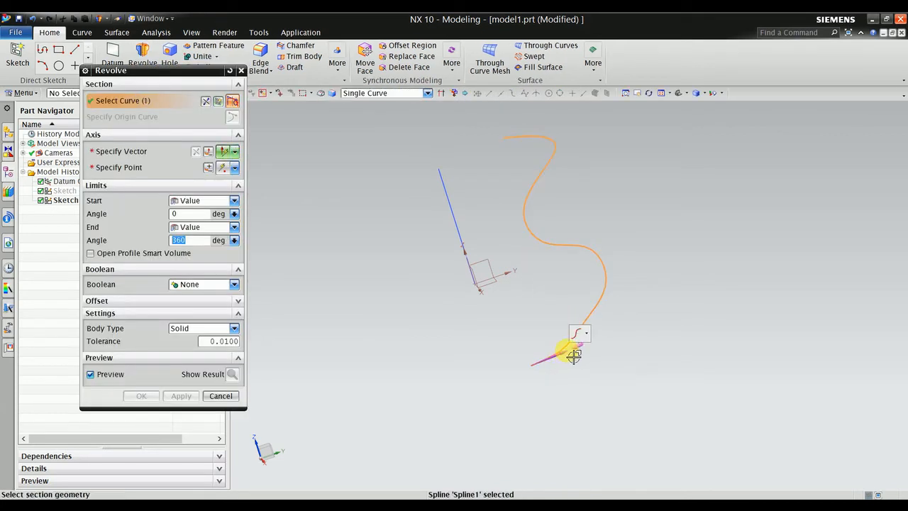
left_click(142, 151)
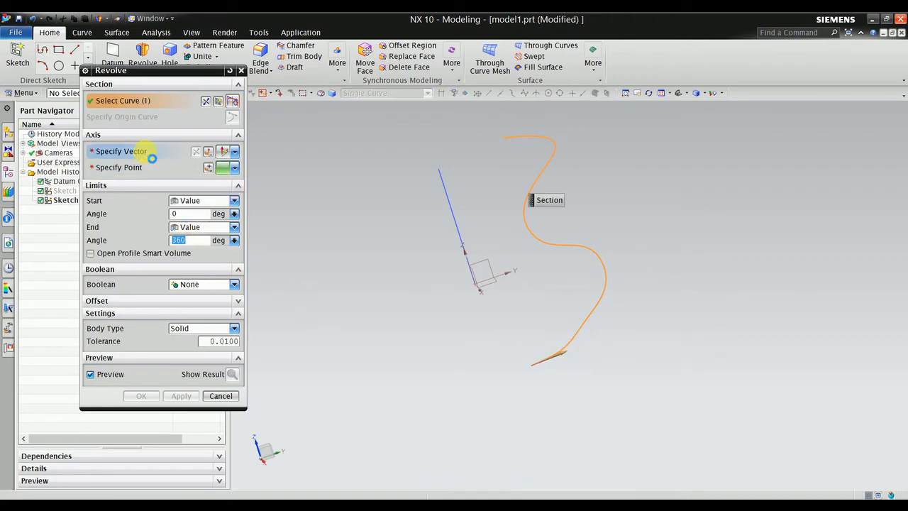
scroll(435, 349, "down", 2)
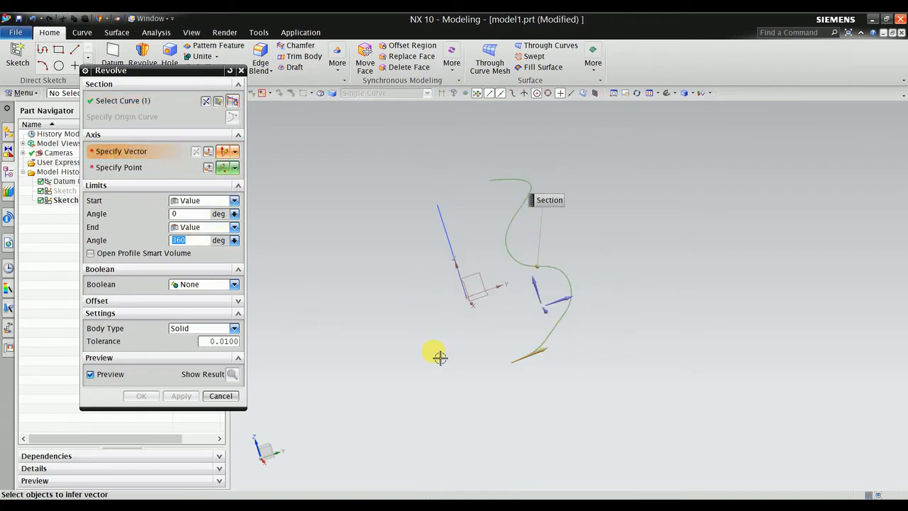
scroll(447, 257, "up", 1)
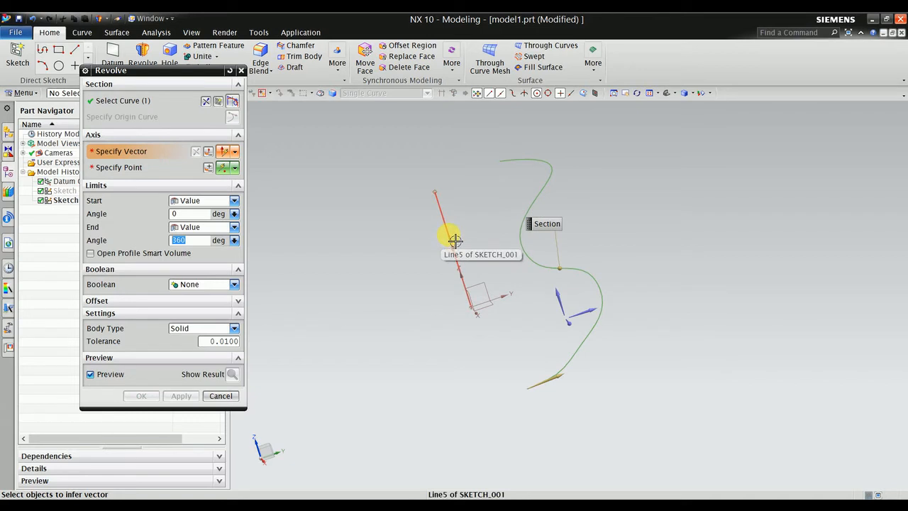
left_click(454, 242)
scroll(458, 266, "down", 2)
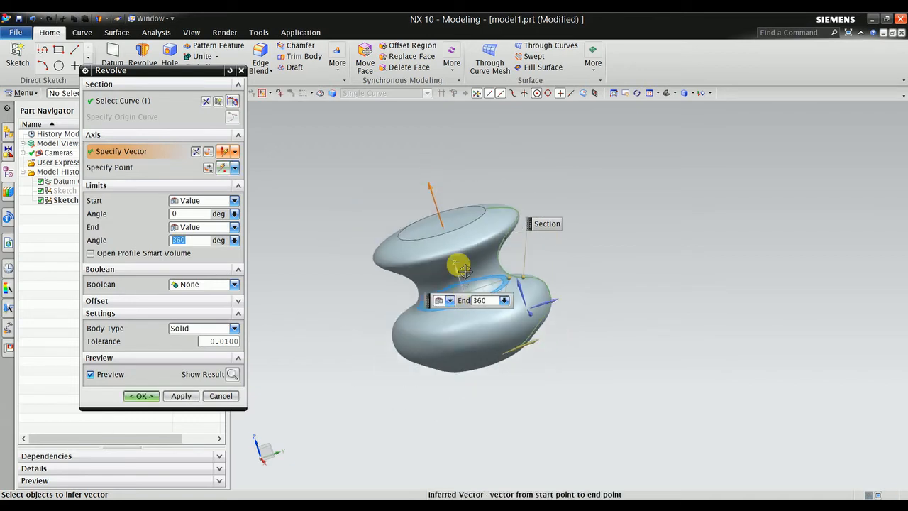
middle_click_drag(465, 272, 474, 285)
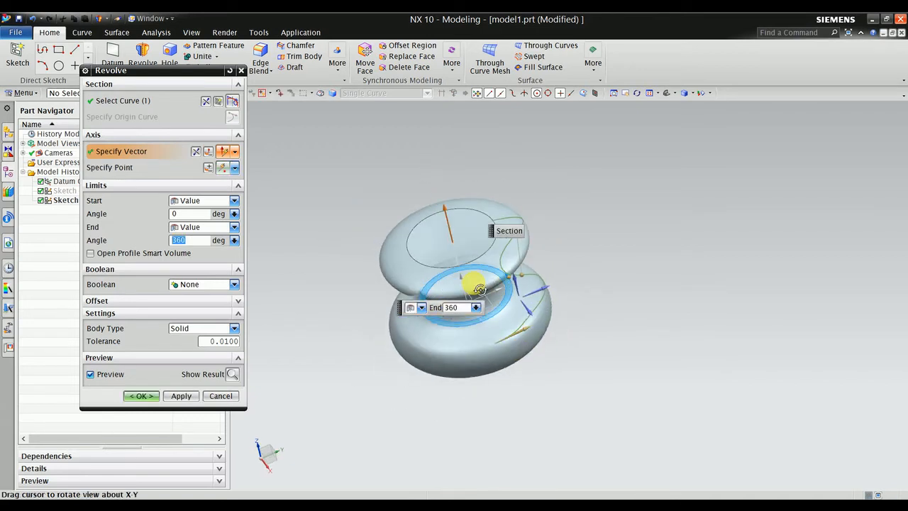
- Set the Body Type to Sheet and create the vase-shaped surface revolved from the spline
left_click(178, 327)
left_click(181, 348)
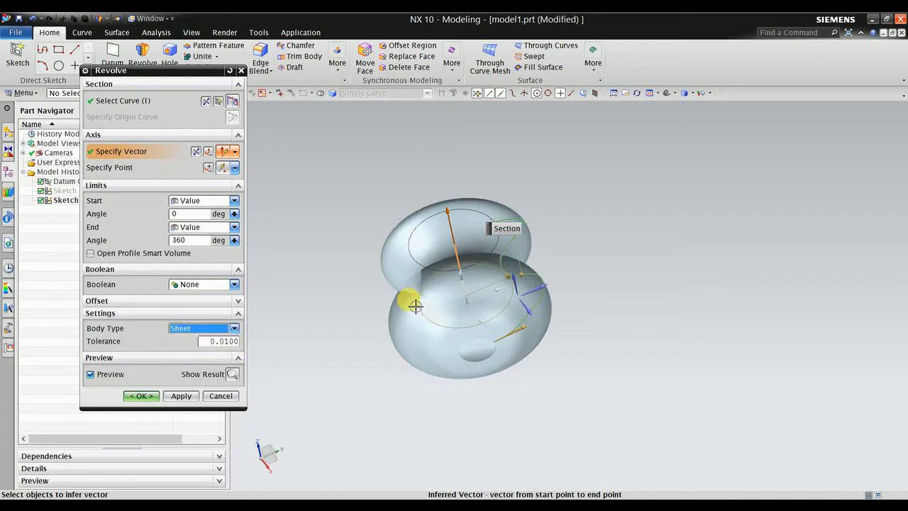
middle_click_drag(416, 305, 301, 363)
left_click(142, 395)
middle_click_drag(472, 310, 476, 245)
scroll(452, 330, "down", 3)
scroll(452, 330, "up", 3)
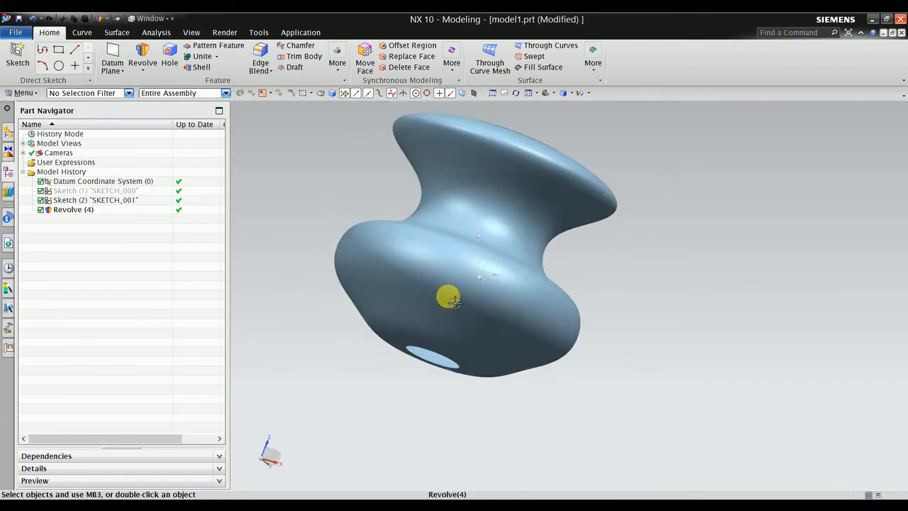
middle_click_drag(448, 293, 627, 347)
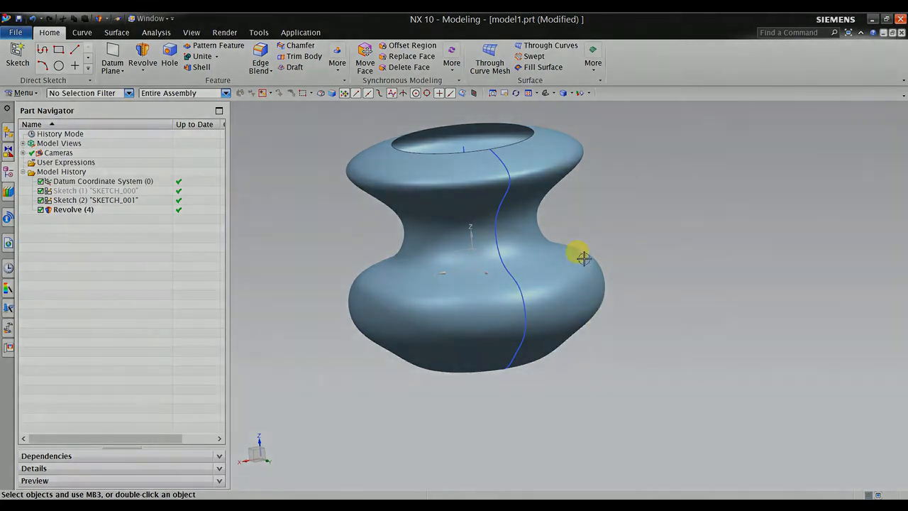
middle_click_drag(583, 258, 573, 294, "shift")
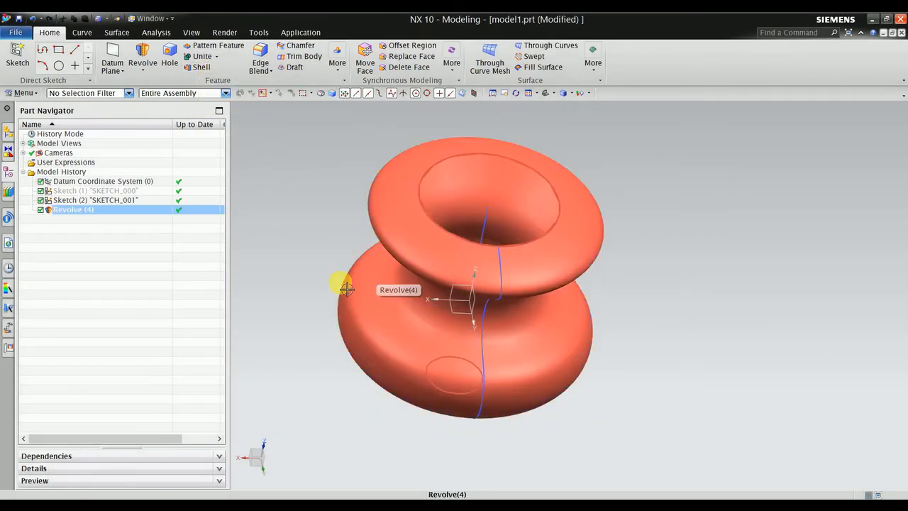
- Hide the revolved sheet and its source sketch SKETCH_001
left_click(97, 211)
right_click(97, 211)
left_click(99, 198)
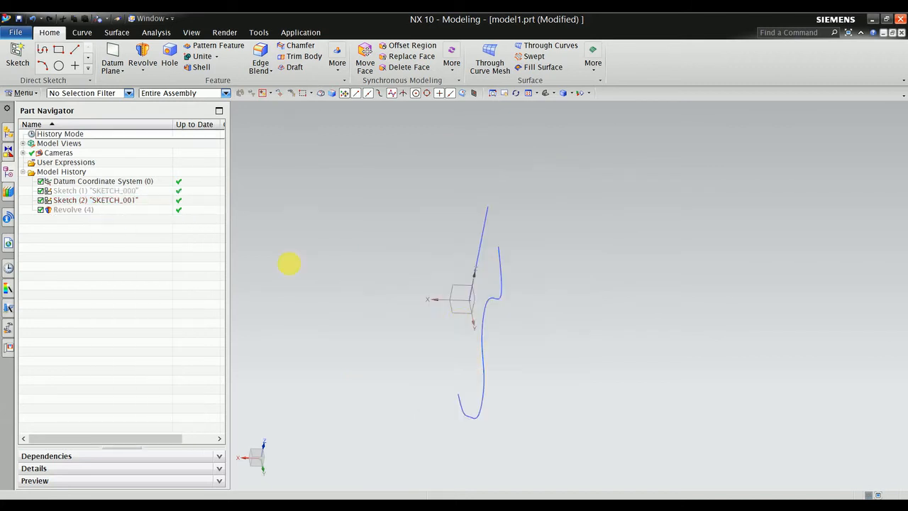
left_click(483, 324)
middle_click_drag(483, 324, 451, 300)
right_click(133, 199)
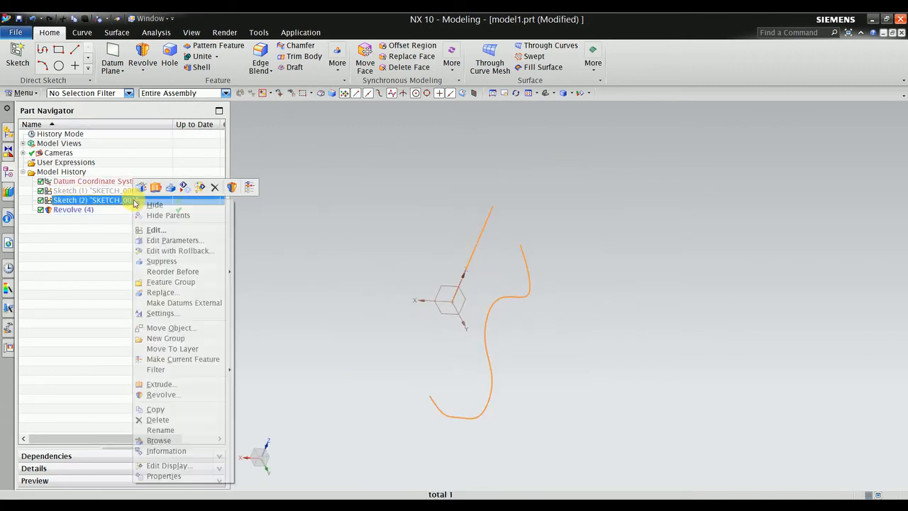
left_click(142, 188)
mouse_move(355, 245)
middle_mouse_down()
mouse_move(410, 326)
mouse_move(373, 310)
middle_mouse_up()
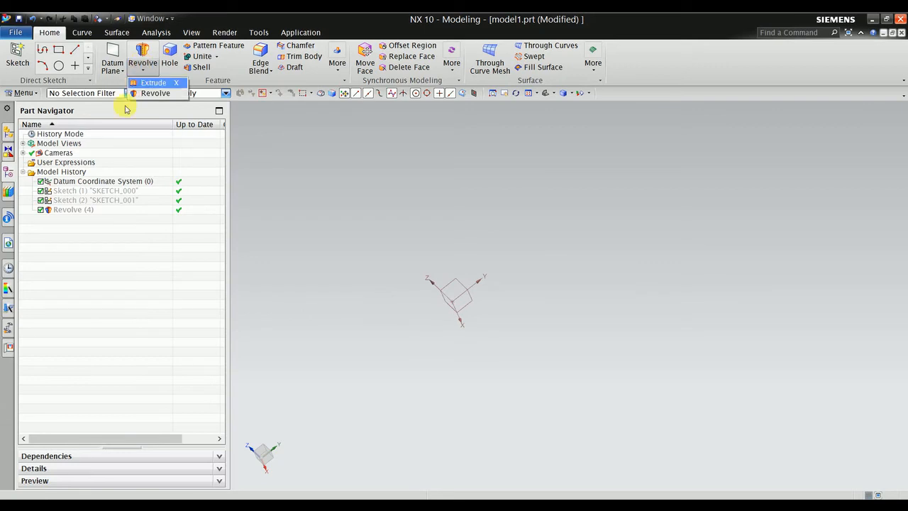
- Create a new sketch in the task environment on the XY plane of the datum coordinate system
left_click(30, 93)
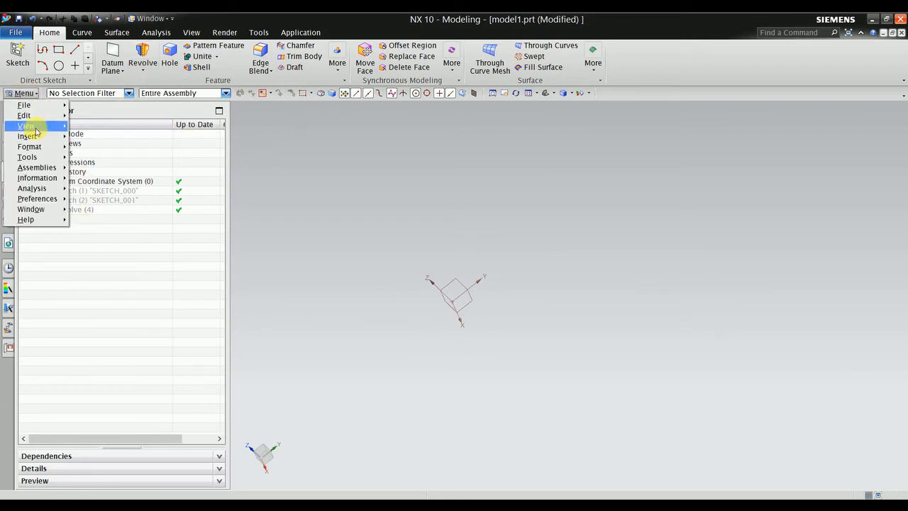
mouse_move(37, 126)
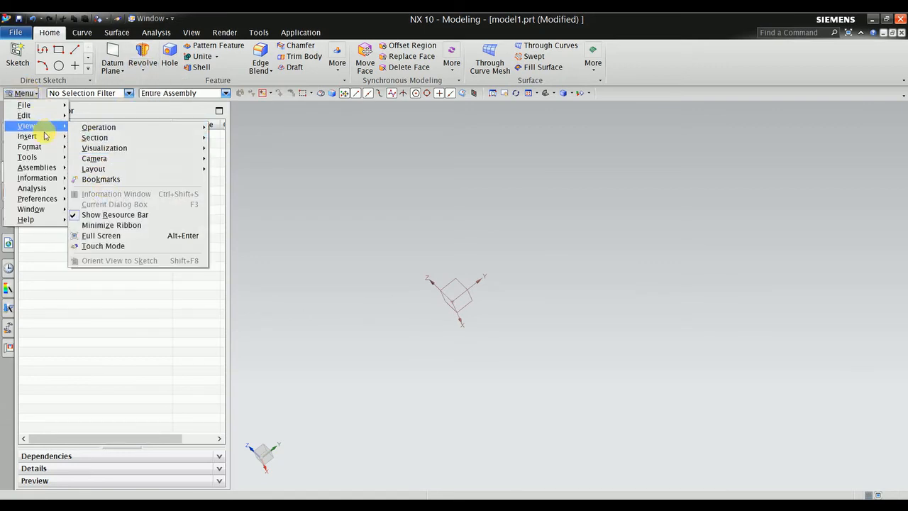
left_click(109, 148)
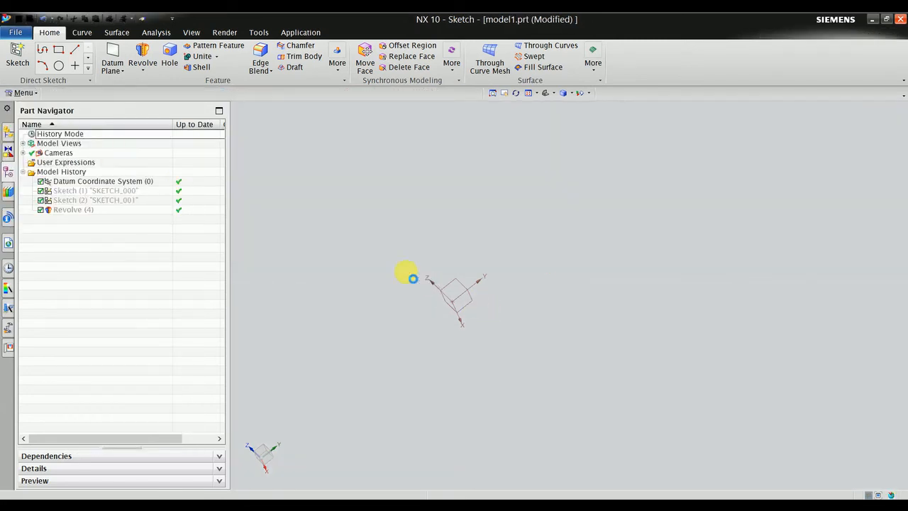
mouse_move(432, 290)
middle_mouse_down()
mouse_move(423, 328)
mouse_move(487, 308)
middle_mouse_up()
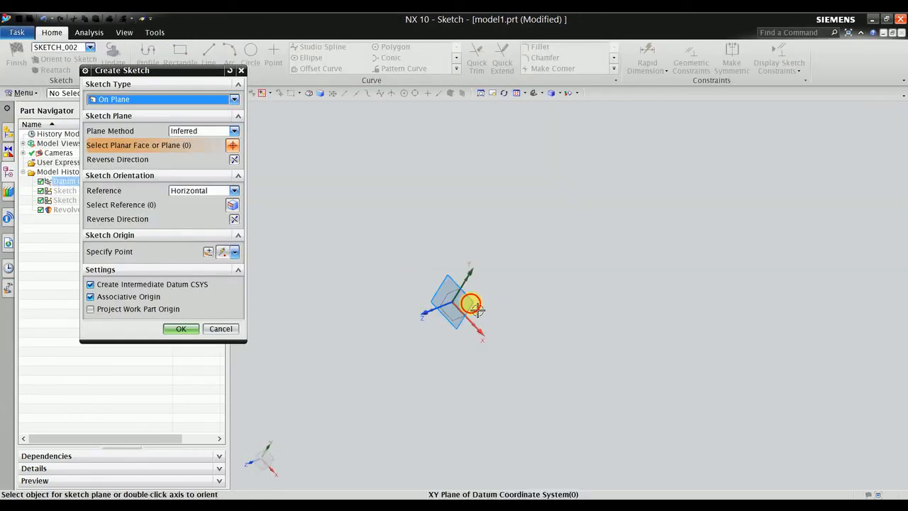
left_click(468, 309)
left_click(179, 328)
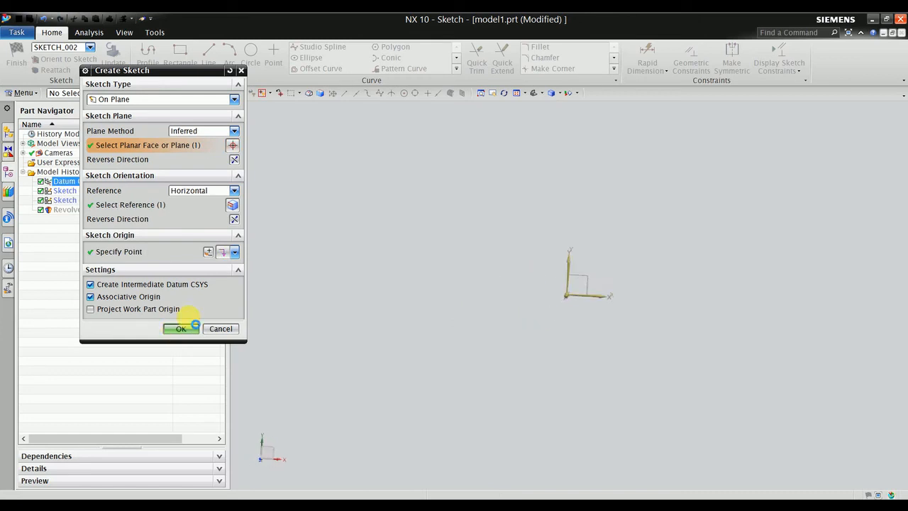
left_click(180, 54)
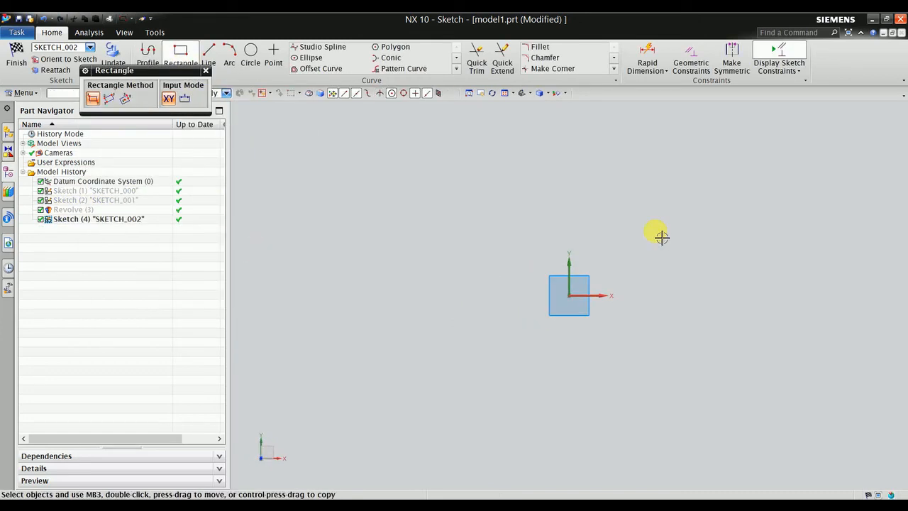
left_click(505, 190)
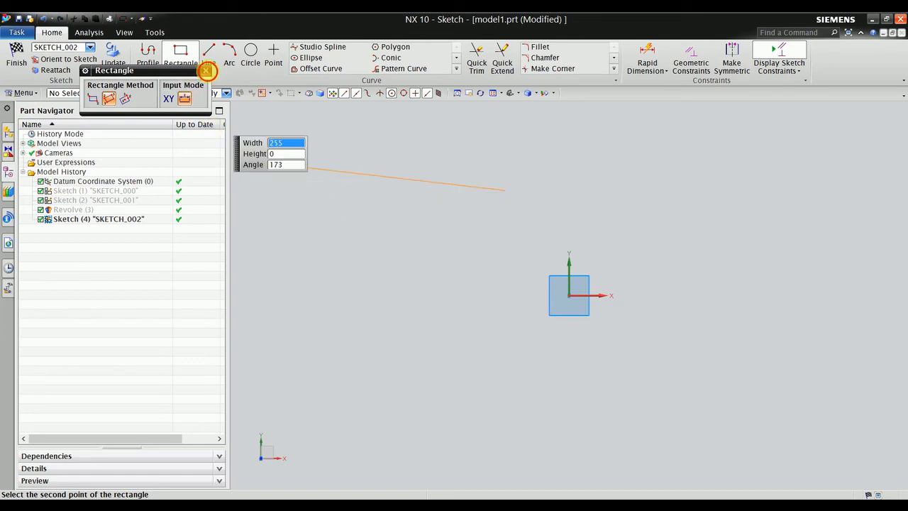
left_click(206, 70)
- Sketch a two-point rectangle about 260 mm wide and 115 mm high, mostly above the X axis and spanning the origin, and finish the sketch
left_click(181, 57)
left_click(401, 190)
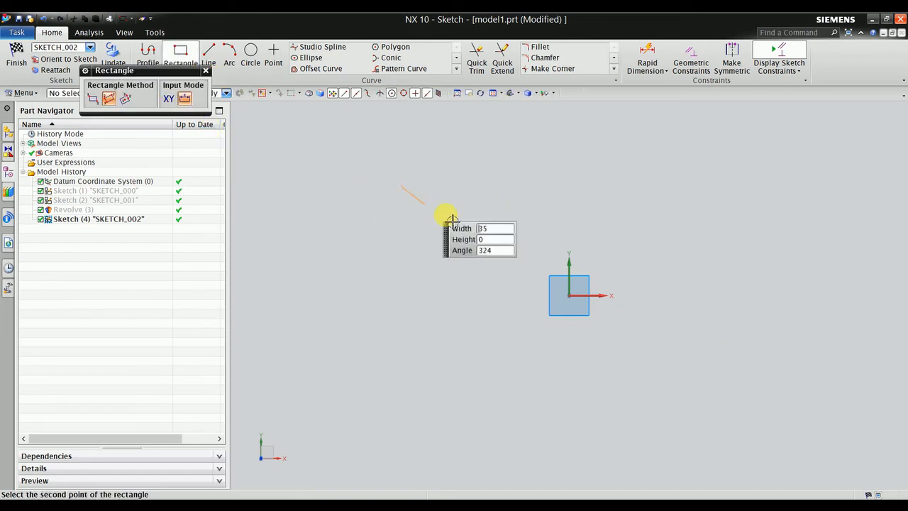
left_click(93, 99)
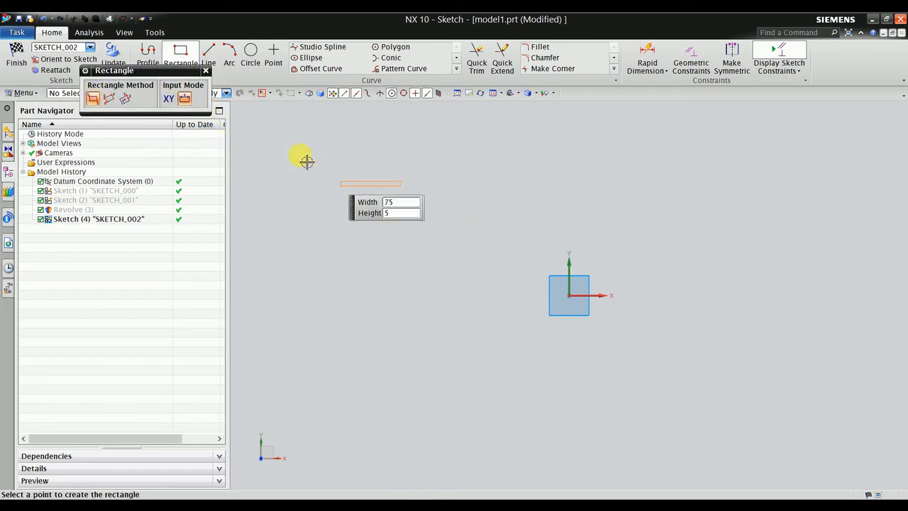
left_click(638, 291)
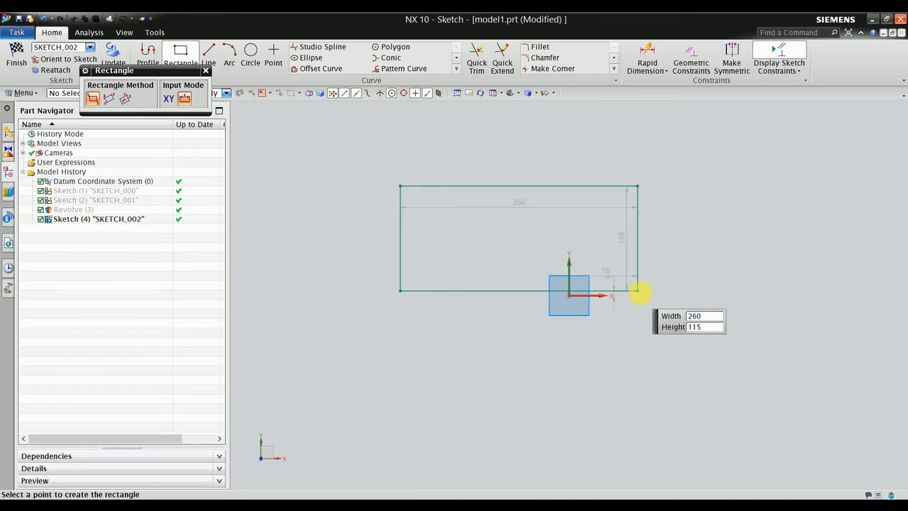
left_click(206, 71)
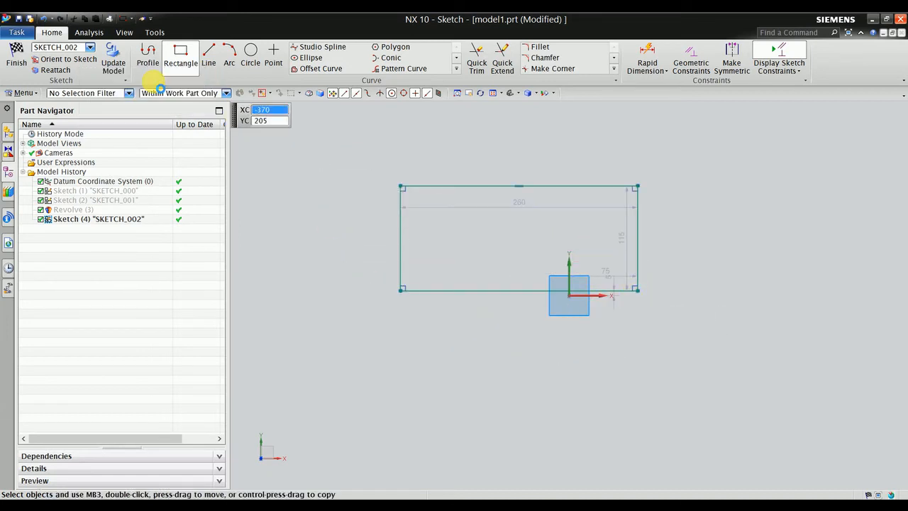
left_click(15, 55)
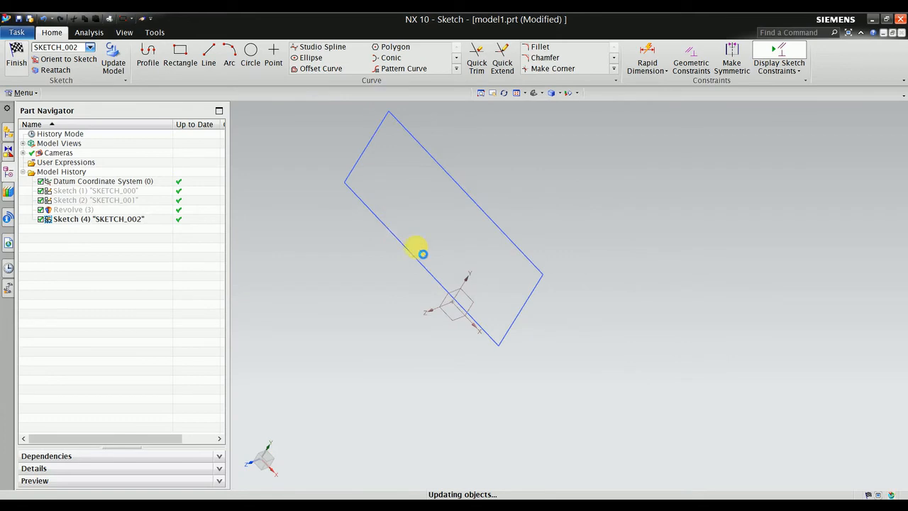
- Hide the datum coordinate system
mouse_move(616, 373)
middle_mouse_down()
mouse_move(634, 409)
mouse_move(487, 338)
mouse_move(493, 332)
mouse_move(527, 344)
middle_mouse_up()
right_click(526, 346)
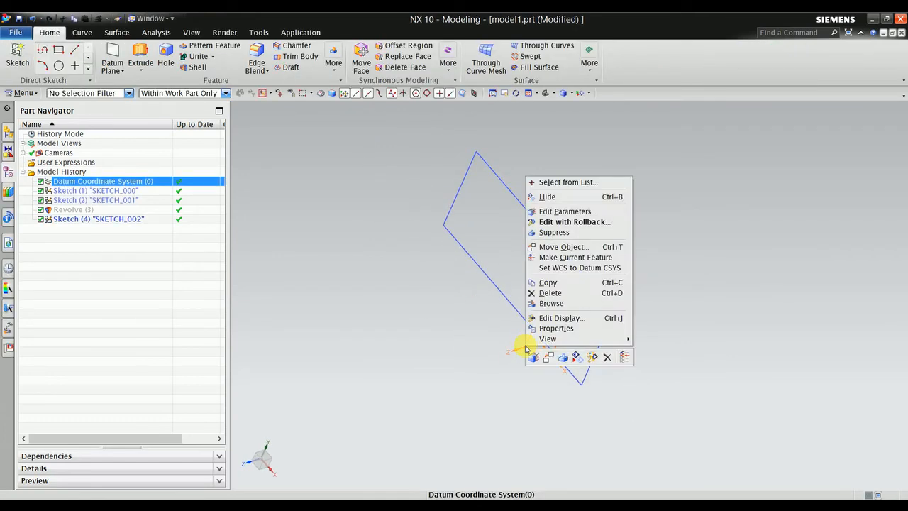
left_click(568, 196)
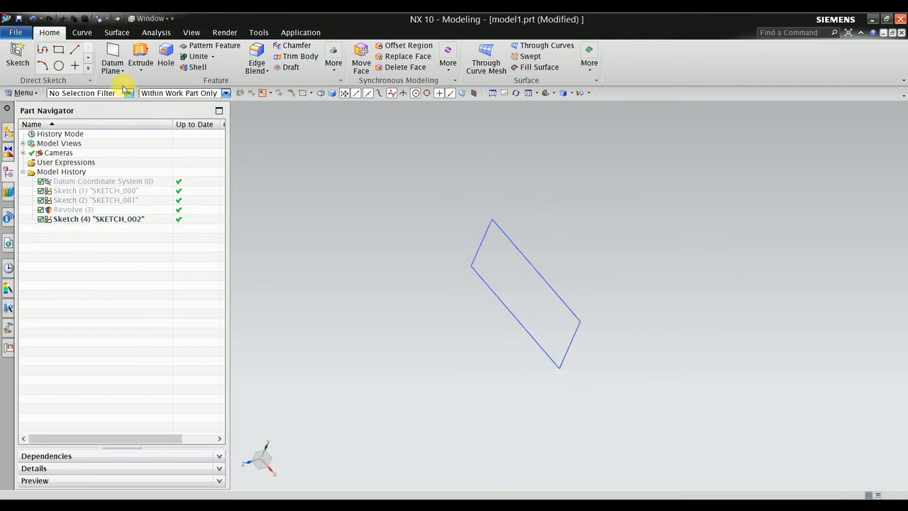
- Extrude the rectangle's four lines into a solid block with limits from -330 mm to 250 mm
key("x")
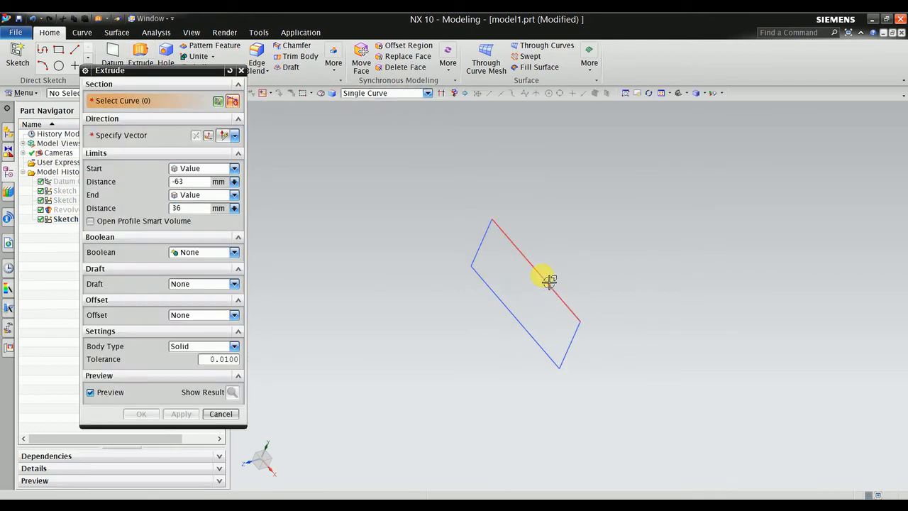
left_click(545, 281)
left_click(381, 94)
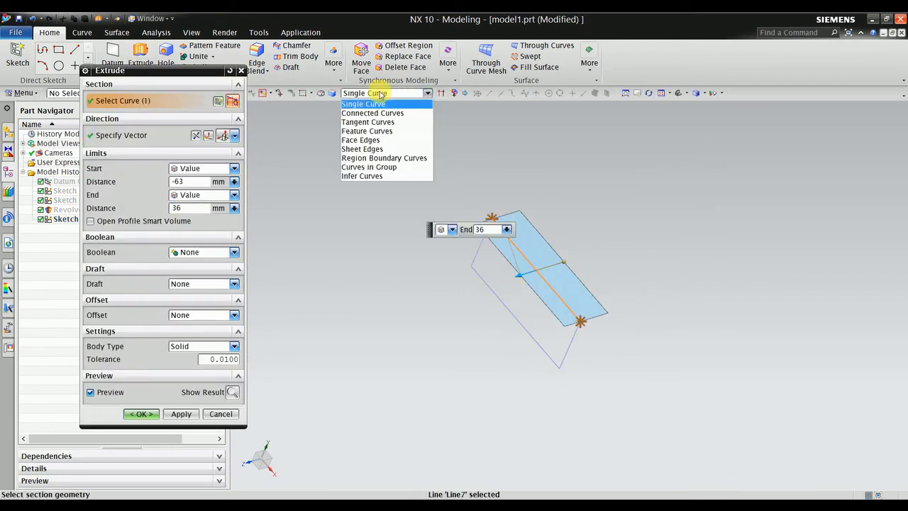
left_click(380, 96)
left_click(496, 300)
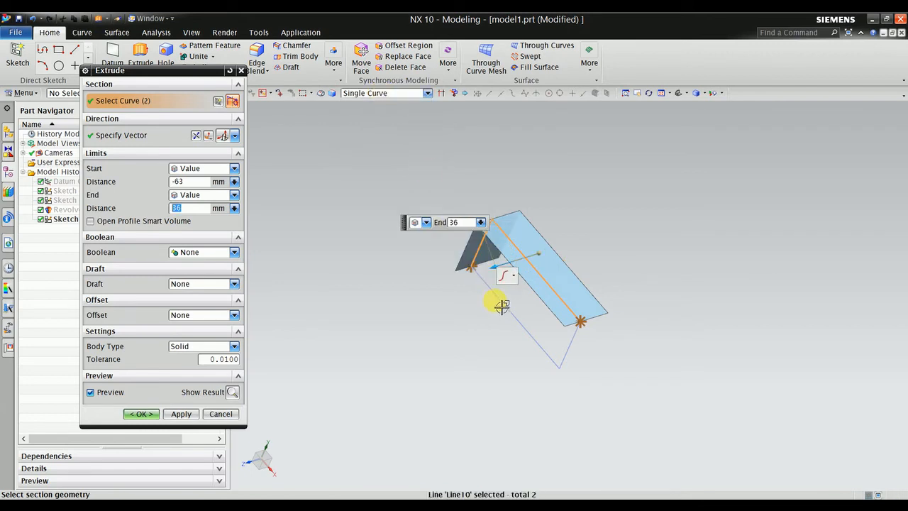
left_click(571, 355)
left_click(557, 353)
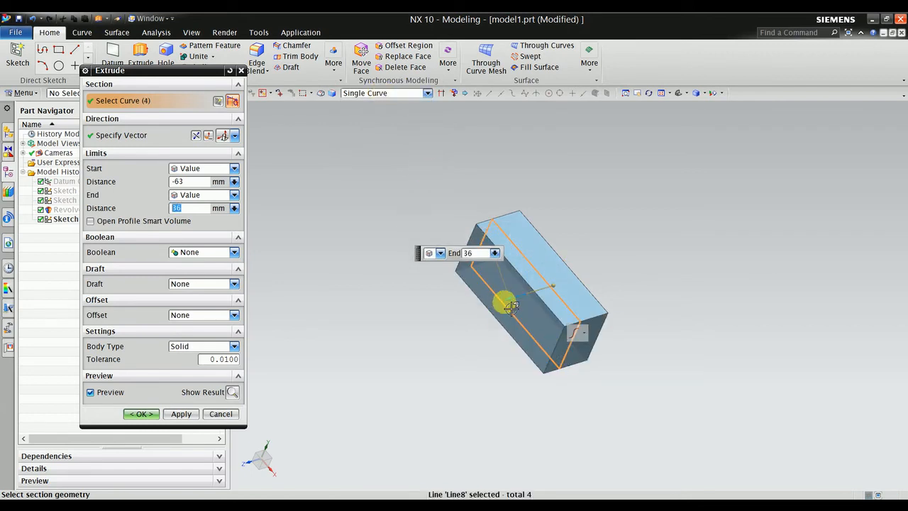
left_click_drag(510, 302, 417, 328)
left_click_drag(553, 286, 671, 252)
left_click(141, 413)
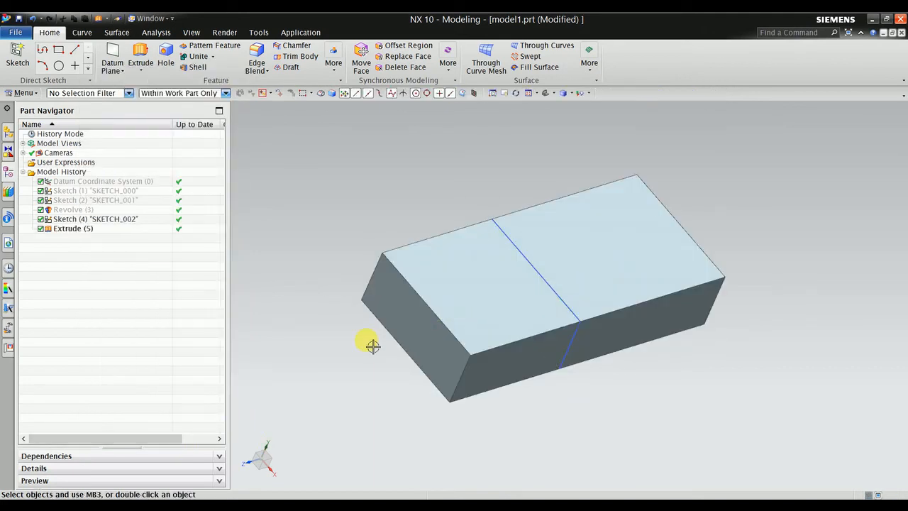
- Reopen the extruded block with rollback, review its start and end limits, and accept it
scroll(371, 345, "down", 2)
left_click(93, 231)
right_click(94, 230)
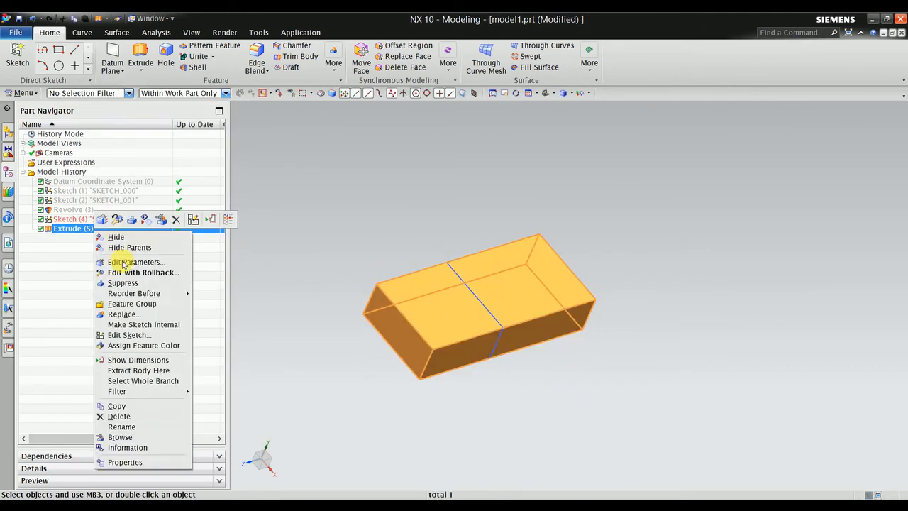
left_click(124, 273)
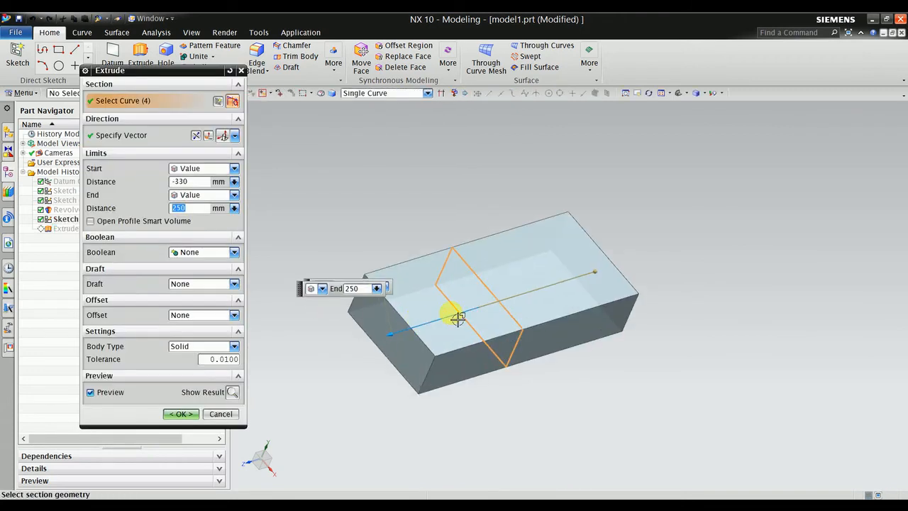
middle_click_drag(458, 319, 419, 301)
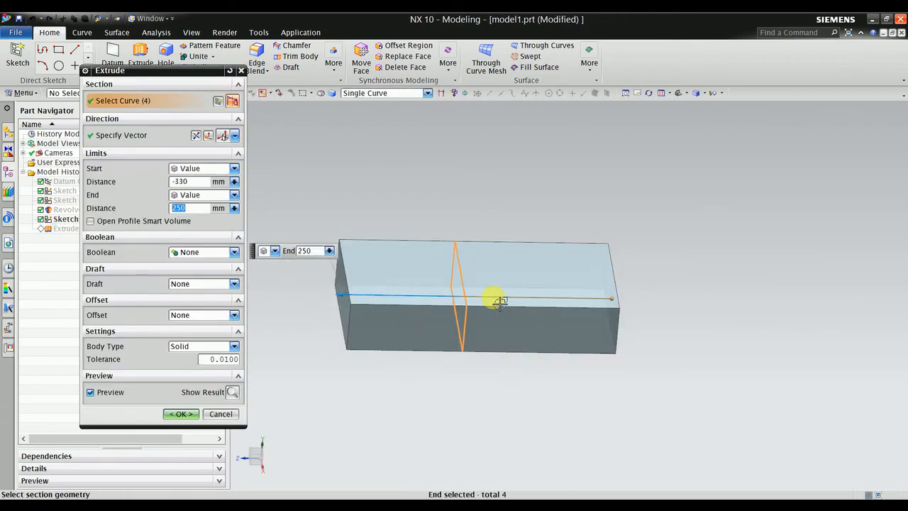
left_click(180, 414)
- Apply a 20 mm Edge Blend to the four short corner edges joining the block's side and end faces
middle_click_drag(404, 292, 380, 218)
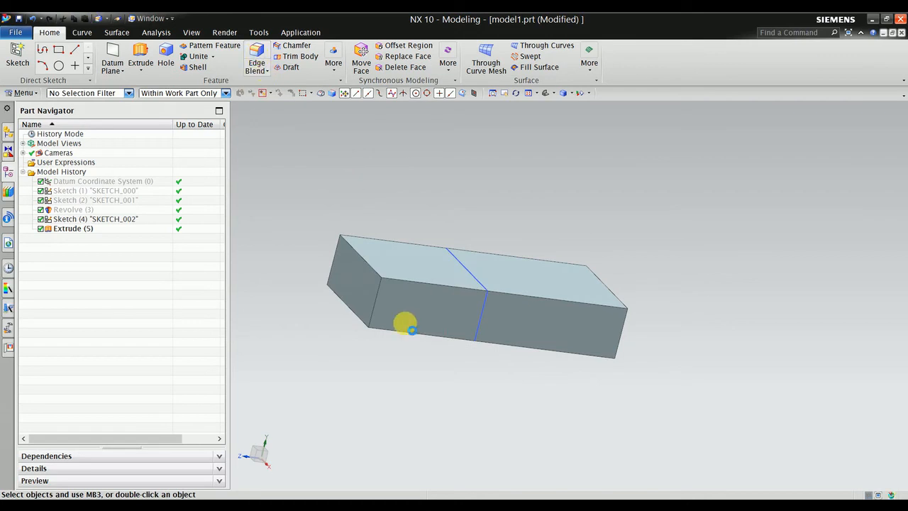
key("b")
left_click(375, 300)
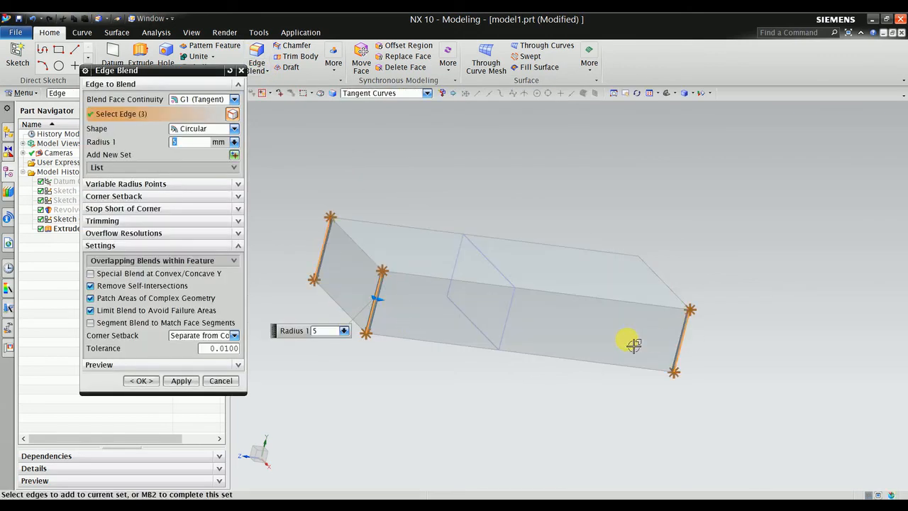
mouse_move(633, 345)
middle_mouse_down()
mouse_move(586, 348)
mouse_move(634, 350)
middle_mouse_up()
left_click(659, 304)
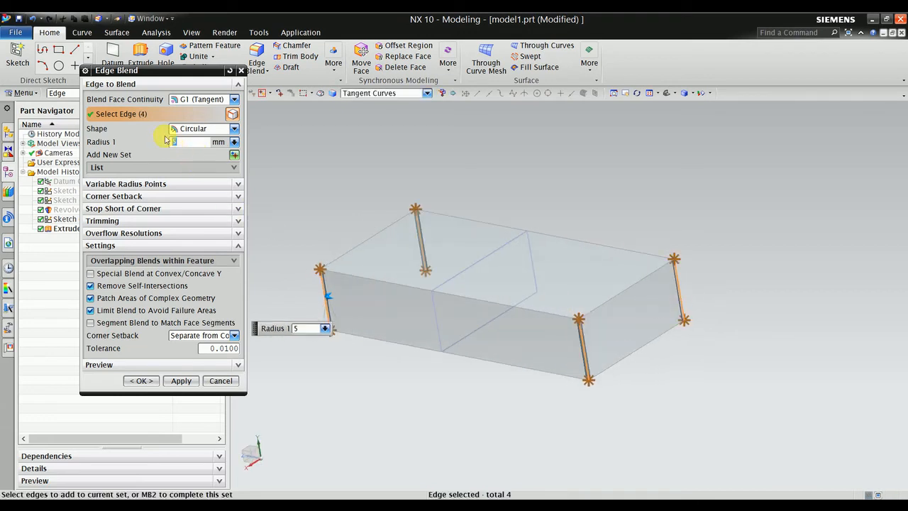
type("0")
key("Return")
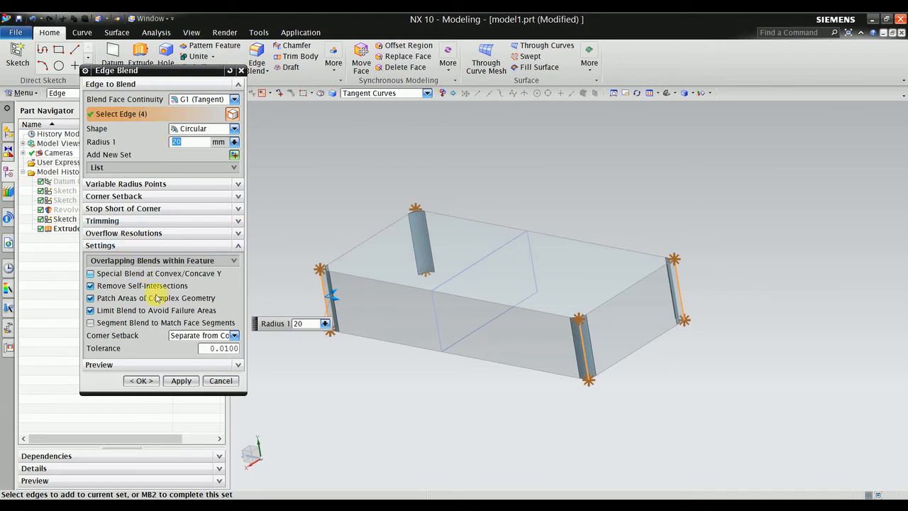
left_click(185, 383)
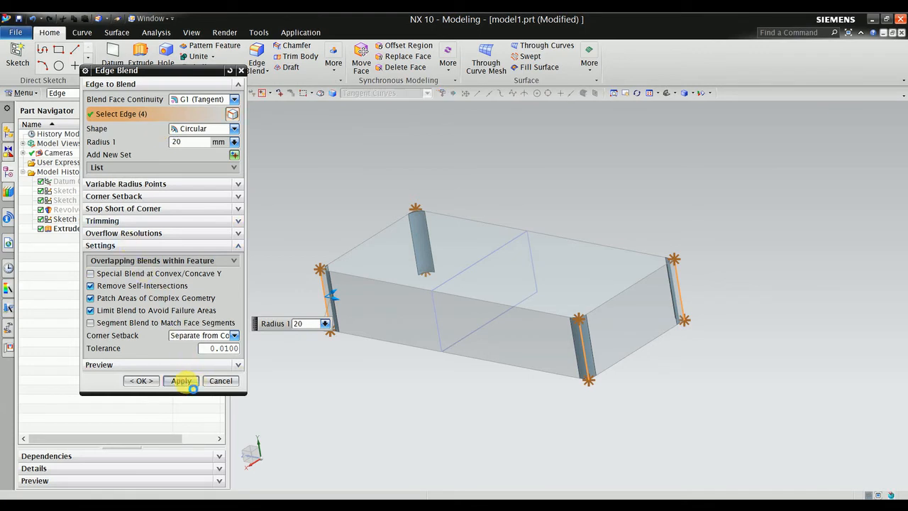
- Blend the complete tangent edge loop around the block's bottom face with a 20 mm radius
middle_click_drag(466, 275, 503, 231)
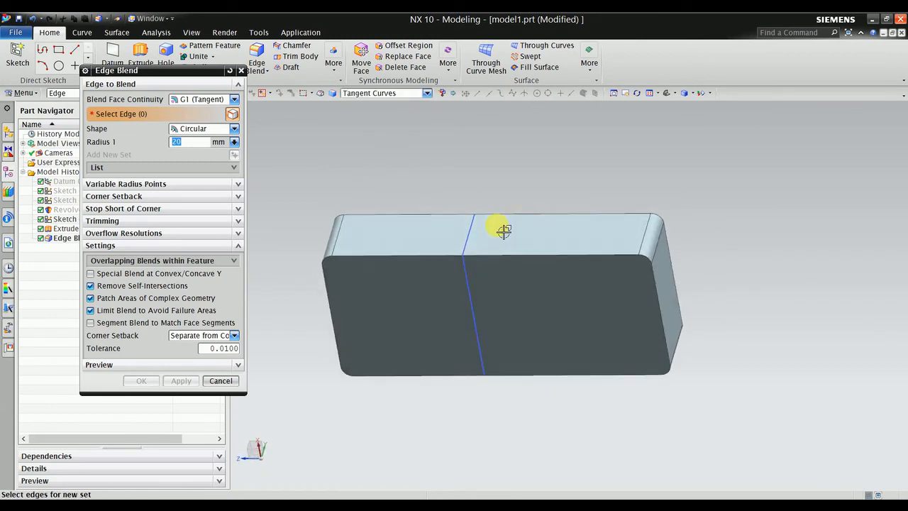
left_click(385, 262)
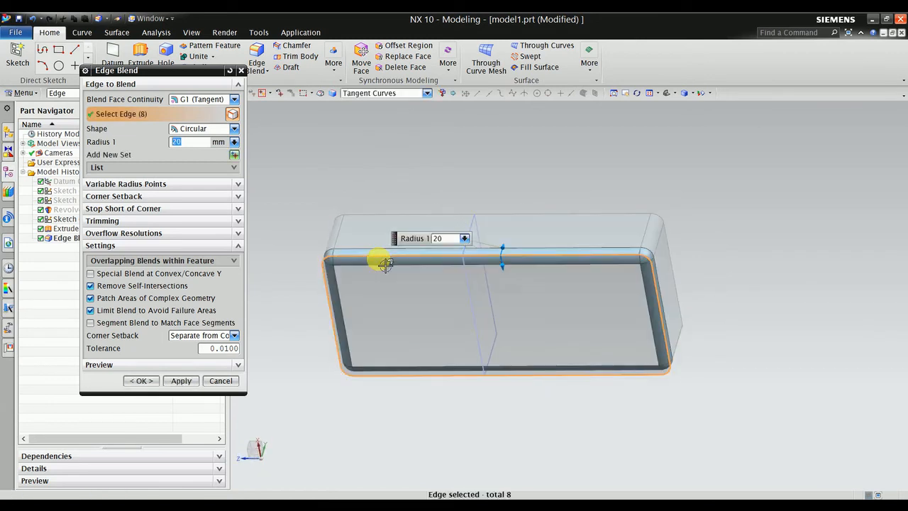
middle_click_drag(405, 281, 518, 321)
left_click(144, 381)
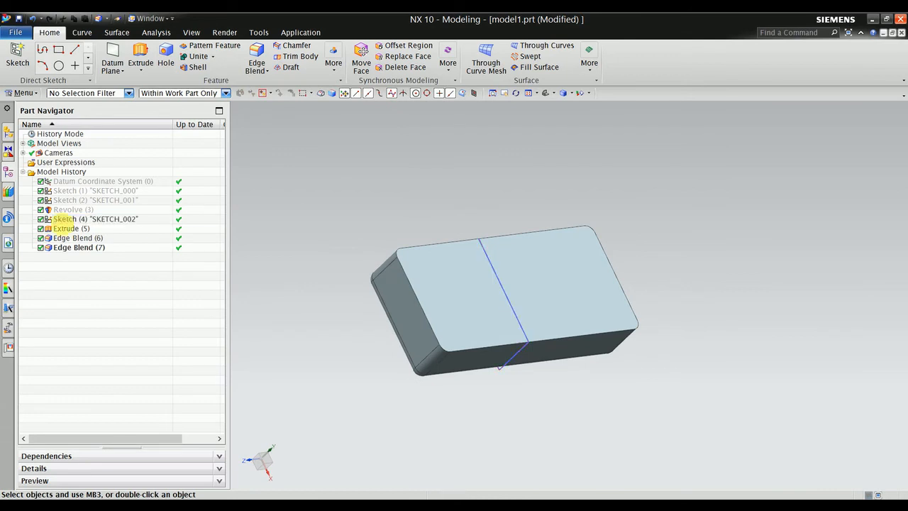
- Hide the block's source sketch SKETCH_002
right_click(70, 220)
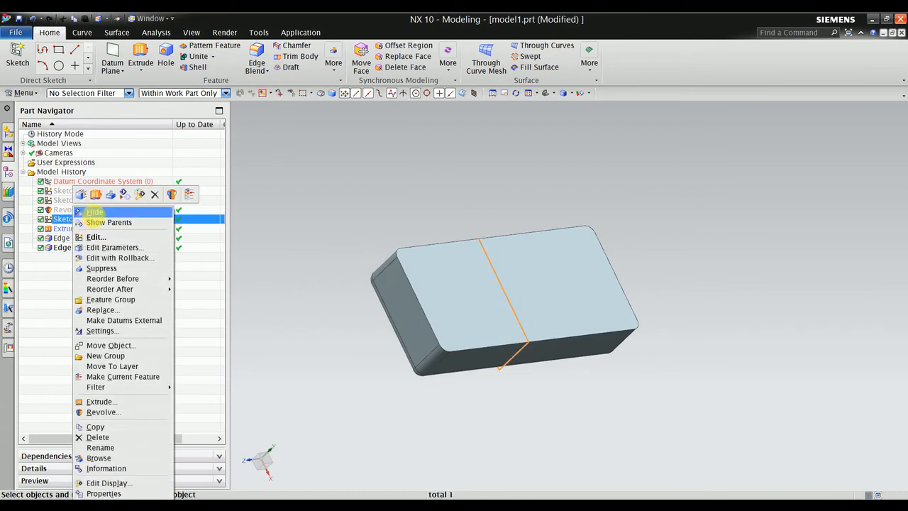
left_click(93, 211)
mouse_move(470, 308)
middle_mouse_down()
mouse_move(472, 263)
mouse_move(493, 274)
mouse_move(421, 281)
mouse_move(443, 303)
mouse_move(433, 296)
mouse_move(508, 264)
middle_mouse_up()
middle_click_drag(531, 228, 525, 234)
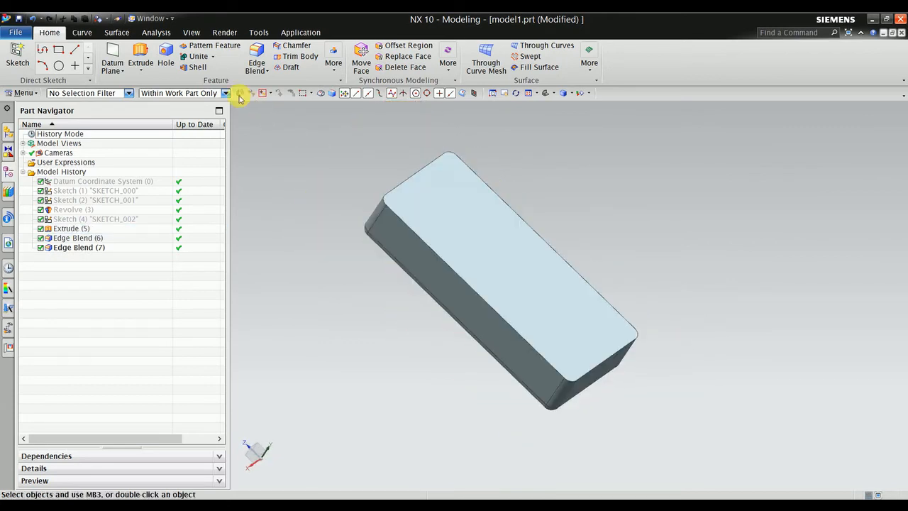
- Shell the blended block with the Remove Faces, then Shell type, piercing its large flat top face with a 5 mm thickness
left_click(195, 67)
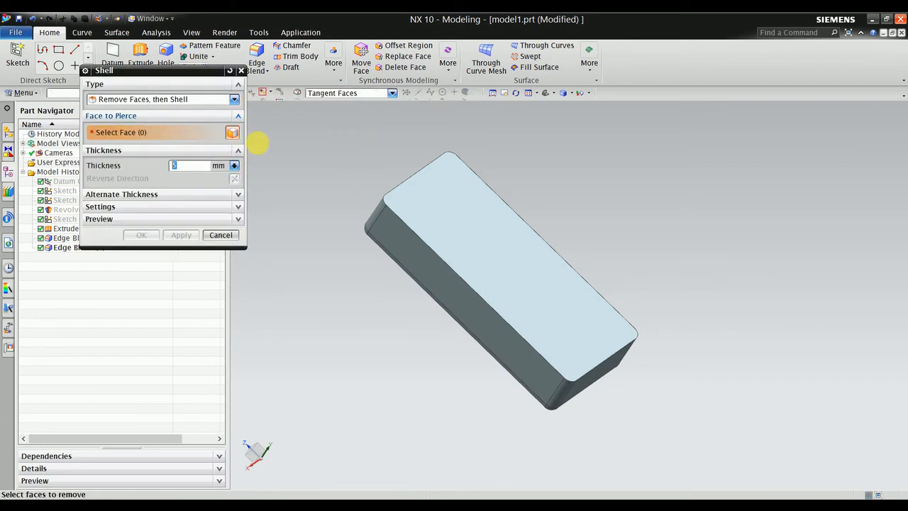
left_click(167, 207)
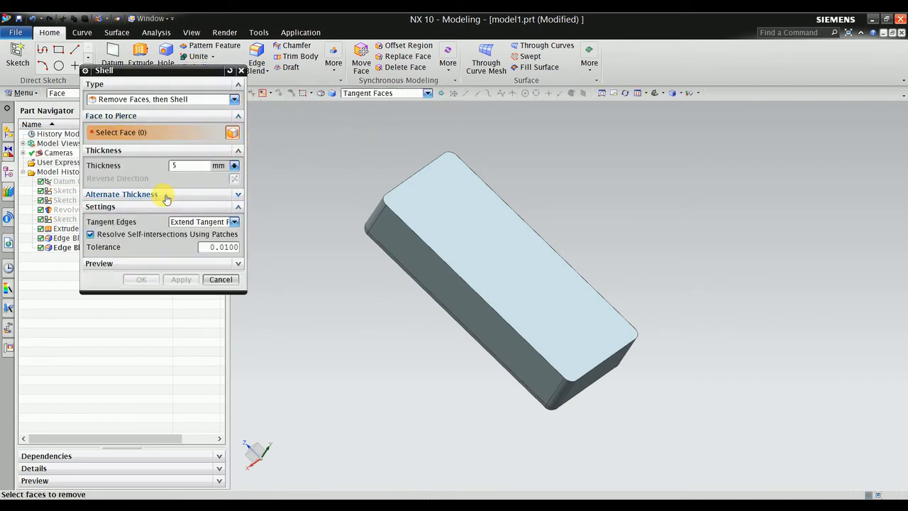
left_click(162, 194)
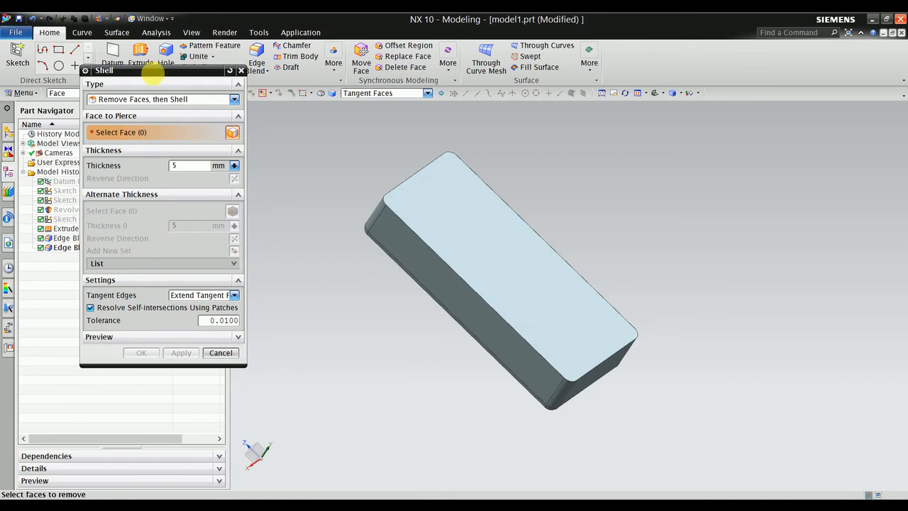
left_click_drag(152, 71, 134, 103)
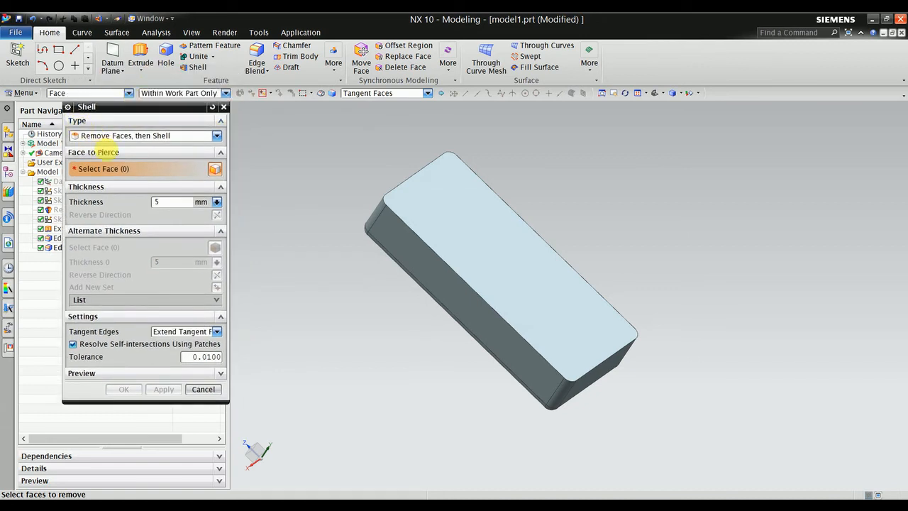
left_click(102, 139)
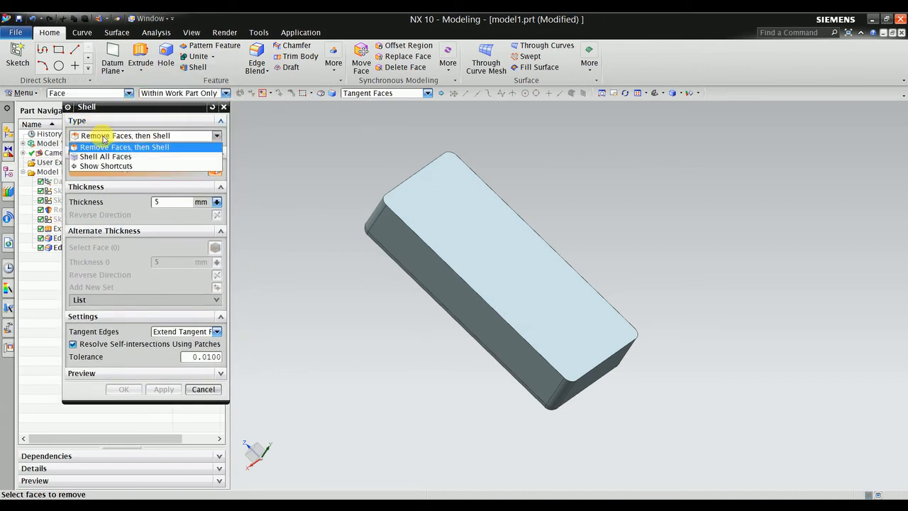
left_click(111, 145)
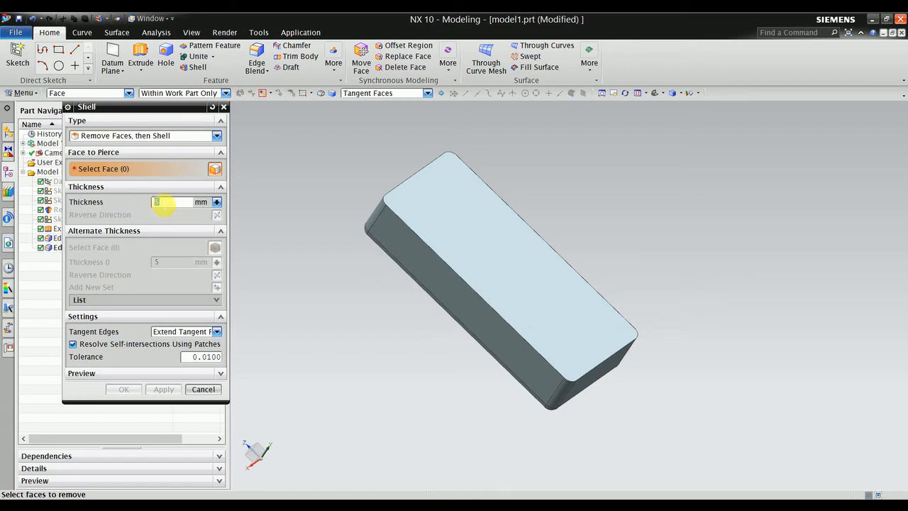
left_click(465, 222)
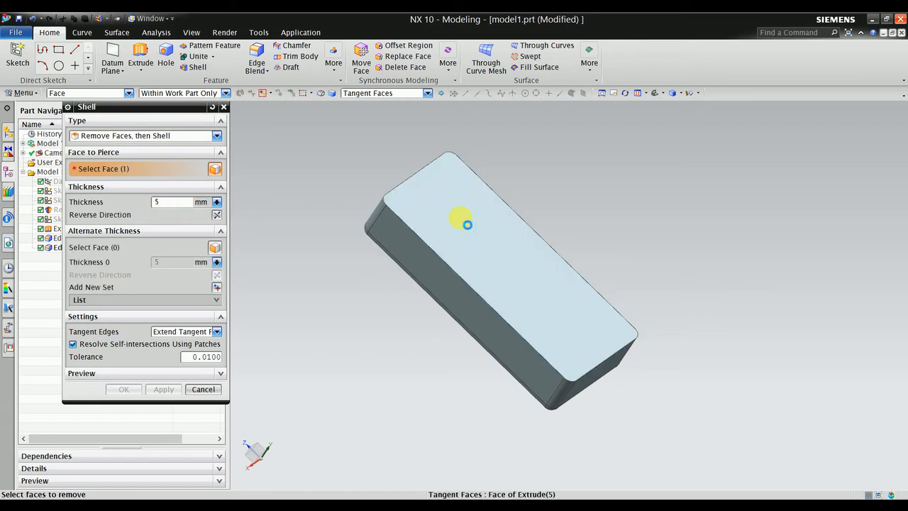
scroll(550, 255, "up", 2)
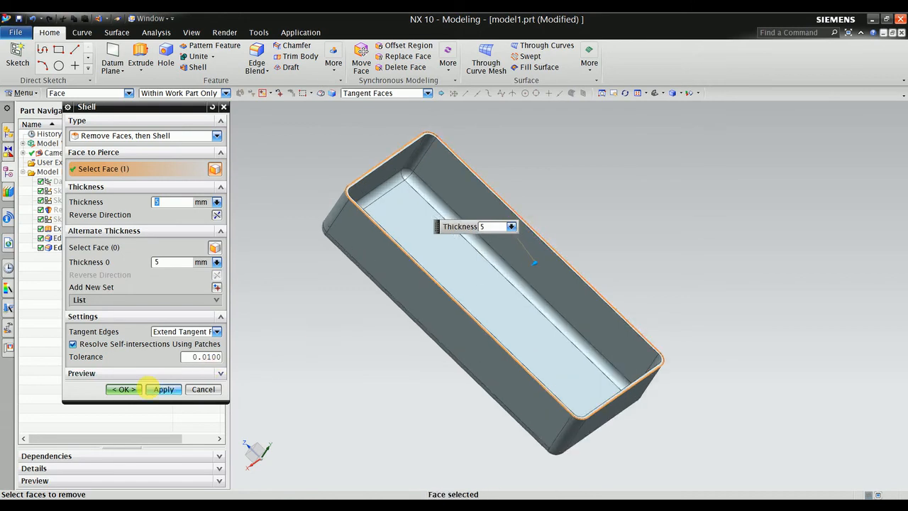
left_click(137, 391)
- Examine the hollowed block's rim, wall and rounded inner corners from several angles
middle_click_drag(497, 290, 472, 277)
scroll(334, 204, "up", 5)
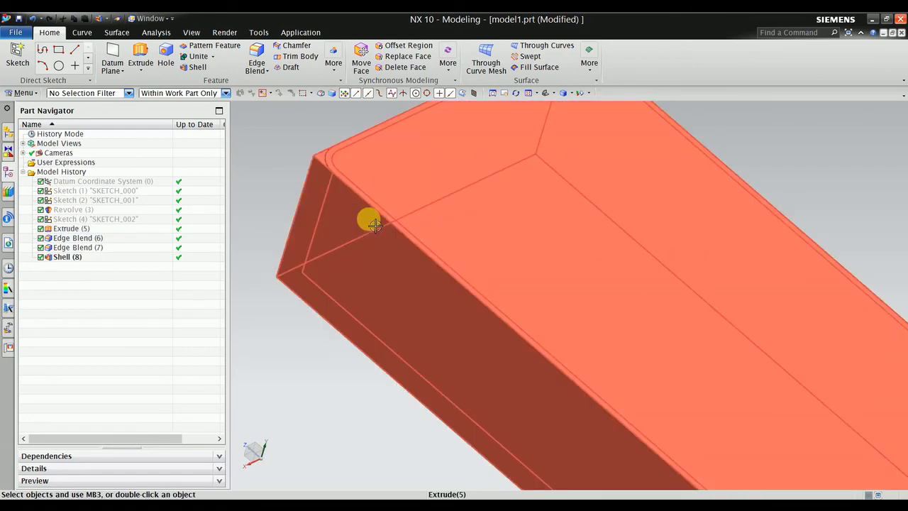
mouse_move(367, 220)
middle_mouse_down()
mouse_move(331, 222)
mouse_move(360, 227)
middle_mouse_up()
scroll(360, 227, "down", 5)
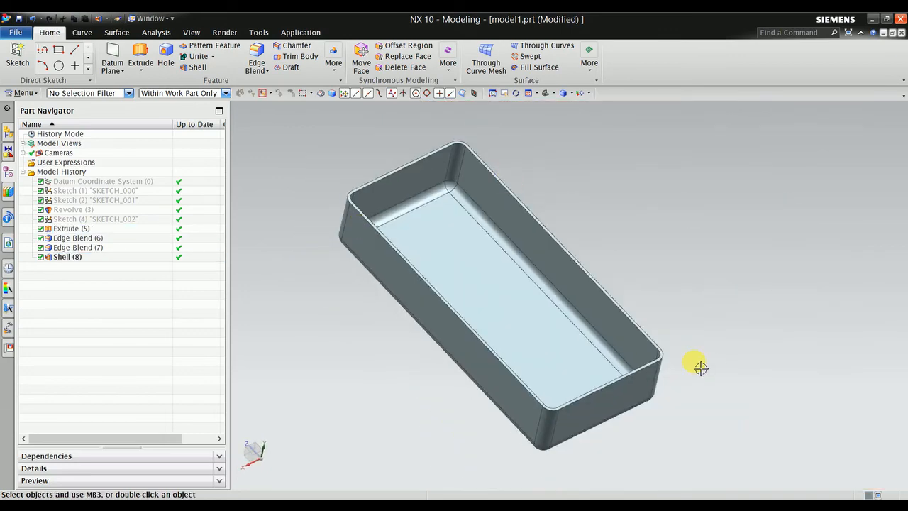
middle_click_drag(700, 368, 645, 395)
scroll(395, 216, "up", 3)
mouse_move(394, 213)
middle_mouse_down()
mouse_move(372, 205)
mouse_move(385, 194)
mouse_move(407, 201)
mouse_move(398, 202)
middle_mouse_up()
scroll(398, 203, "down", 1)
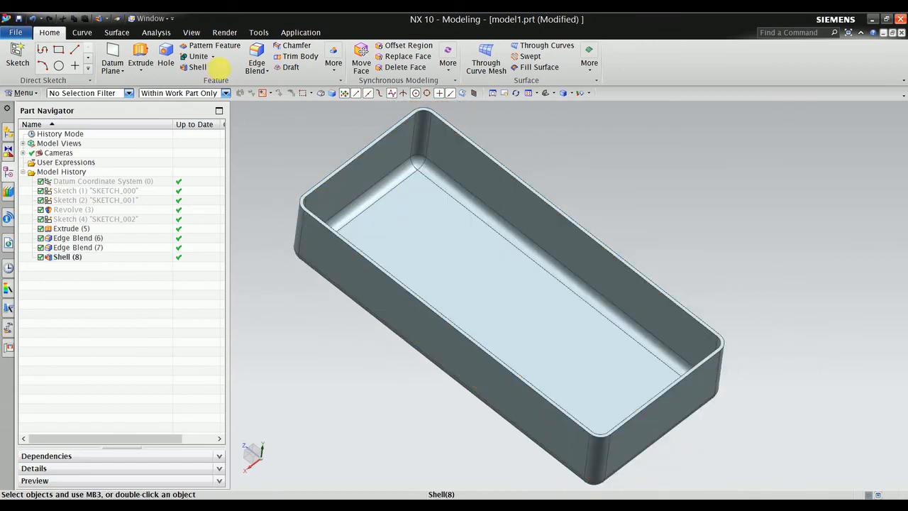
- Measure the minimum distance between the outer and inner rim edges of the short end wall
left_click(162, 34)
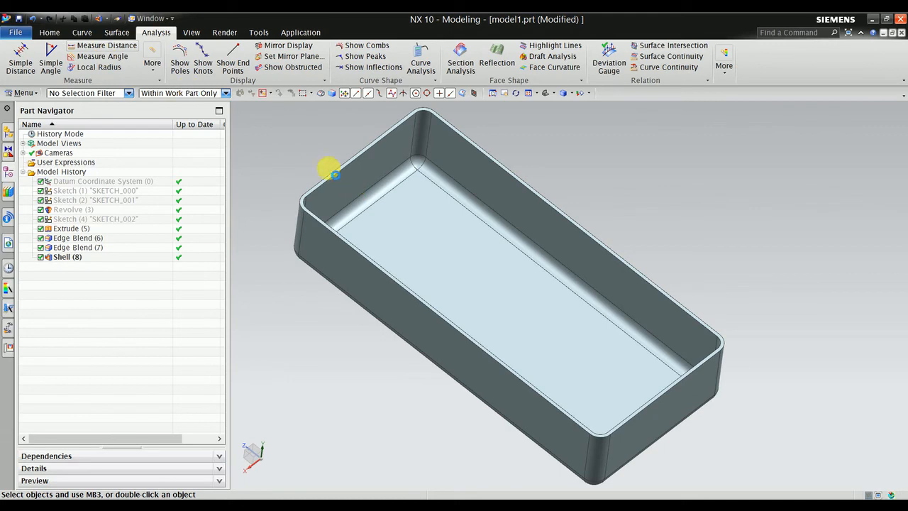
scroll(333, 173, "up", 6)
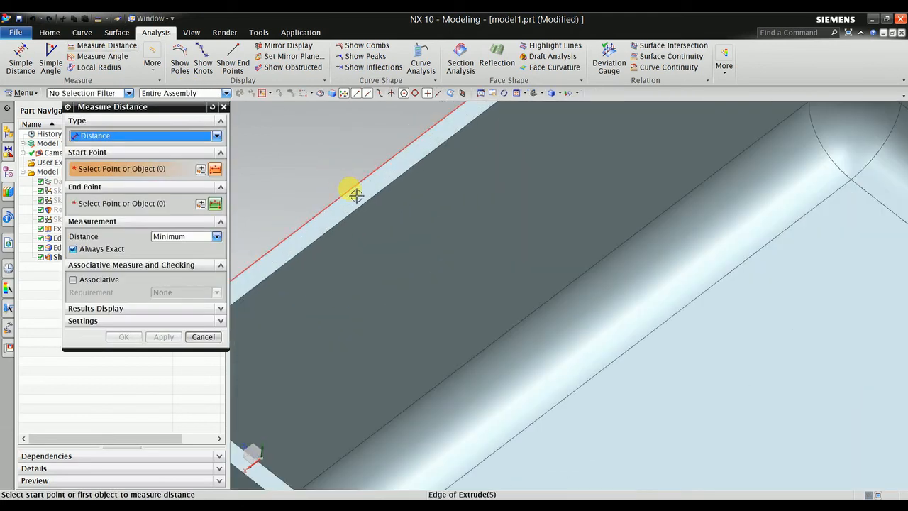
left_click(357, 196)
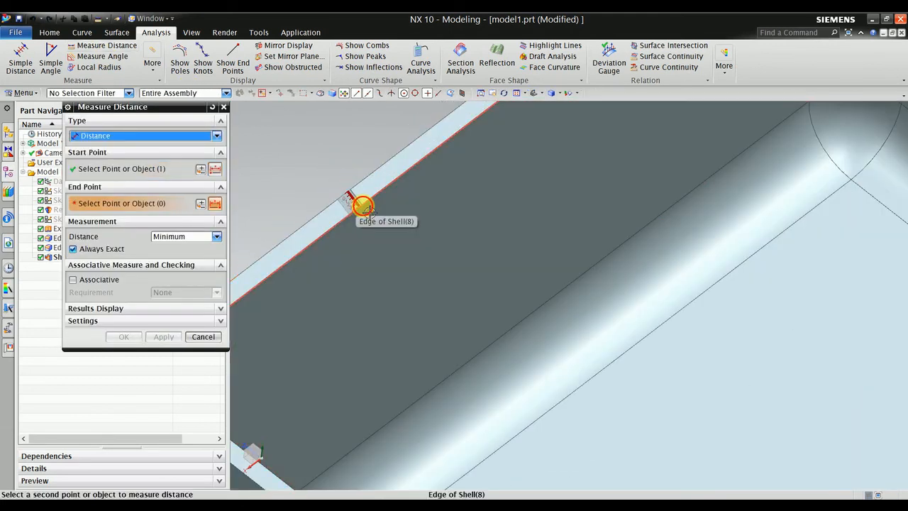
left_click(363, 206)
scroll(409, 205, "down", 5)
scroll(329, 252, "up", 4)
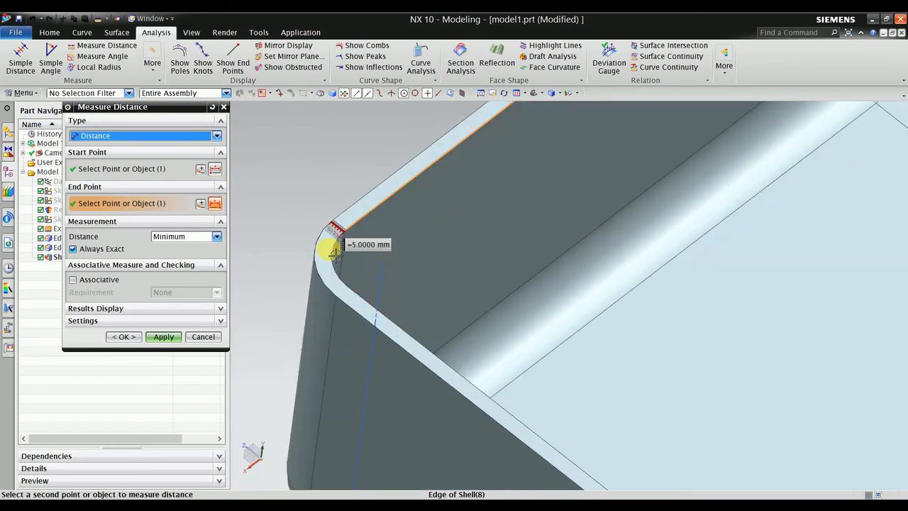
left_click(164, 337)
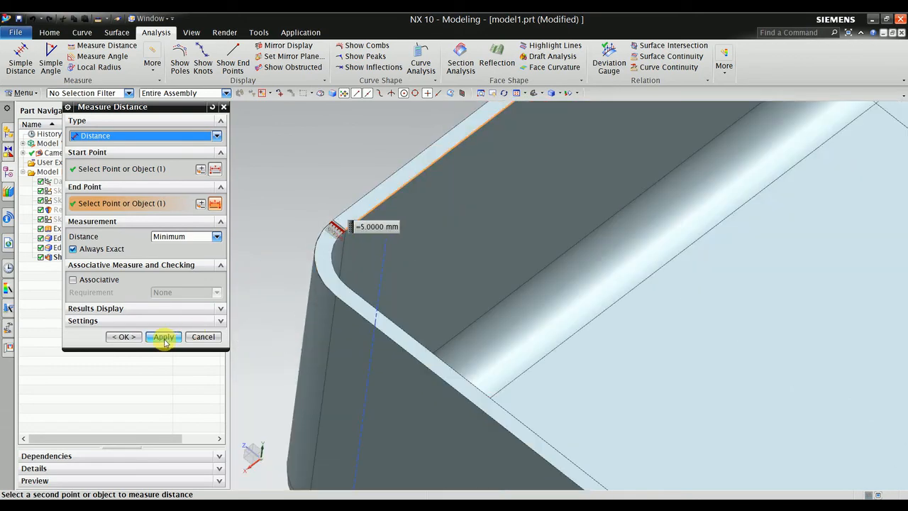
left_click(203, 337)
scroll(330, 252, "down", 5)
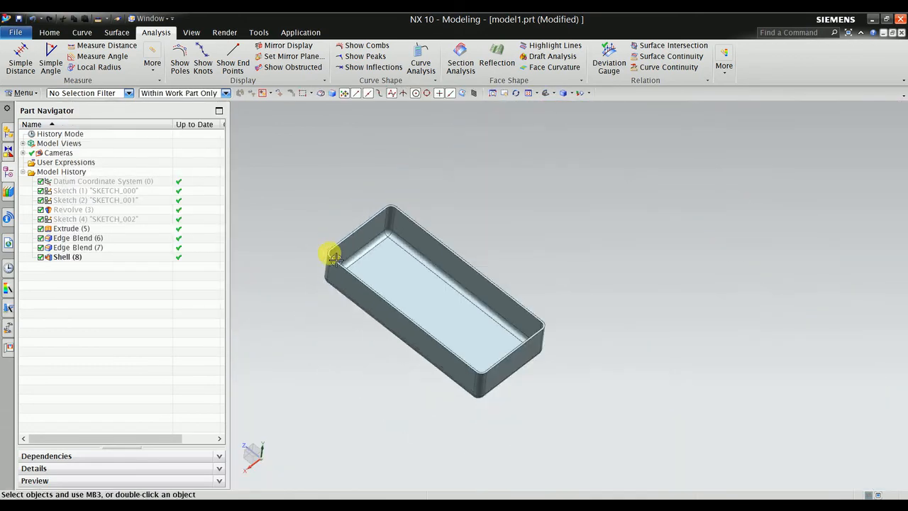
- Edit the Shell feature with rollback and set its wall thickness to 10 mm
middle_click_drag(412, 266, 407, 270)
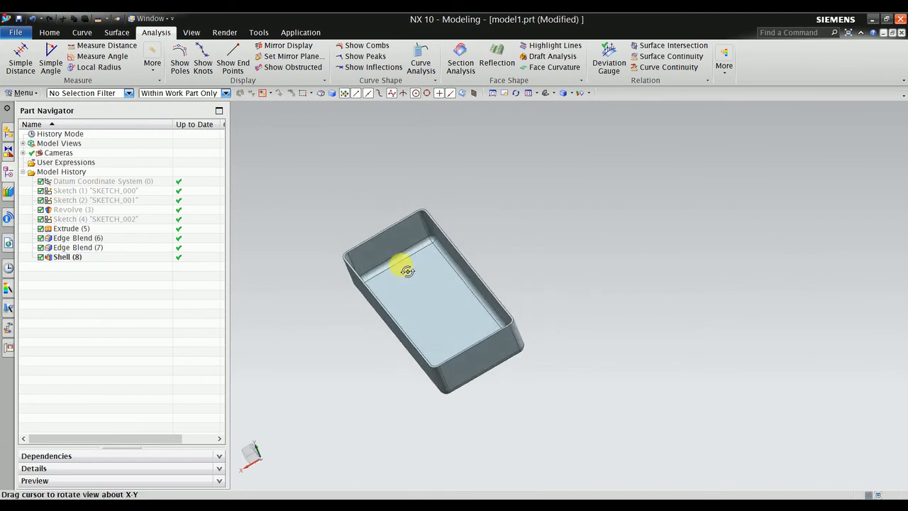
left_click(68, 257)
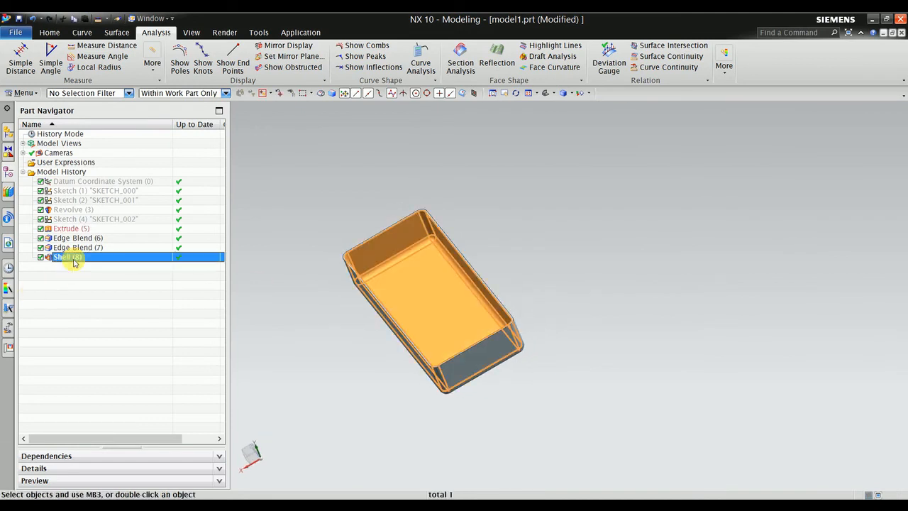
right_click(73, 261)
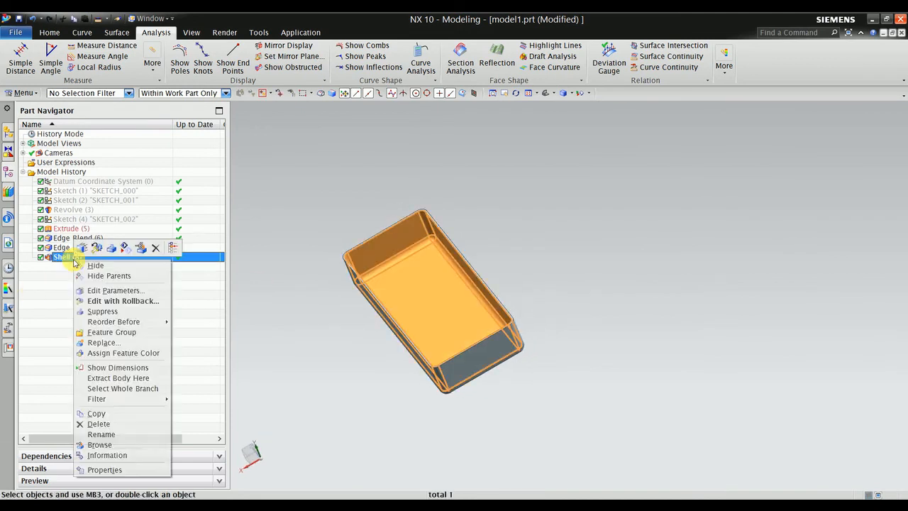
left_click(111, 303)
scroll(375, 260, "up", 5)
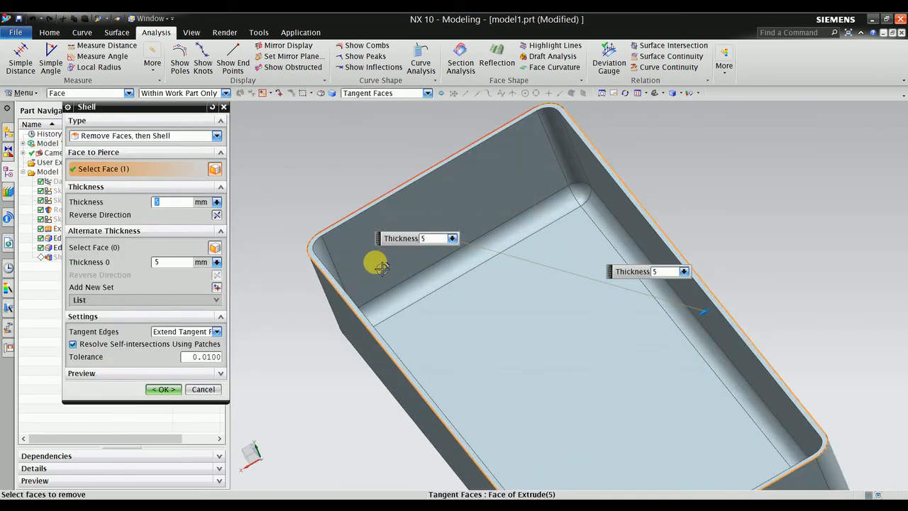
scroll(382, 267, "down", 4)
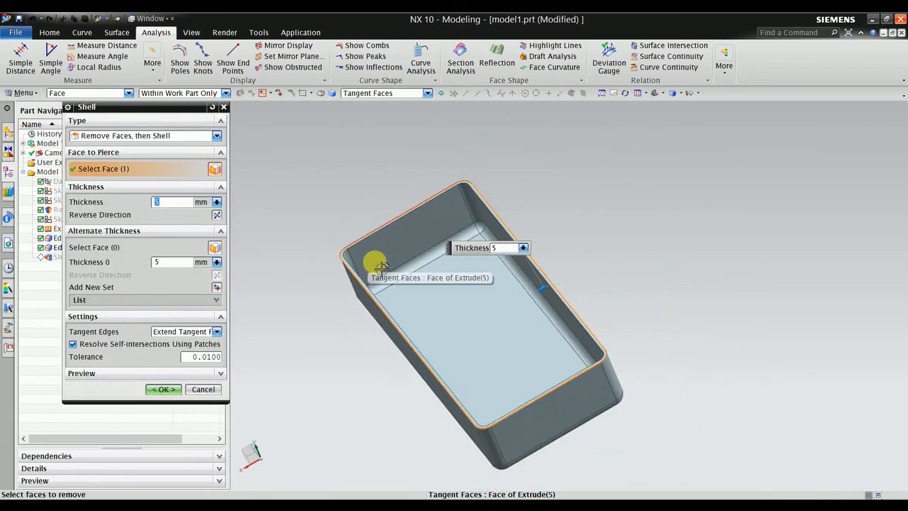
key("Return")
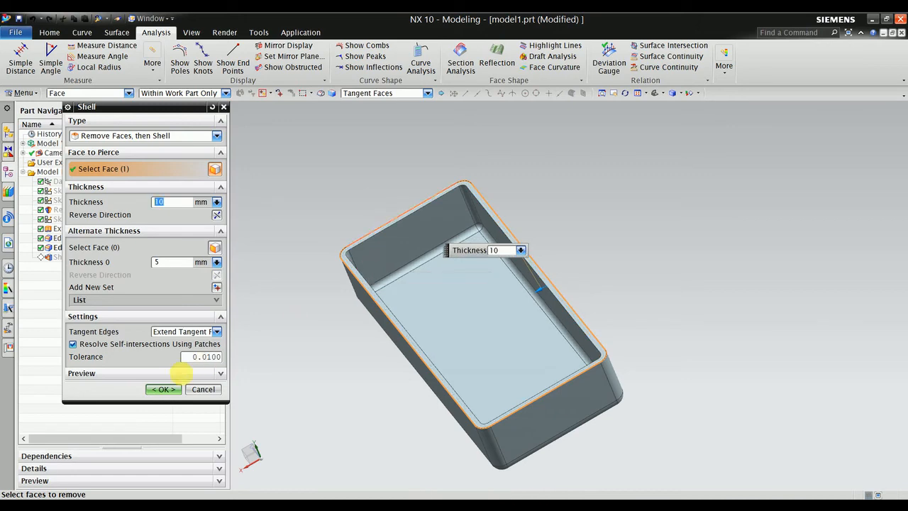
left_click(207, 387)
- Examine the edited shell's rim, wall and inner corners from different angles
scroll(362, 248, "up", 5)
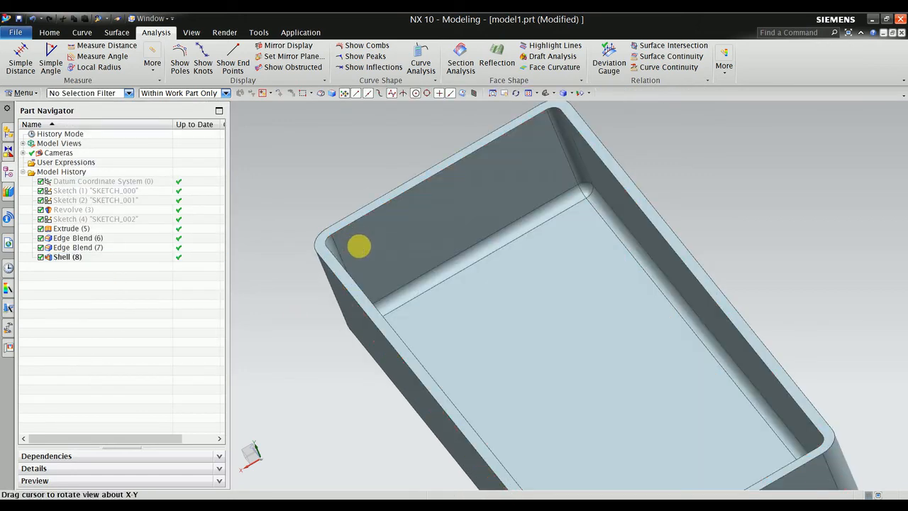
middle_click_drag(359, 246, 385, 258)
scroll(320, 199, "down", 4)
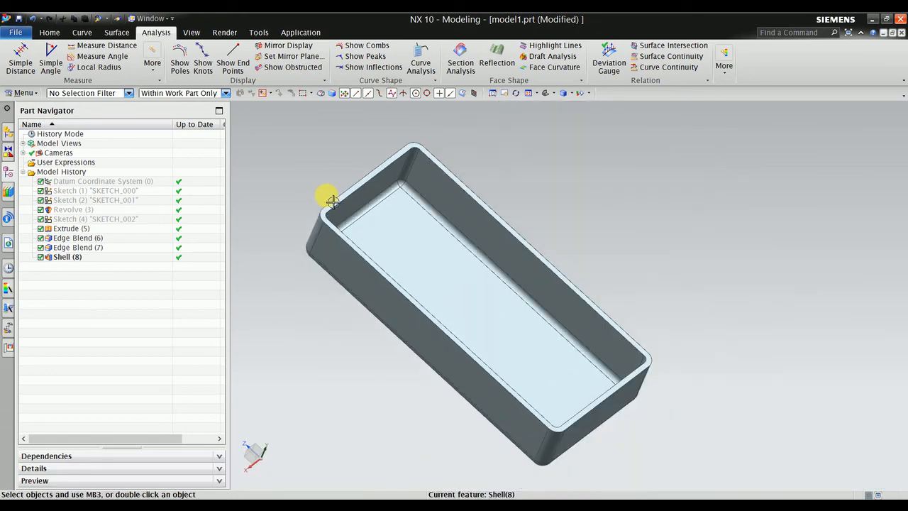
scroll(332, 201, "up", 3)
left_click(348, 225)
scroll(353, 222, "down", 5)
key("Escape")
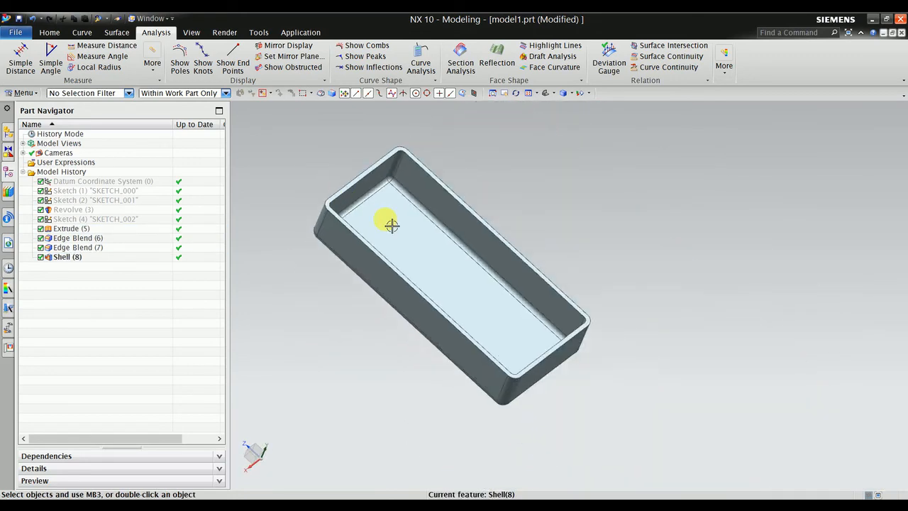
middle_click_drag(390, 223, 359, 205)
left_click(349, 211)
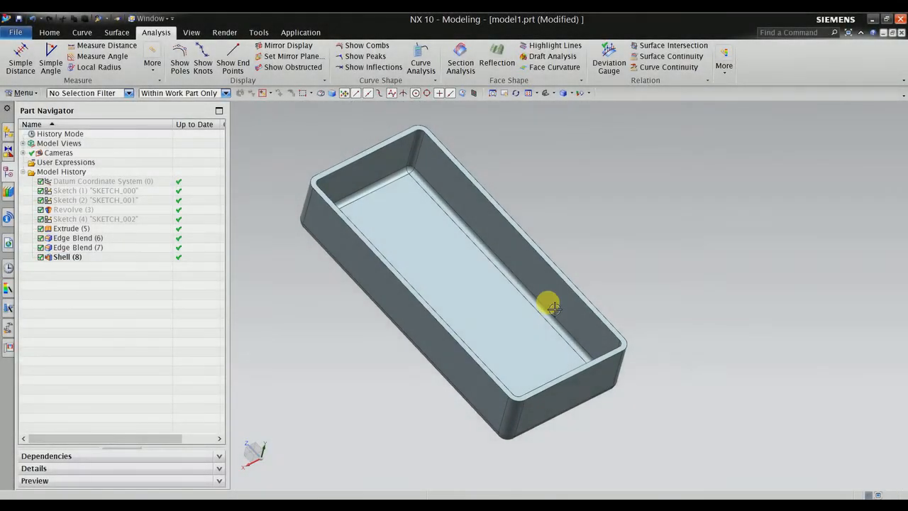
middle_click_drag(554, 309, 508, 294)
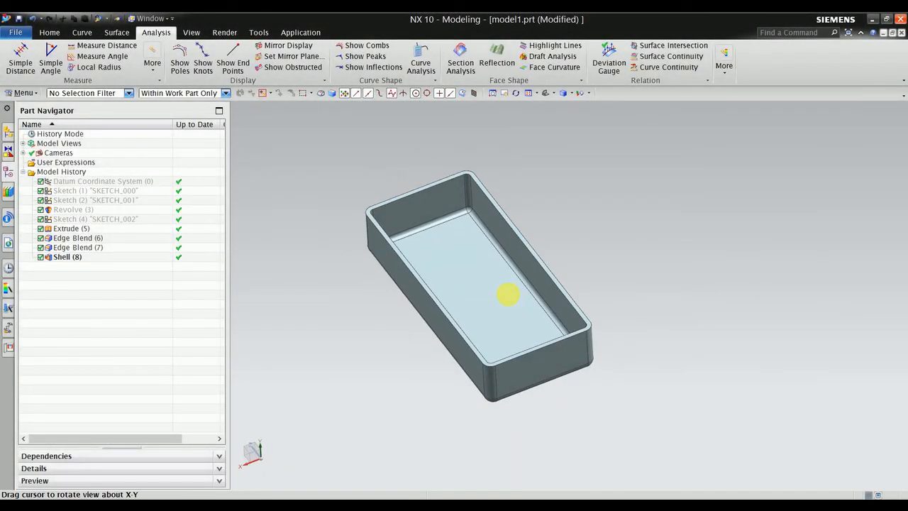
- Delete the Shell feature from the model history
left_click(80, 256)
left_click(80, 248)
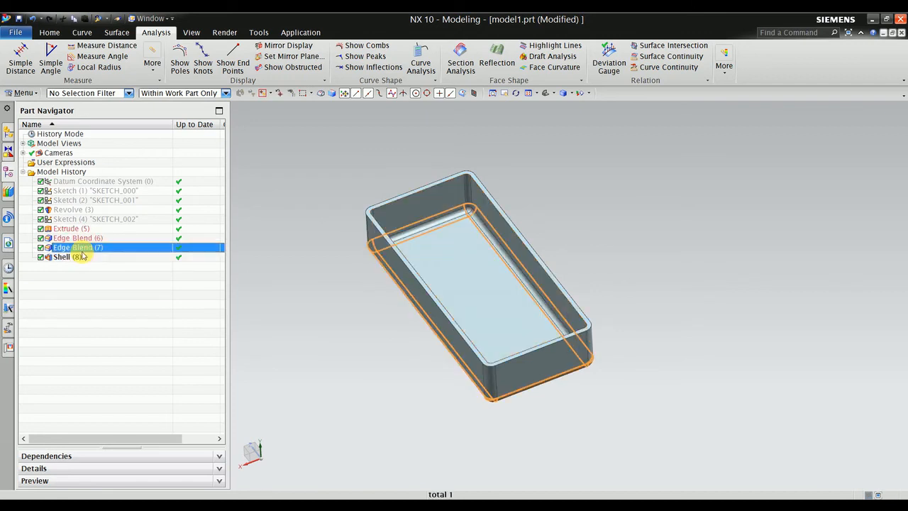
left_click(82, 256)
right_click(80, 257)
left_click(158, 244)
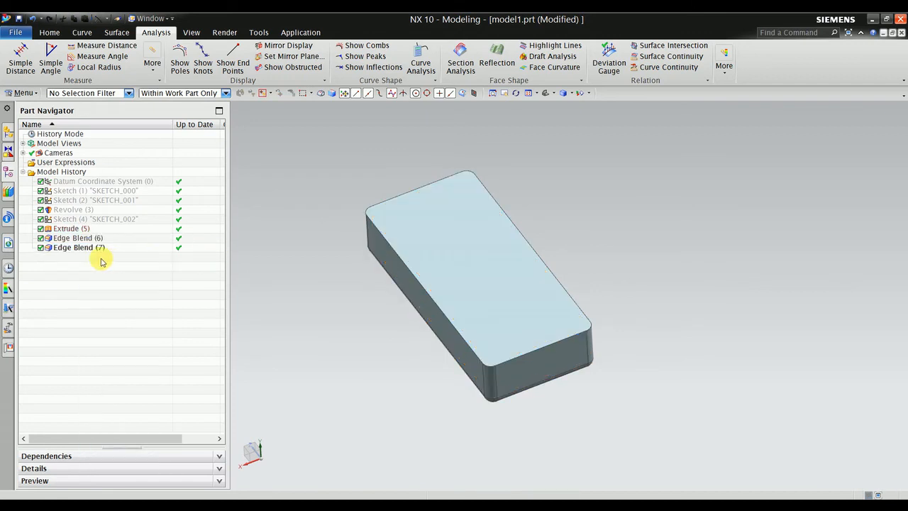
- Delete the bottom-loop and corner Edge Blend features, leaving only the plain extruded block
right_click(84, 248)
left_click(167, 243)
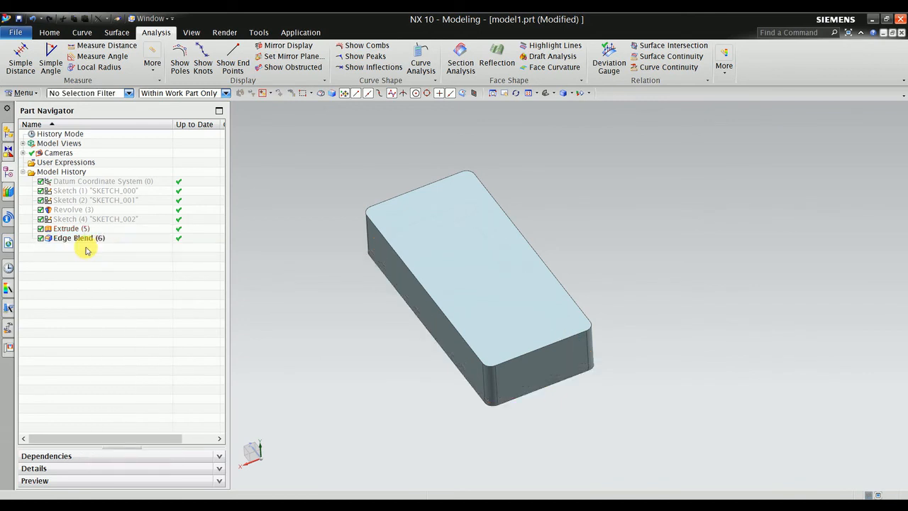
left_click(78, 238)
right_click(85, 241)
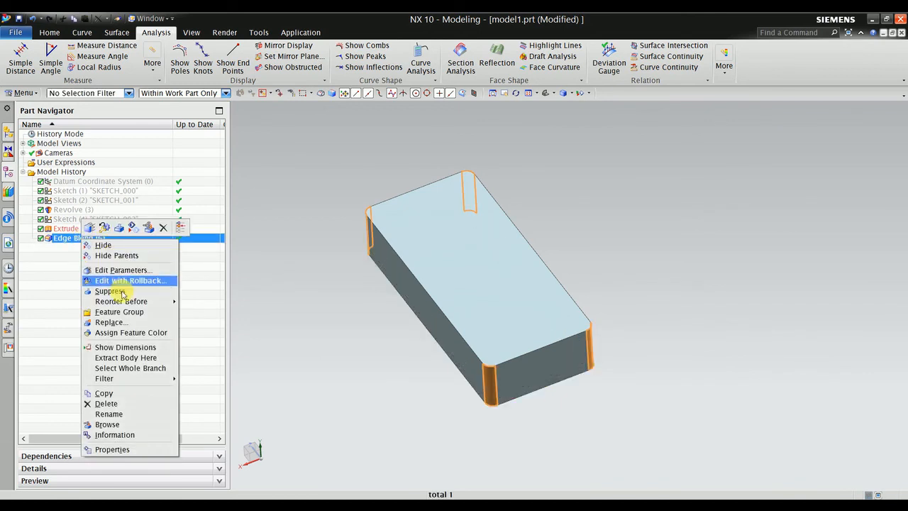
left_click(163, 227)
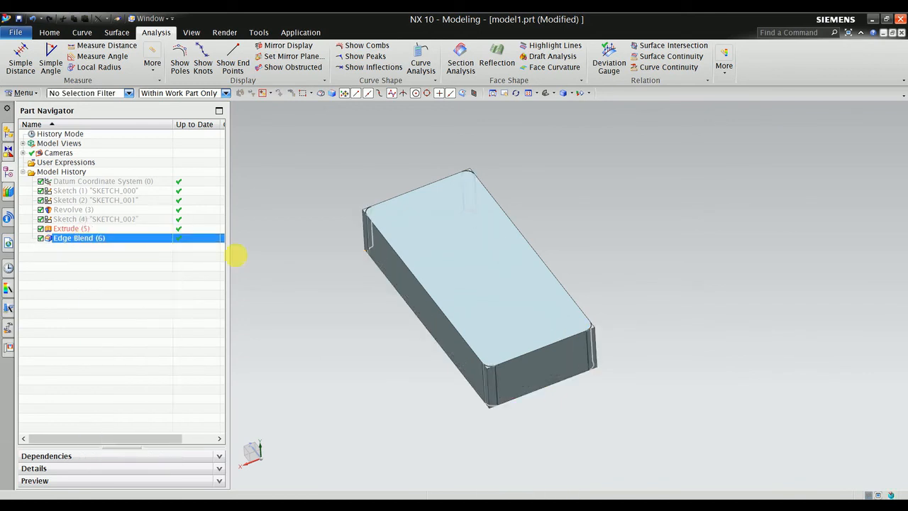
middle_click_drag(480, 265, 492, 244)
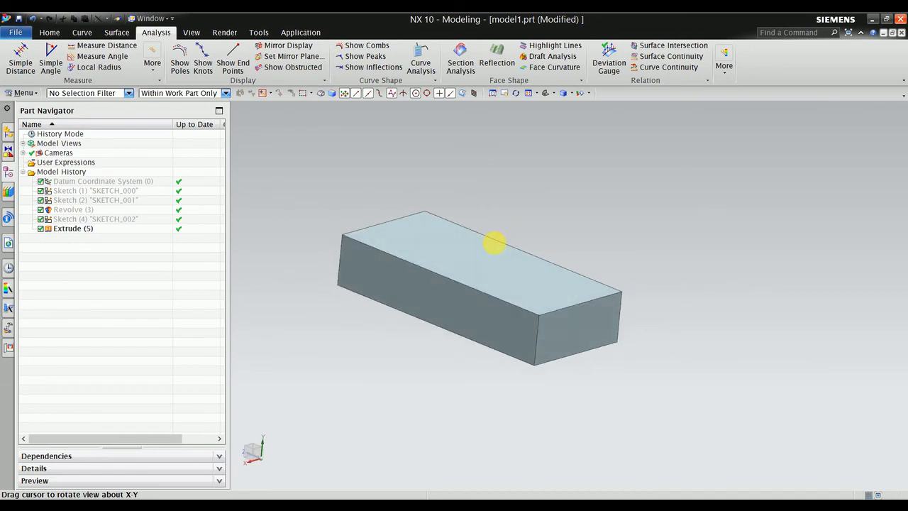
left_click(49, 33)
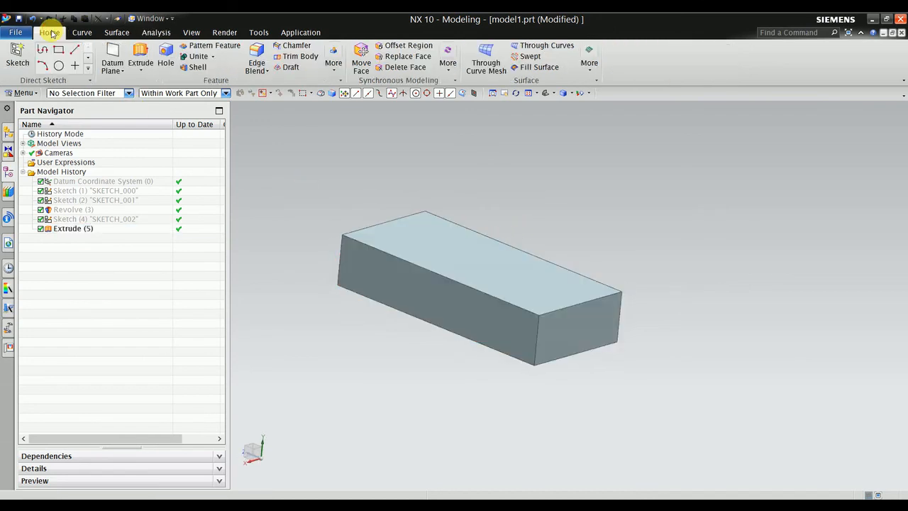
- Shell the extruded block with 5 mm wall thickness, removing its top face and one short end face
left_click(193, 69)
scroll(505, 278, "up", 1)
middle_click_drag(500, 268, 487, 264)
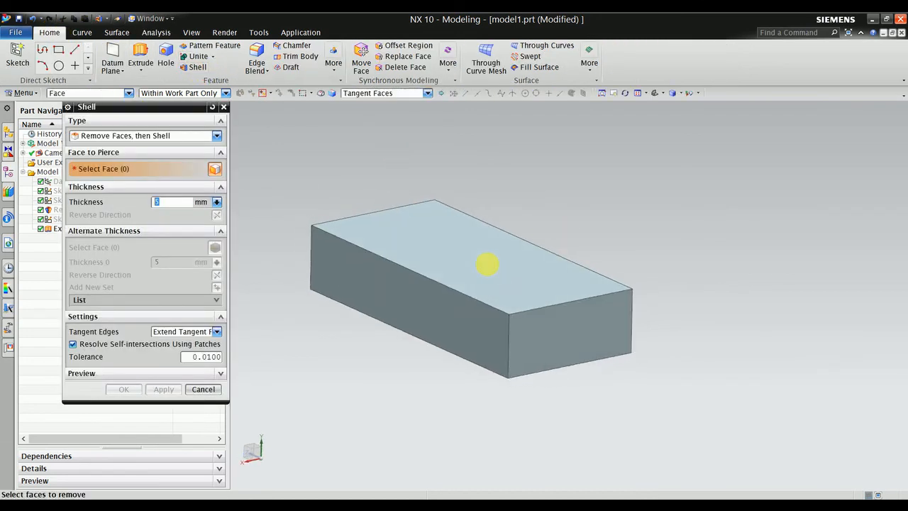
left_click(563, 361)
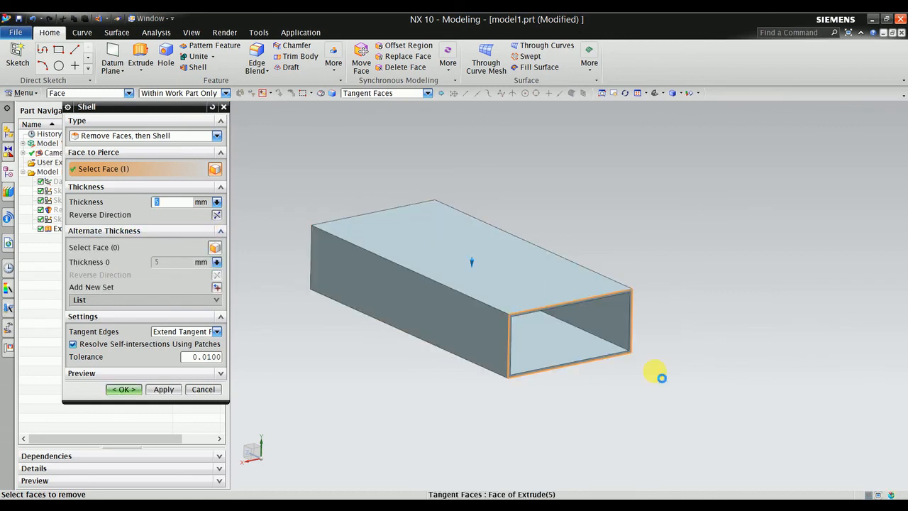
scroll(573, 379, "up", 1)
mouse_move(569, 331)
middle_mouse_down()
mouse_move(533, 300)
mouse_move(557, 322)
middle_mouse_up()
middle_click_drag(559, 324, 526, 278)
left_click(521, 266)
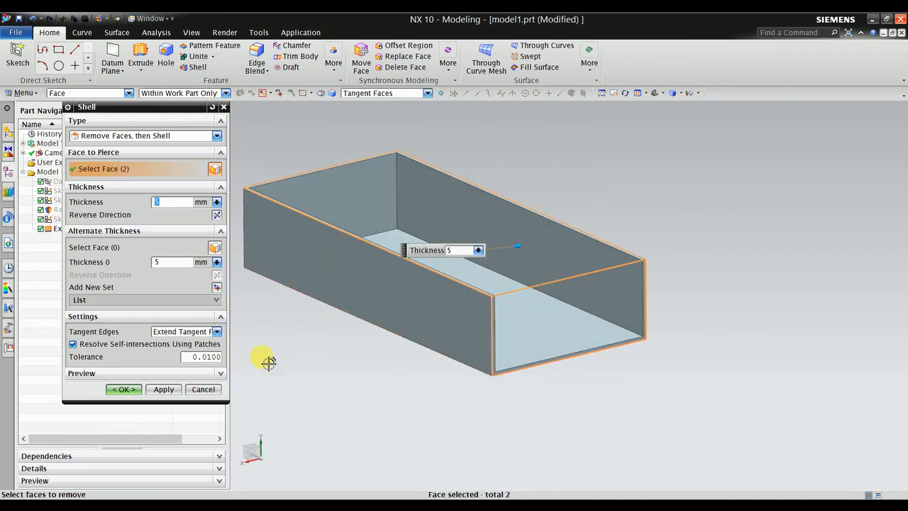
left_click(129, 390)
- Examine the open-top, open-ended shell's walls and floor from different angles and distances
middle_click_drag(463, 314, 456, 253)
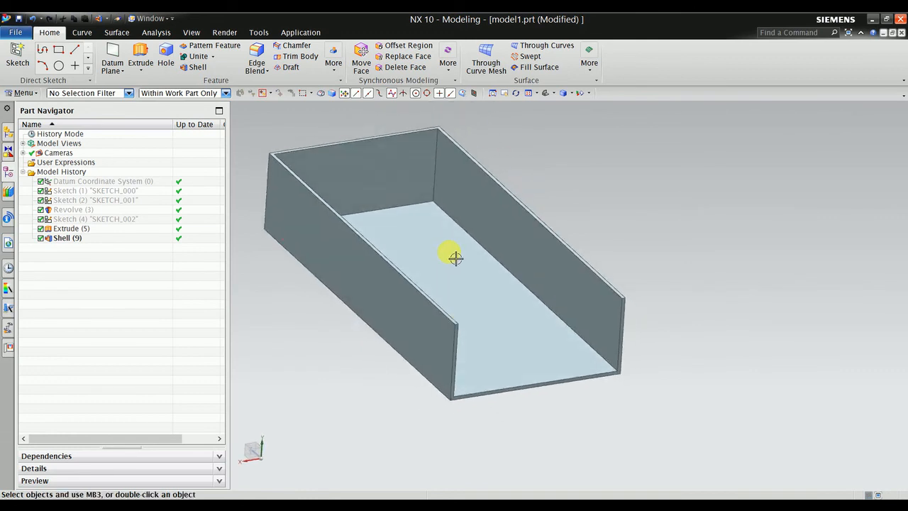
scroll(551, 331, "down", 2)
left_click(507, 338)
middle_click_drag(508, 337, 480, 314)
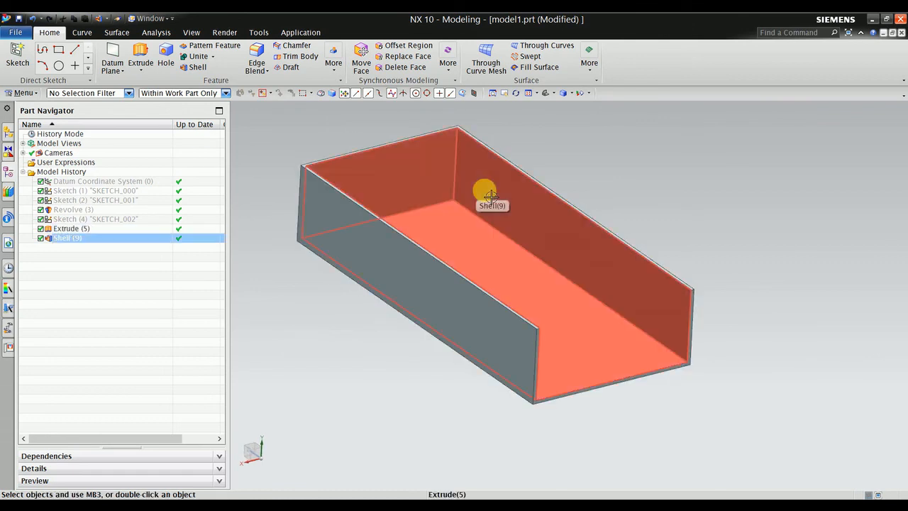
scroll(596, 358, "down", 5)
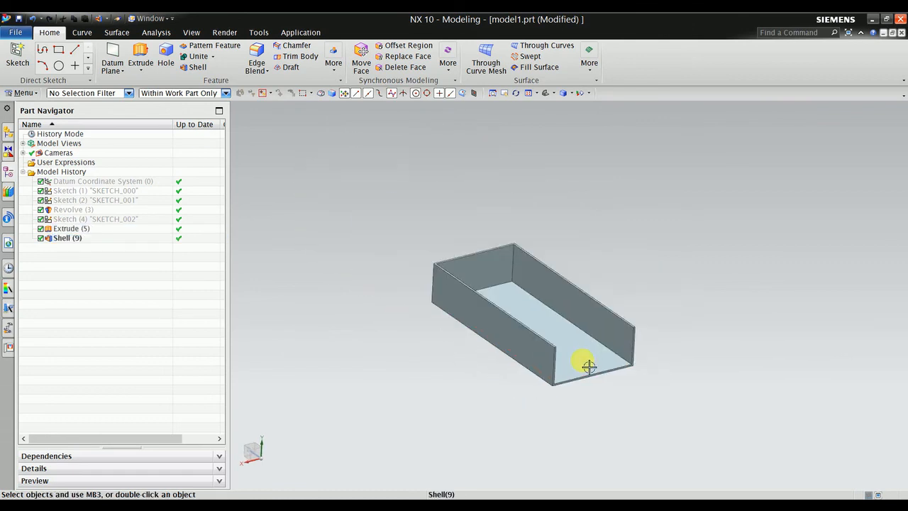
mouse_move(584, 362)
middle_mouse_down()
mouse_move(549, 353)
mouse_move(586, 347)
middle_mouse_up()
scroll(602, 346, "up", 4)
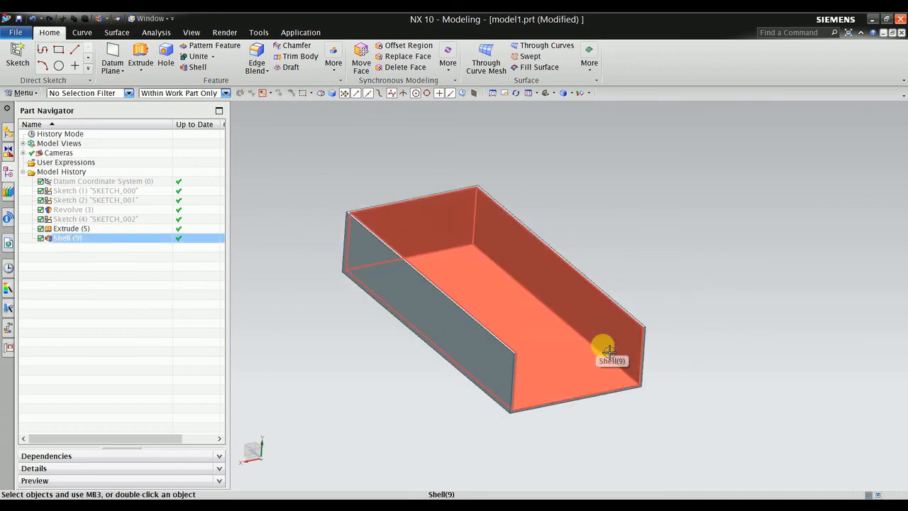
- Edit the Shell feature with rollback and add both long side faces to the faces to pierce
left_click(92, 239)
right_click(92, 239)
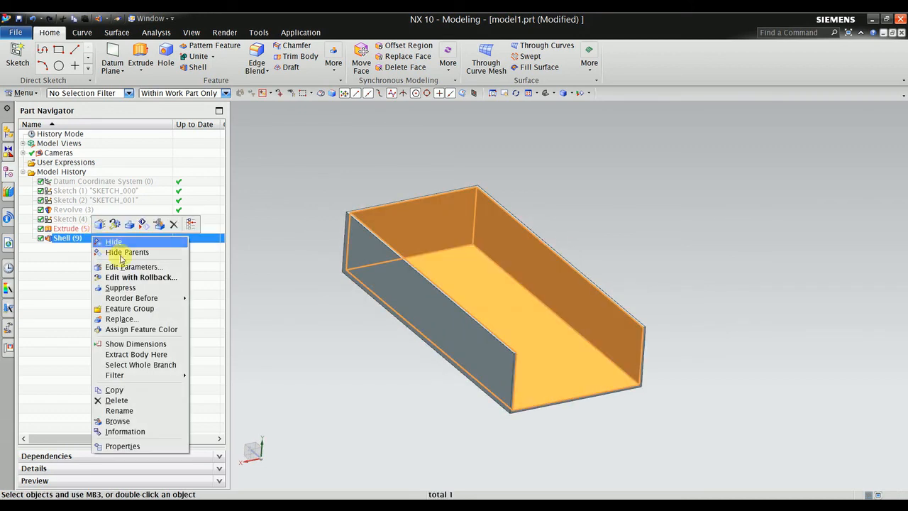
left_click(138, 278)
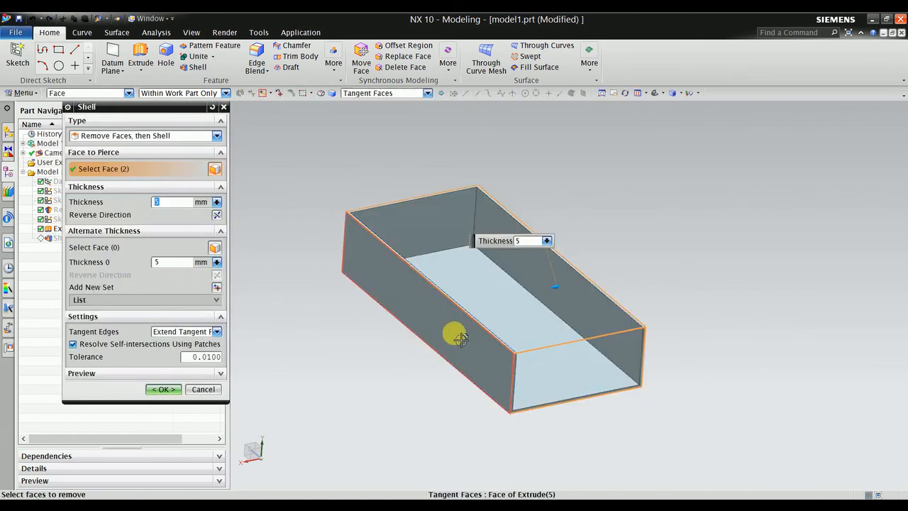
left_click(460, 342)
middle_click_drag(503, 335, 316, 297)
left_click(564, 315)
left_click(171, 395)
- Review the Shell feature's pierced faces on the model in a rollback edit, and cancel the edit
left_click(73, 240)
right_click(72, 241)
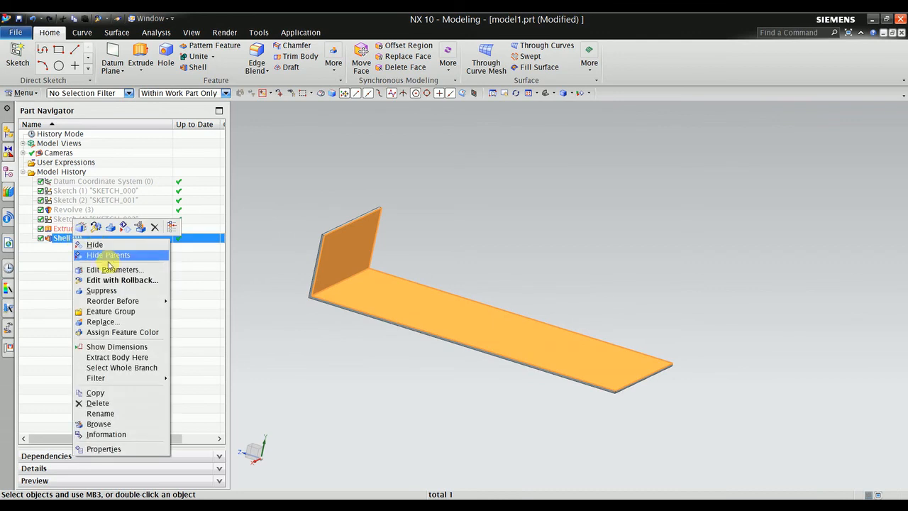
left_click(115, 280)
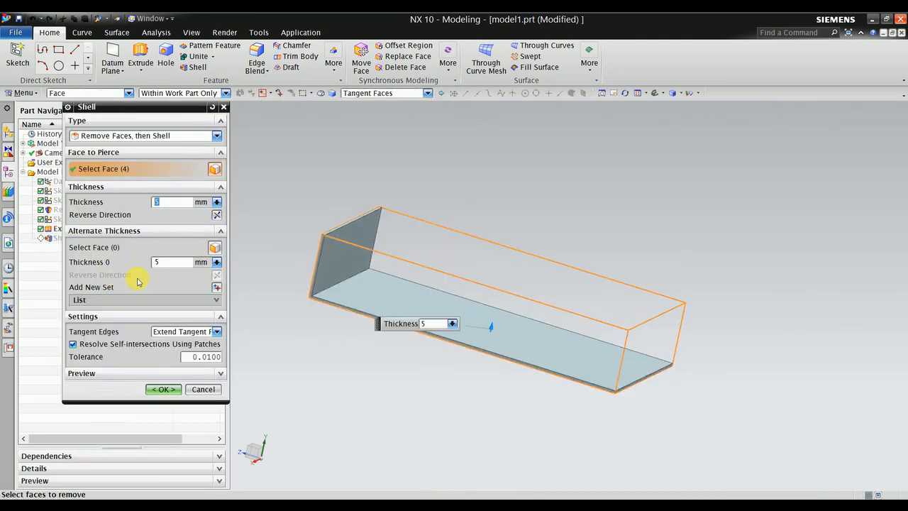
scroll(547, 280, "down", 2)
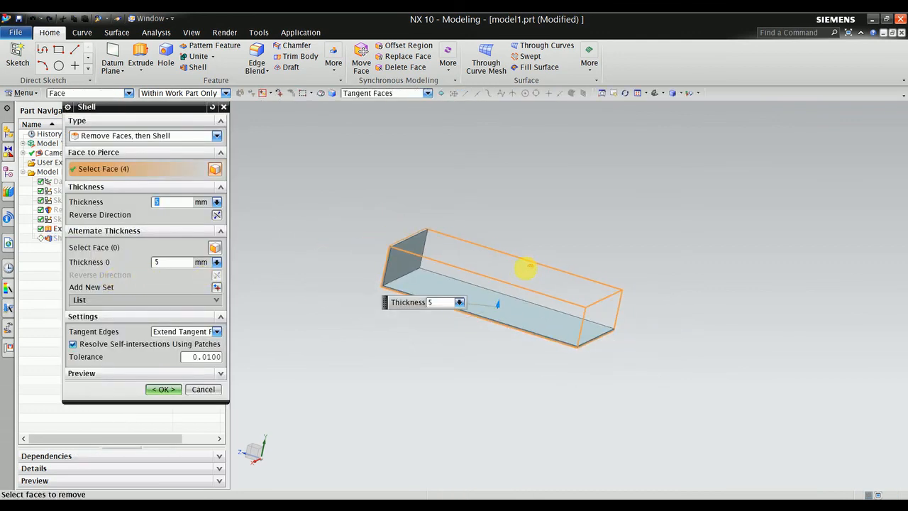
middle_click_drag(529, 267, 528, 291)
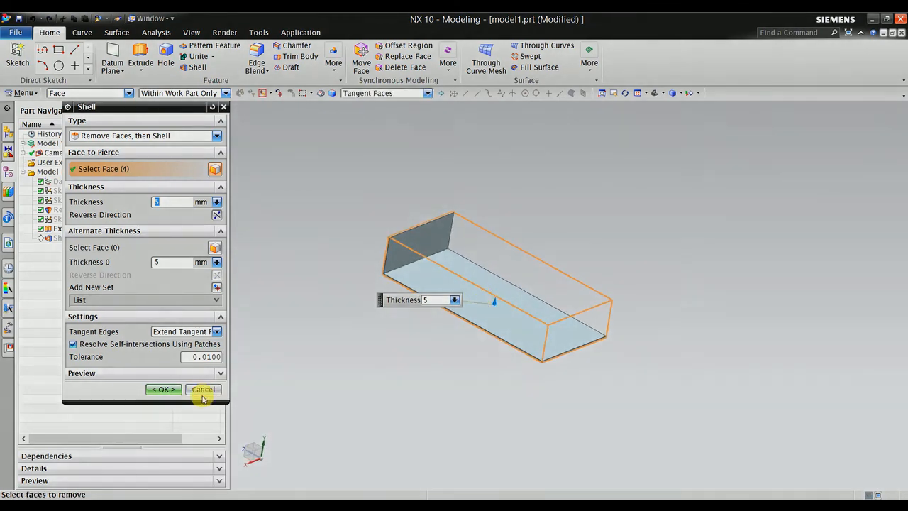
left_click(202, 389)
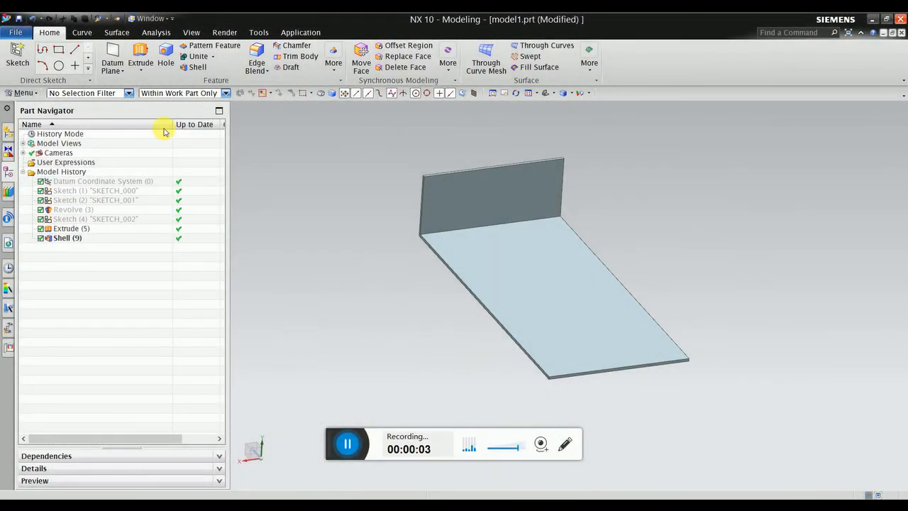
left_click(147, 73)
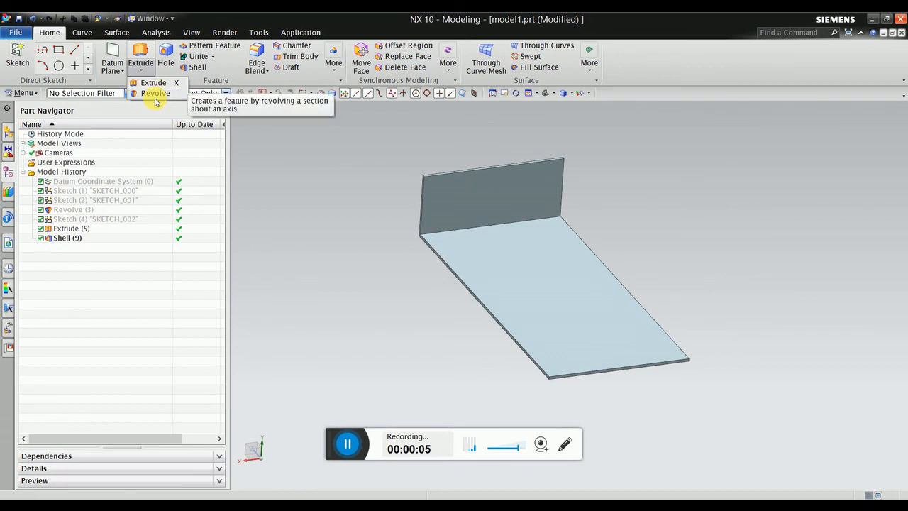
left_click(305, 151)
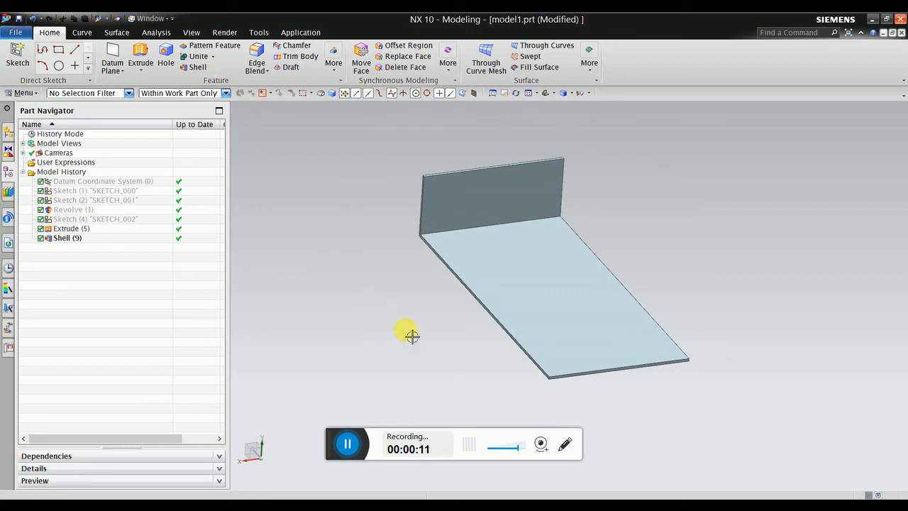
middle_click_drag(408, 331, 417, 339)
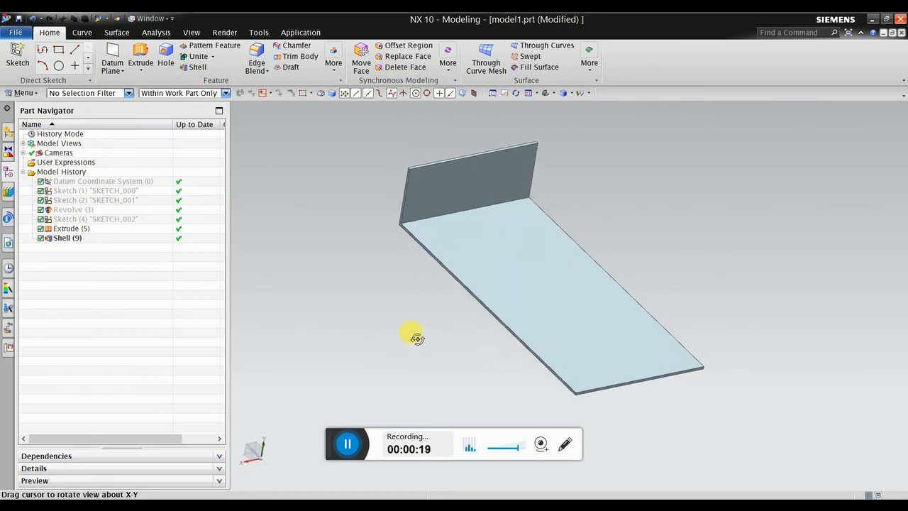